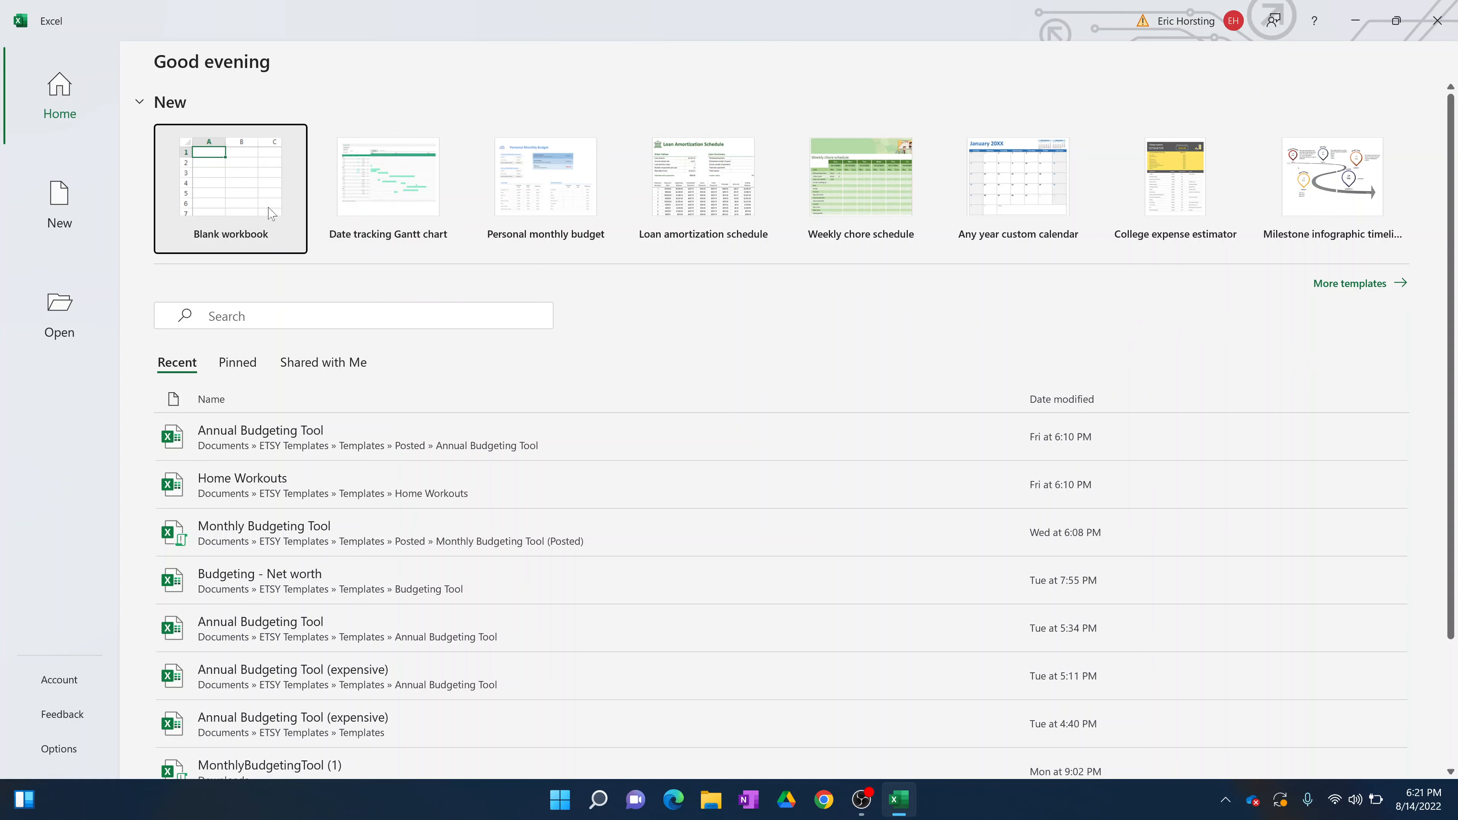
Create a new blank workbook.
left_click(247, 207)
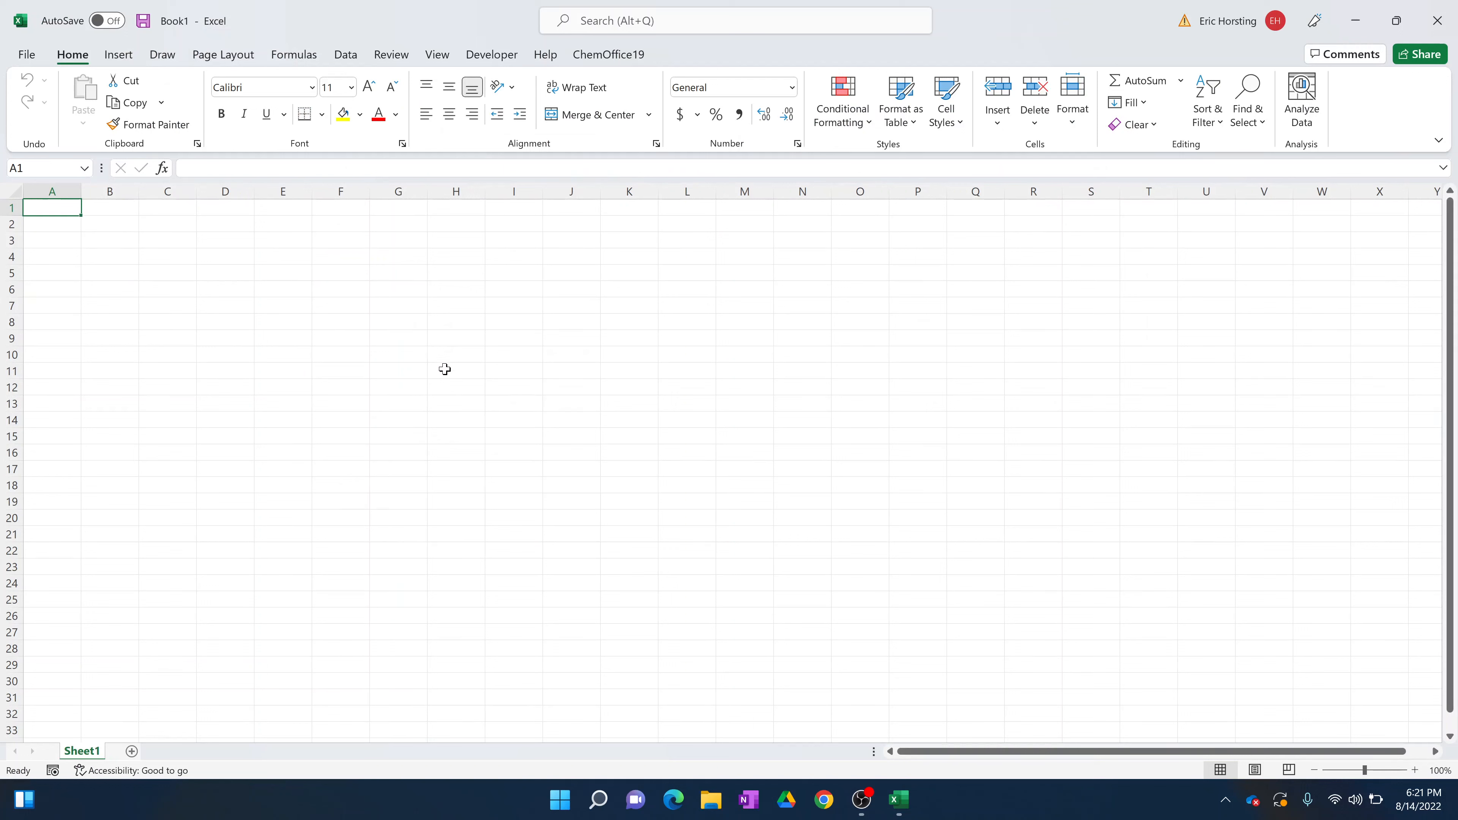
left_click(94, 227)
left_click(152, 230)
left_click(212, 223)
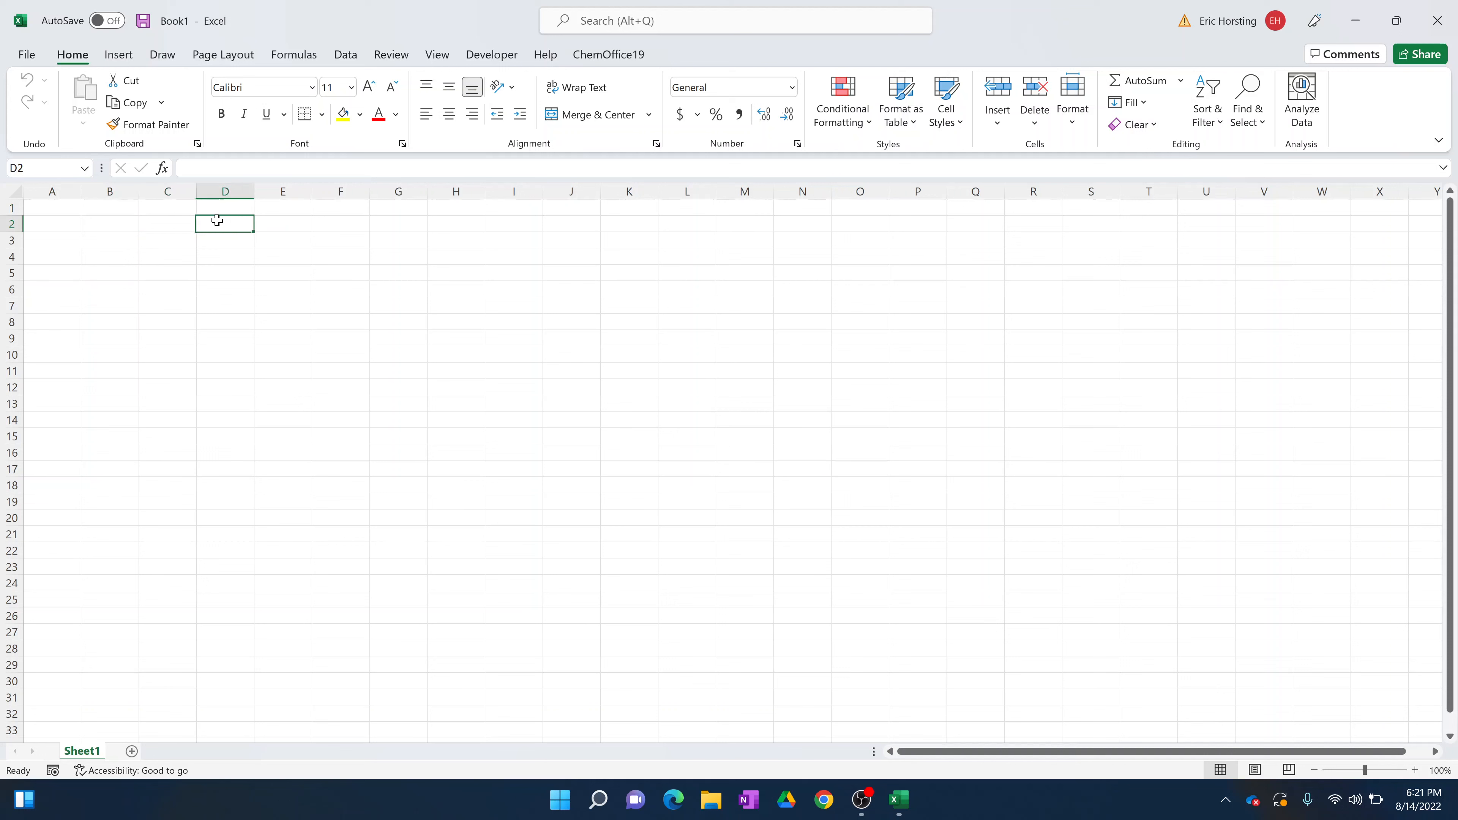
left_click(286, 235)
left_click(335, 221)
left_click(402, 293)
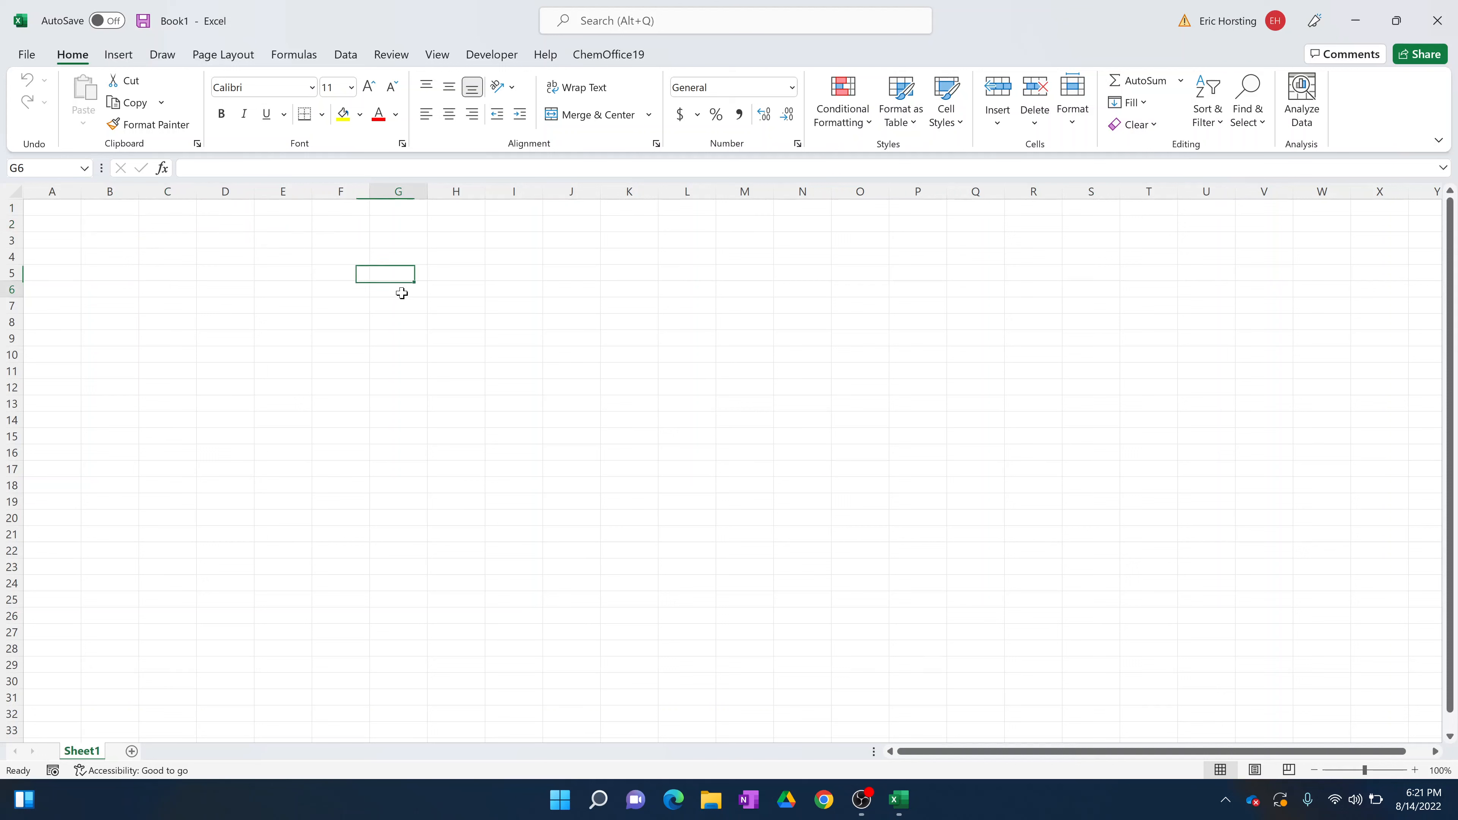
left_click(470, 274)
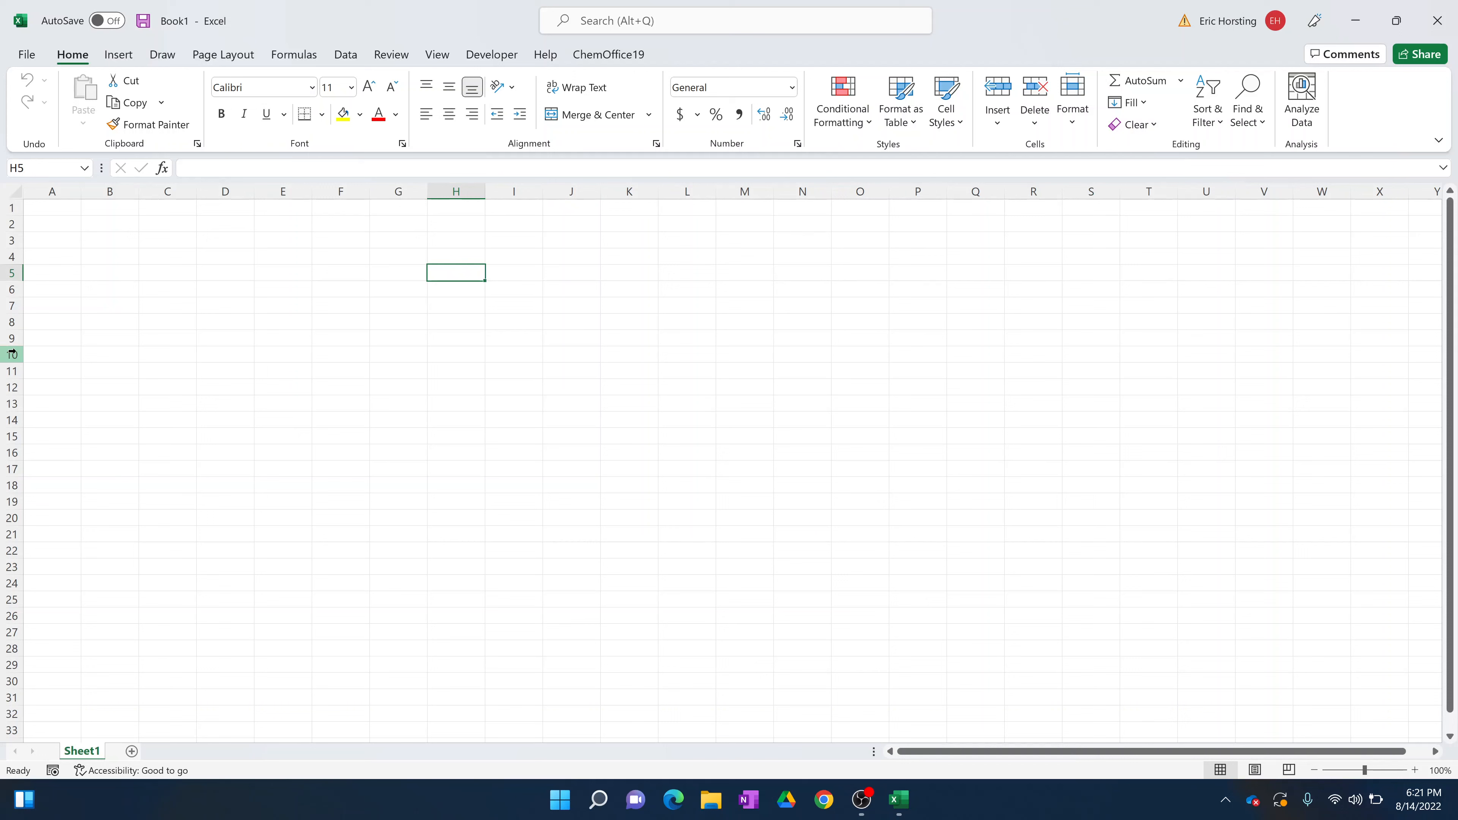
Enter the text "Money" in cell C4.
left_click(168, 260)
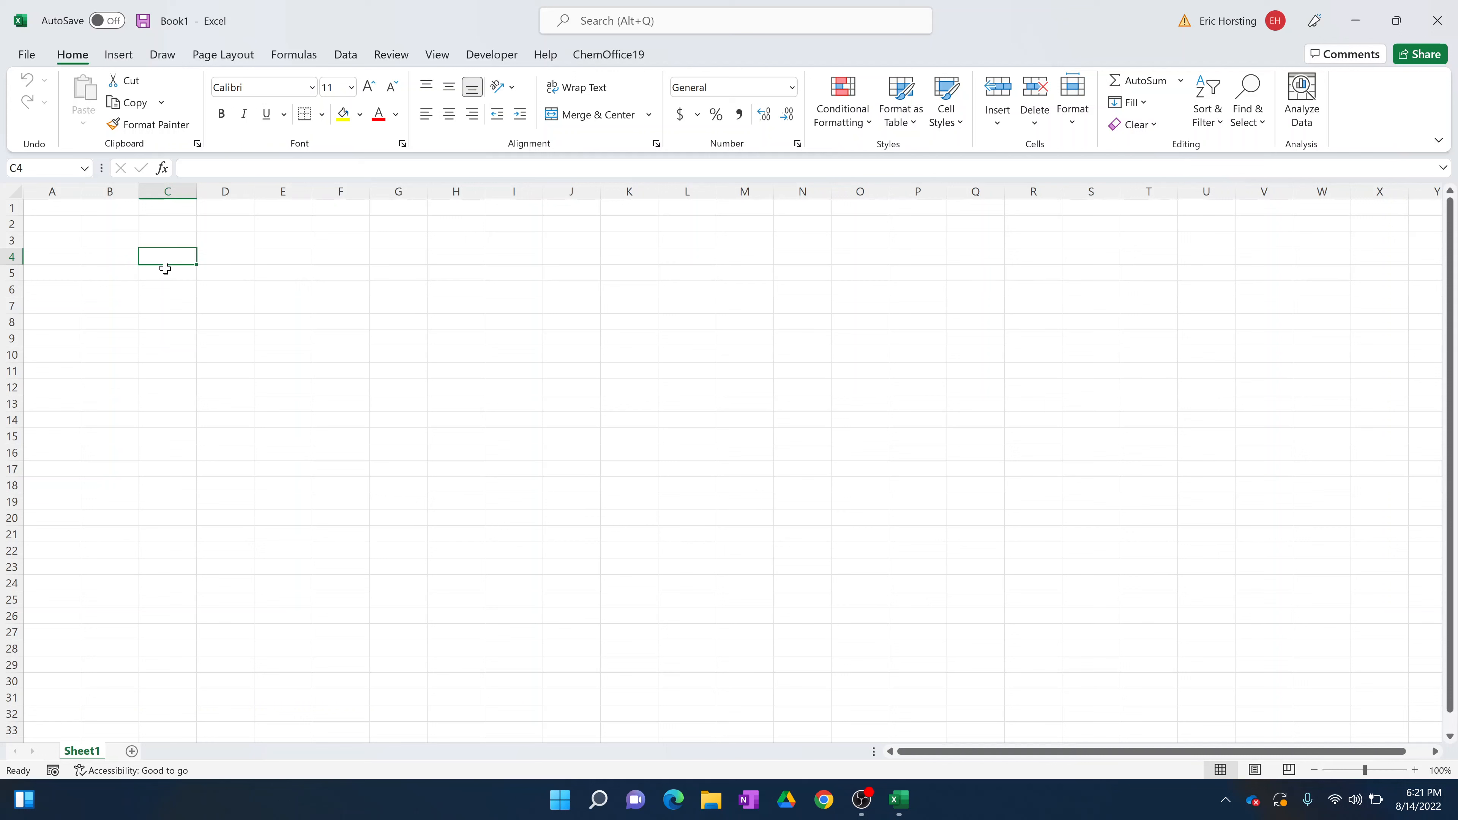
type("<")
type("Mony")
key("BackSpace")
type("ey")
key("Return")
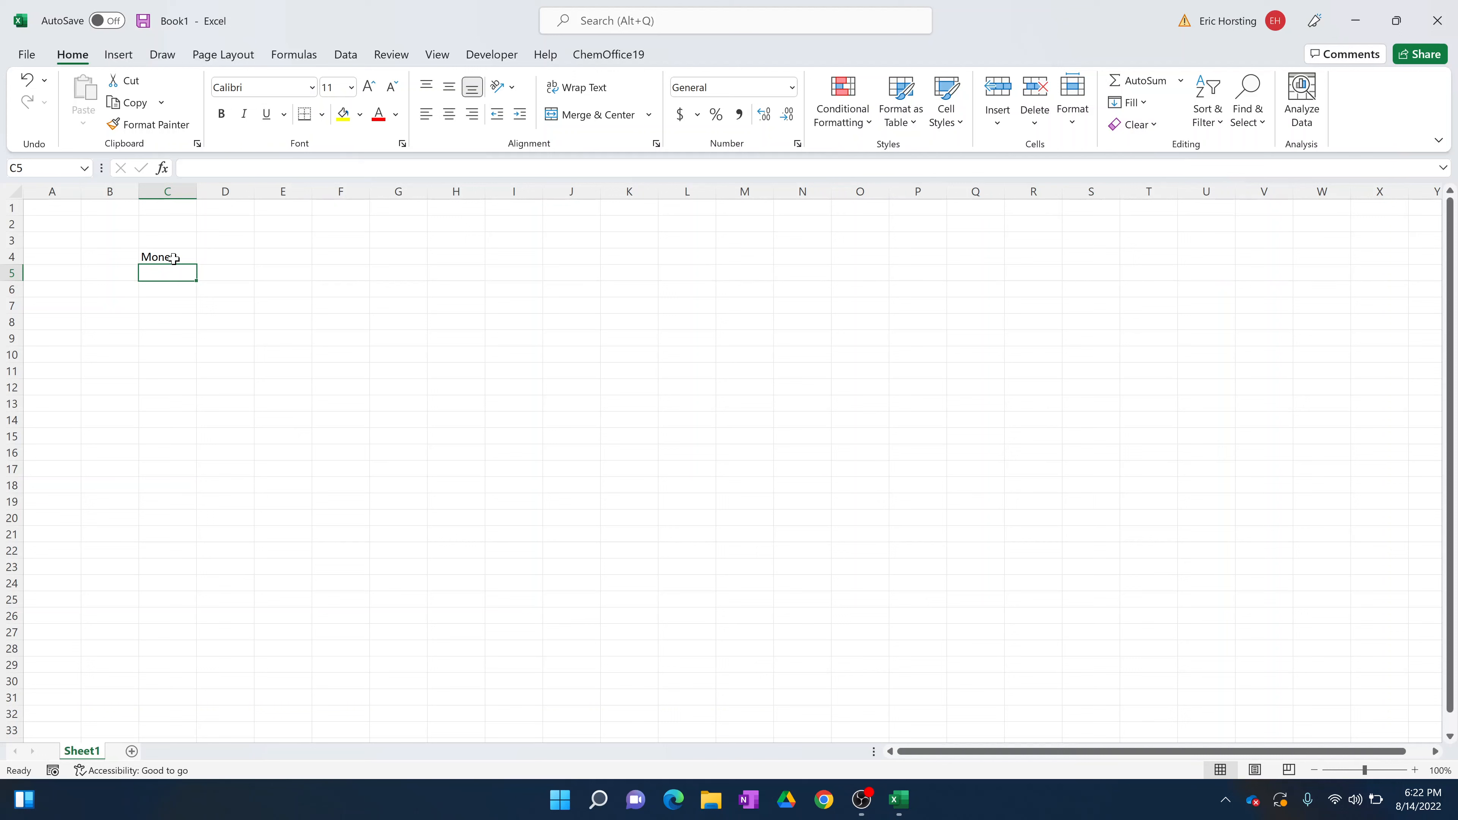
Examine the contents of cell C4 in the formula bar without changing them.
left_click(174, 259)
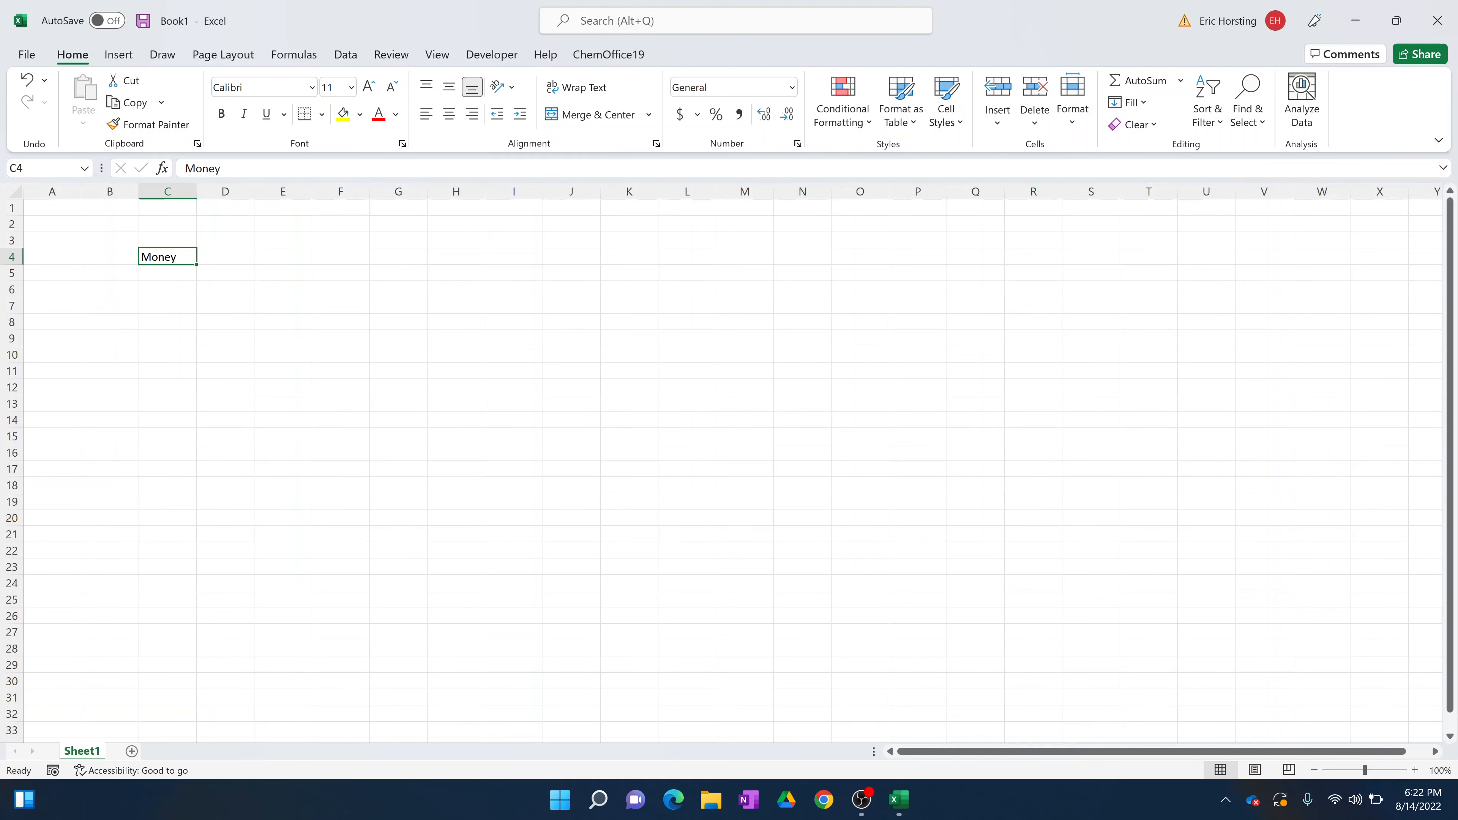
left_click(223, 167)
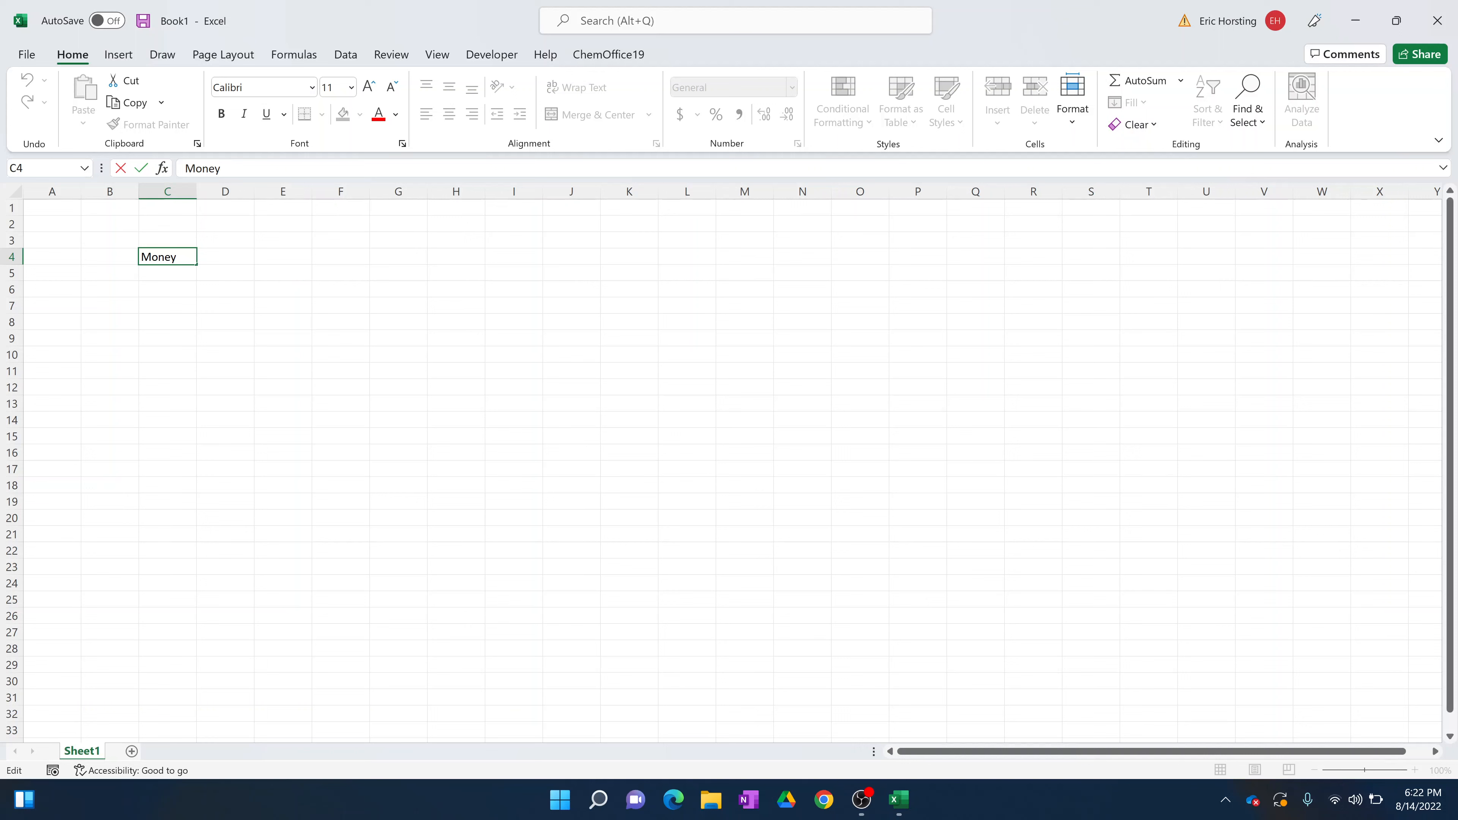
key("Escape")
Enter the text "Dog" in cell D11.
left_click(221, 377)
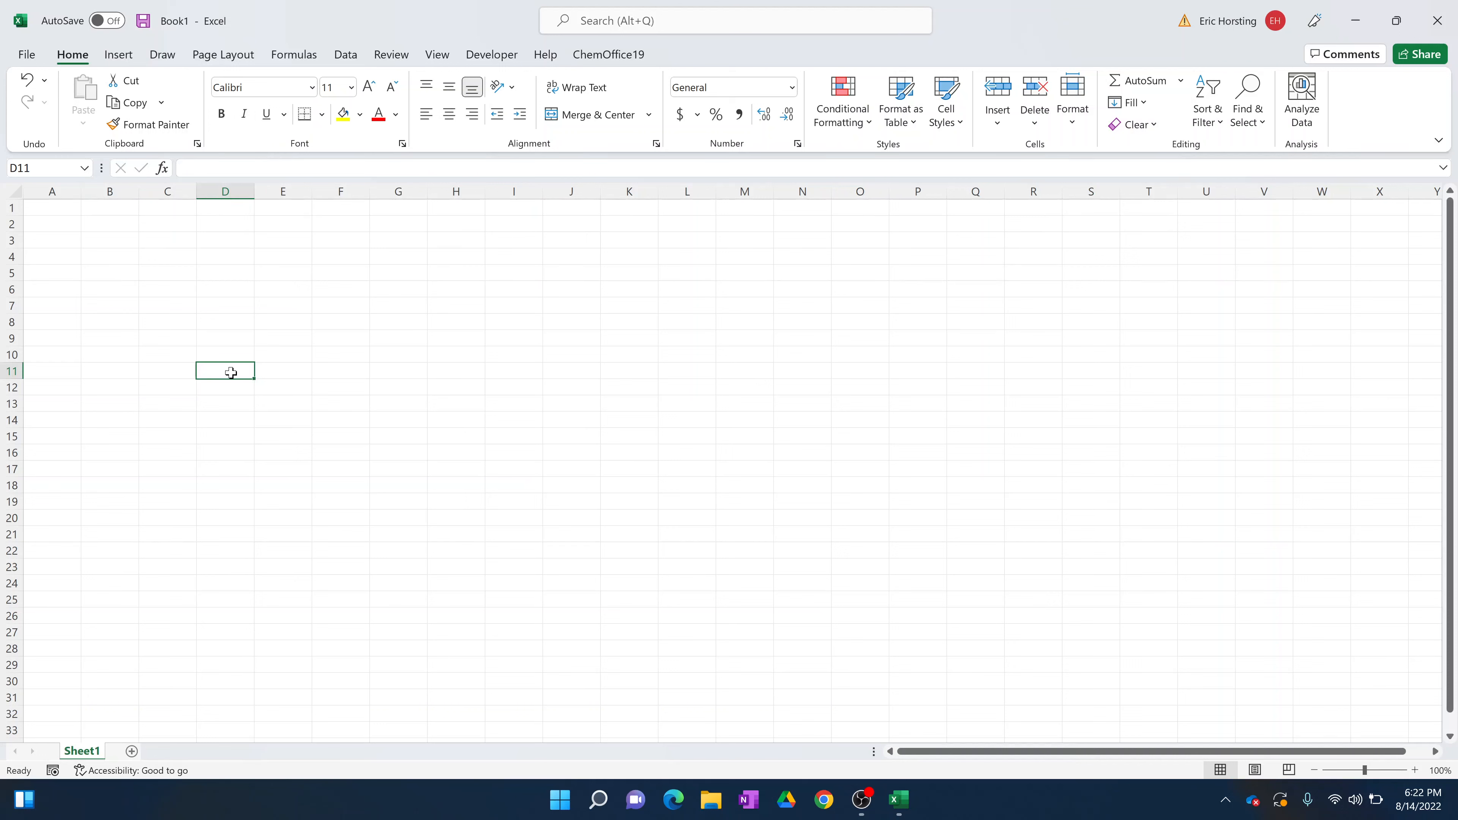
type("Dog")
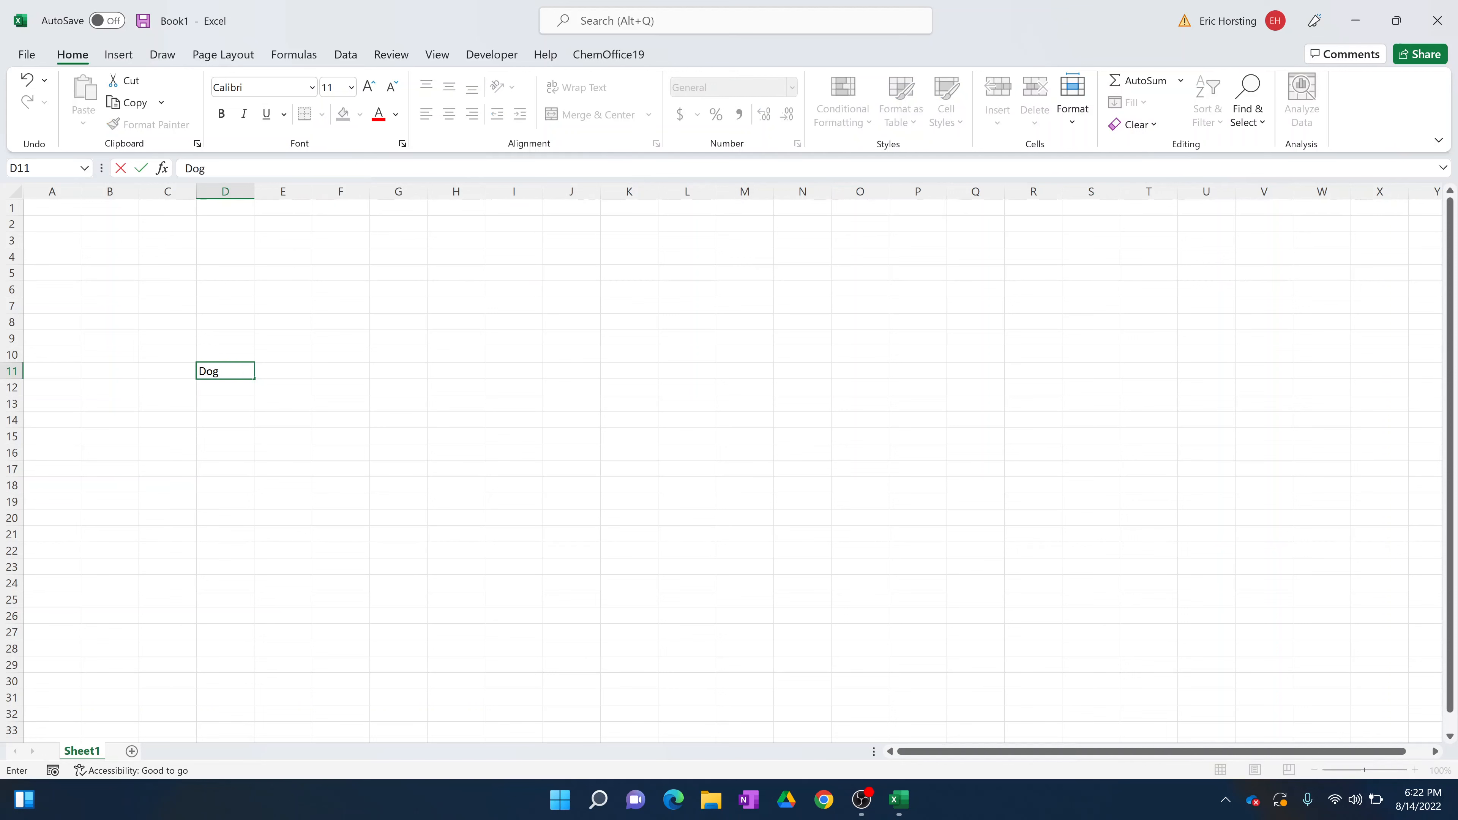
key("Return")
Apply All Borders to the "Dog" cell D11.
left_click(229, 371)
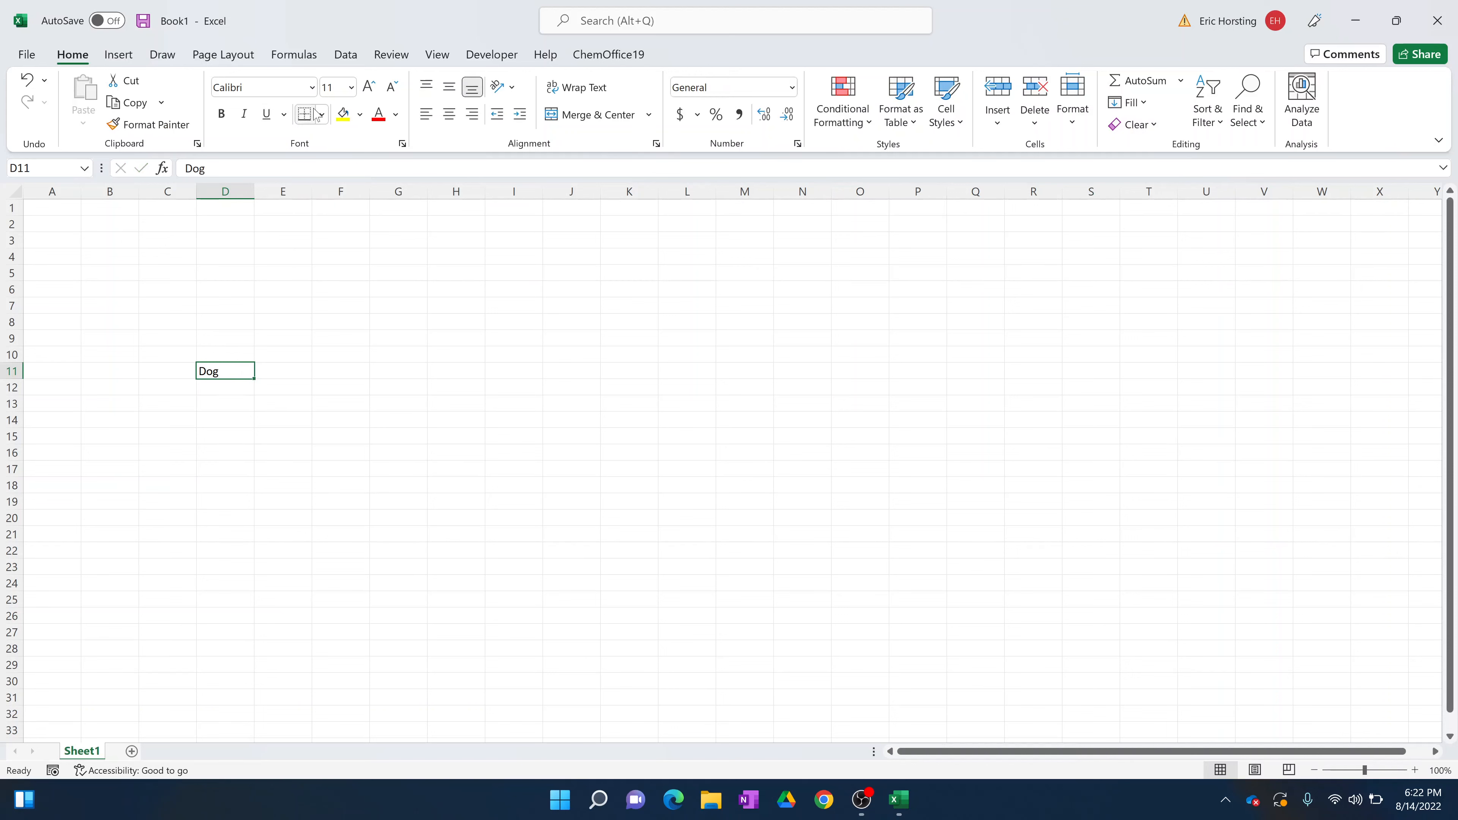
left_click(323, 115)
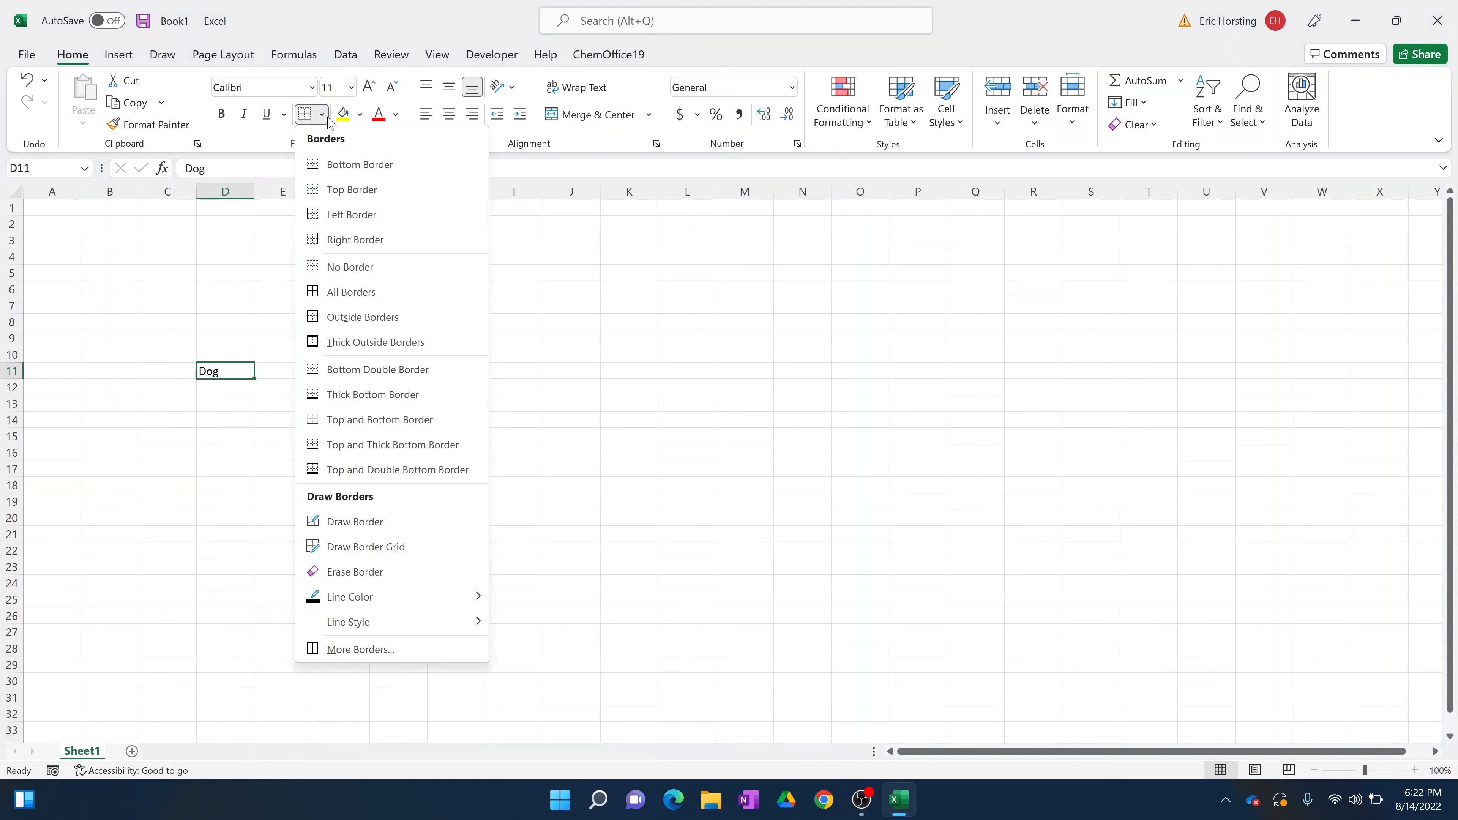
left_click(371, 294)
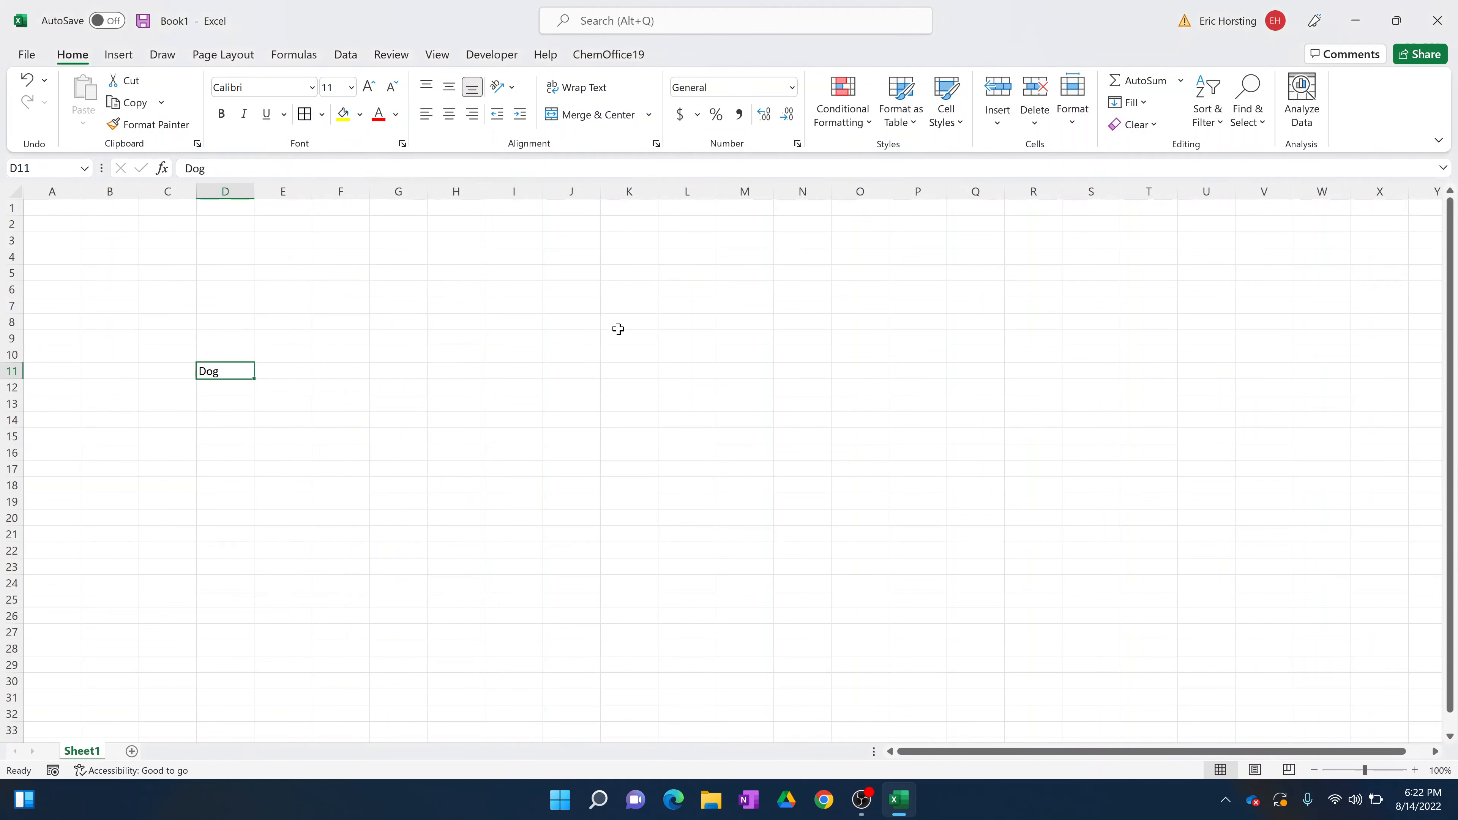
left_click(576, 333)
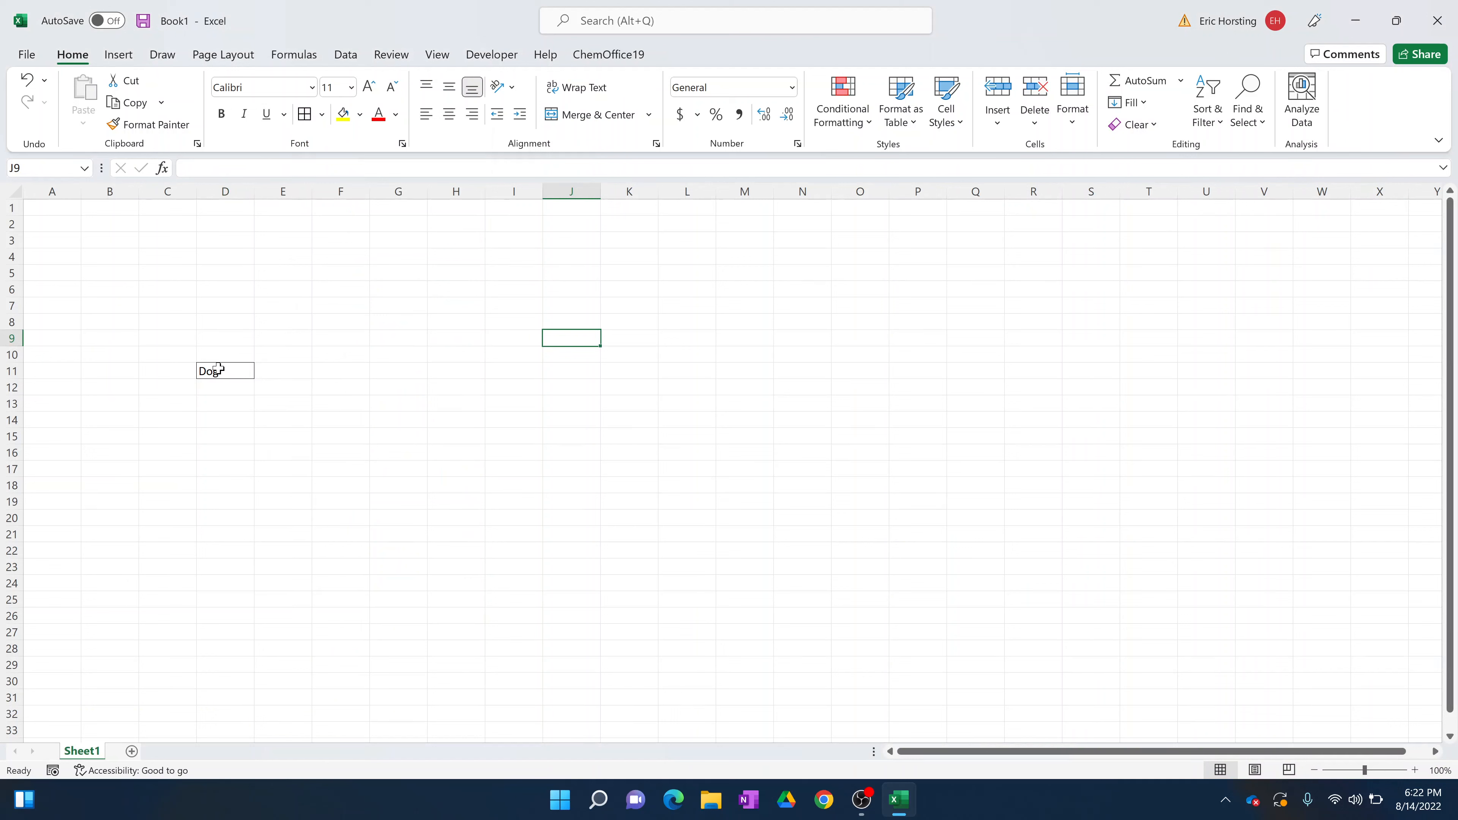
Undo the border on cell D11 and the "Dog" entry.
left_click(27, 80)
left_click(27, 81)
Look over the available fonts in the font list without changing the font of cell G11.
left_click(396, 371)
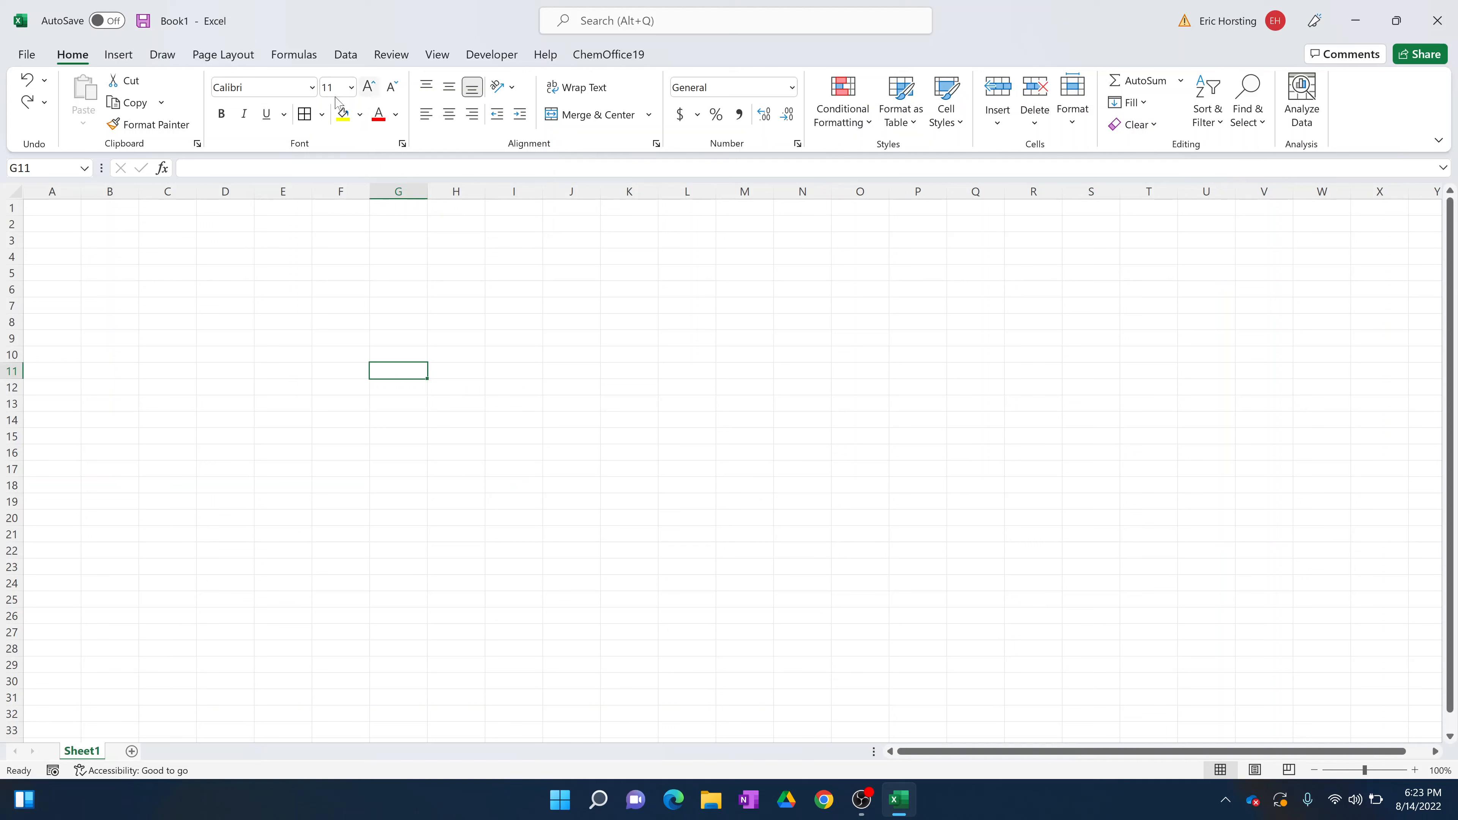
left_click(312, 86)
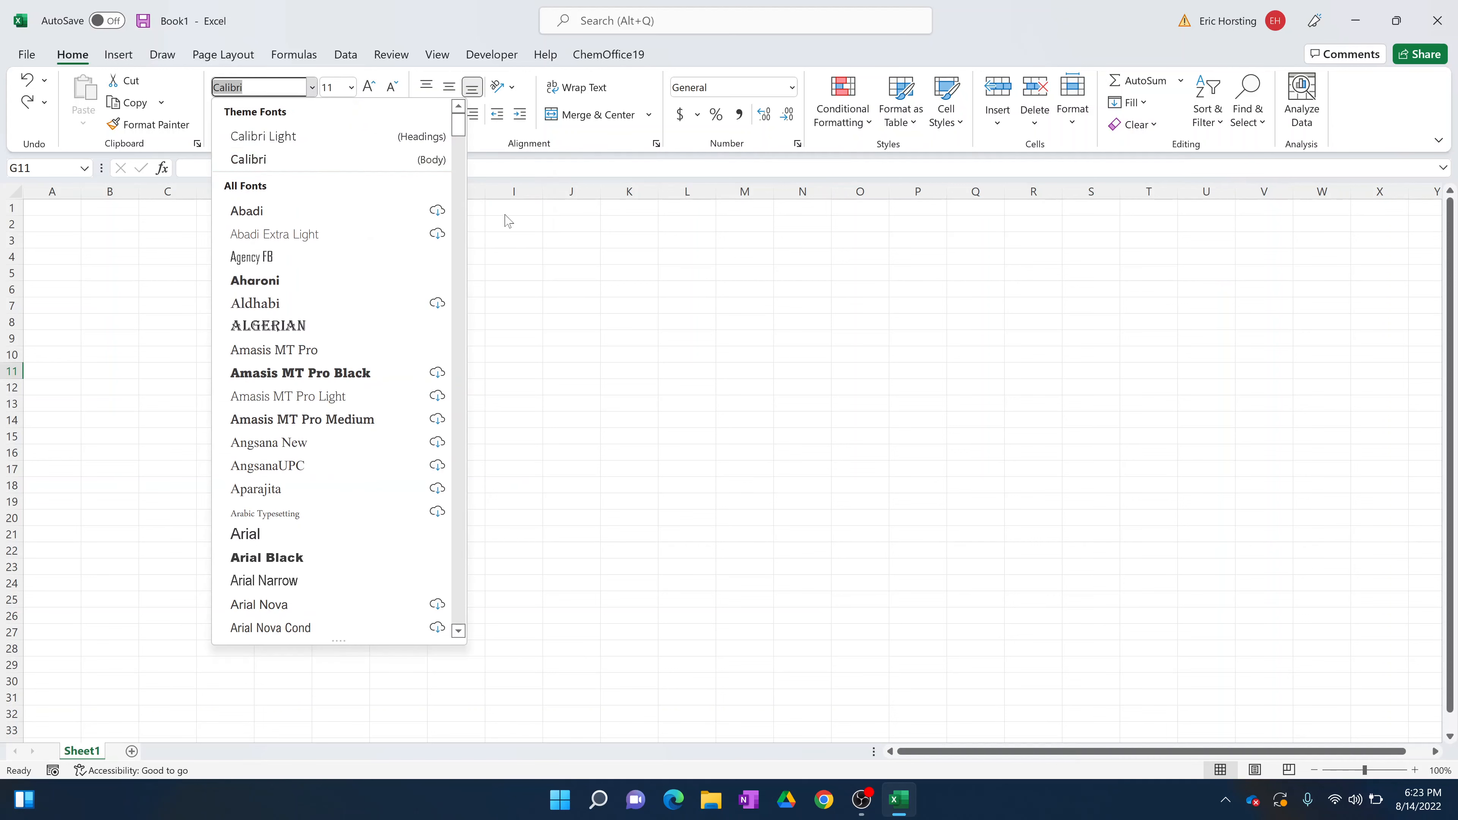
key("Escape")
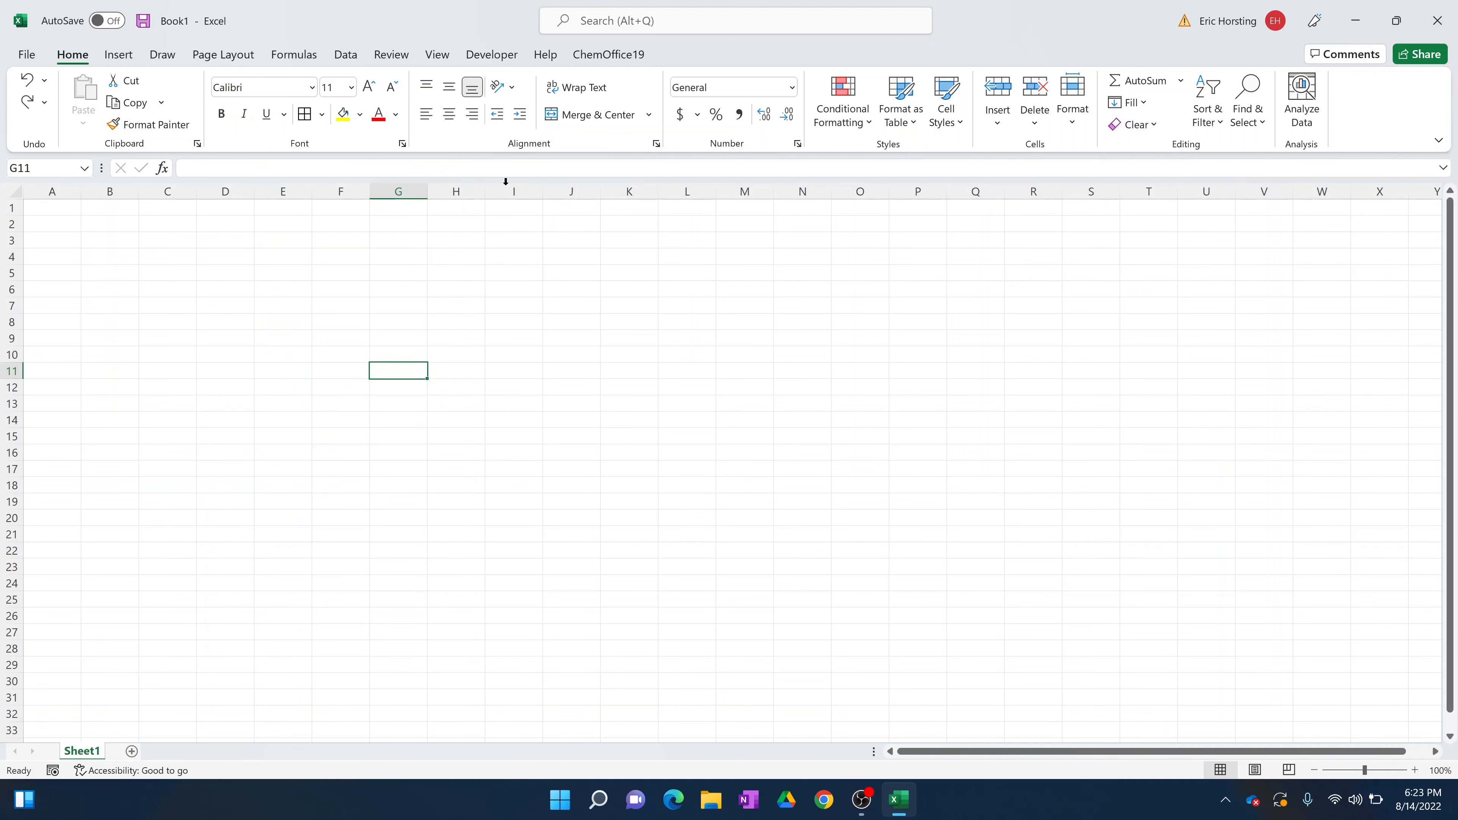
Enter the text "Boy" in cell D3.
left_click(224, 239)
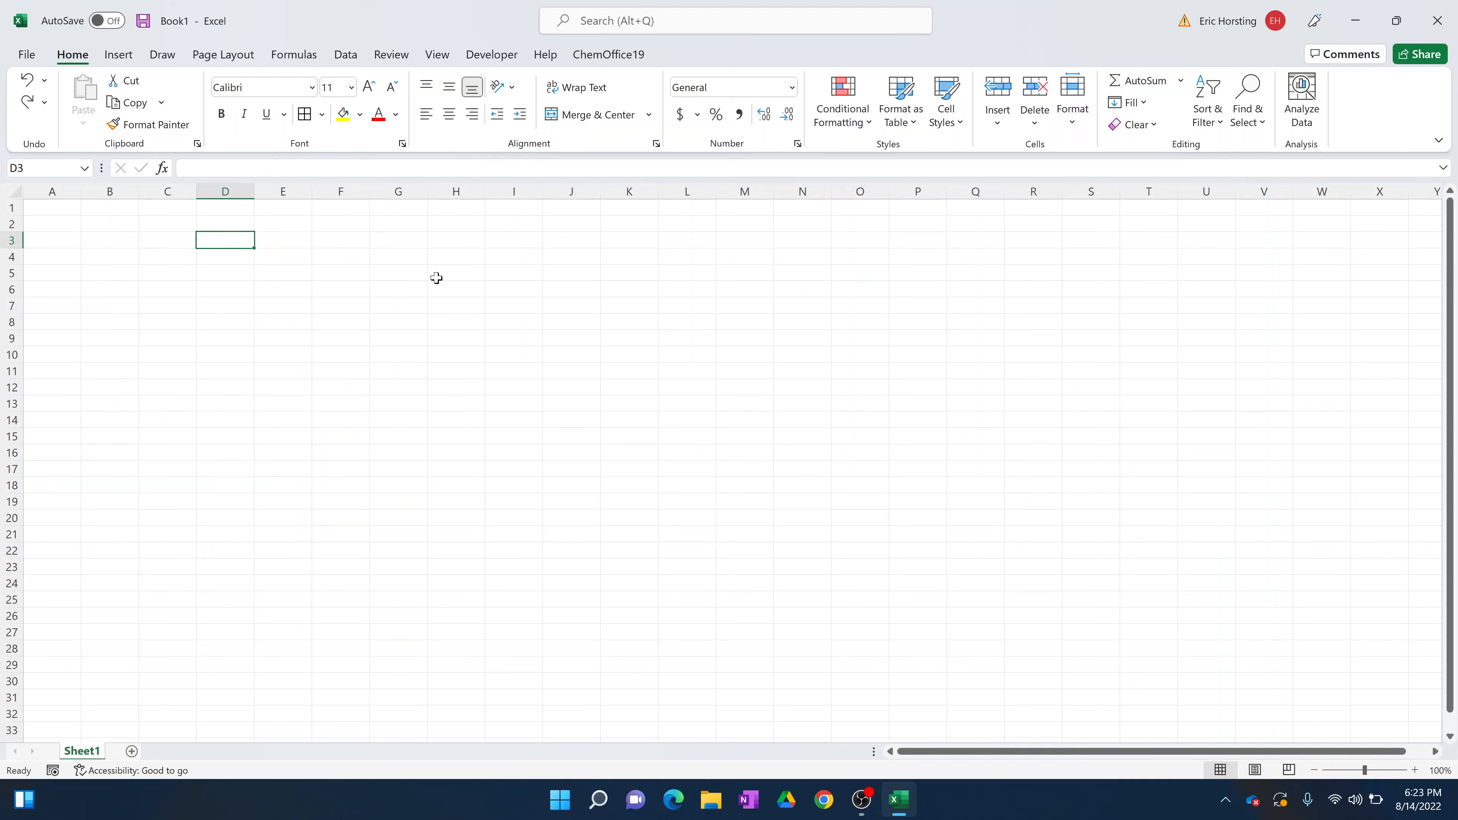
type("BOy")
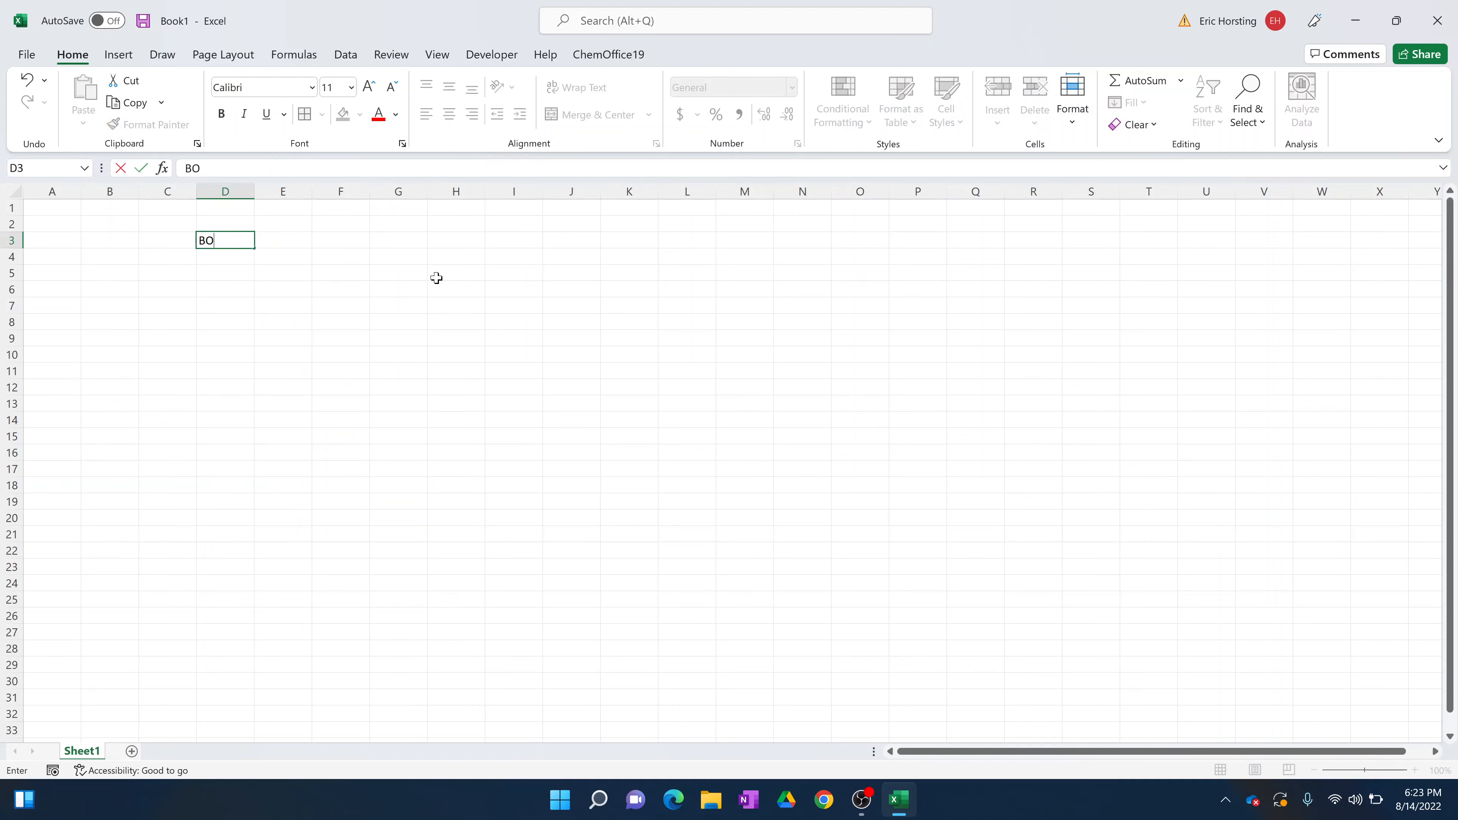
key("BackSpace")
key("BackSpace")
type("oy")
key("Return")
Align the content of cell D3 to the middle vertically and to the center horizontally.
left_click(241, 238)
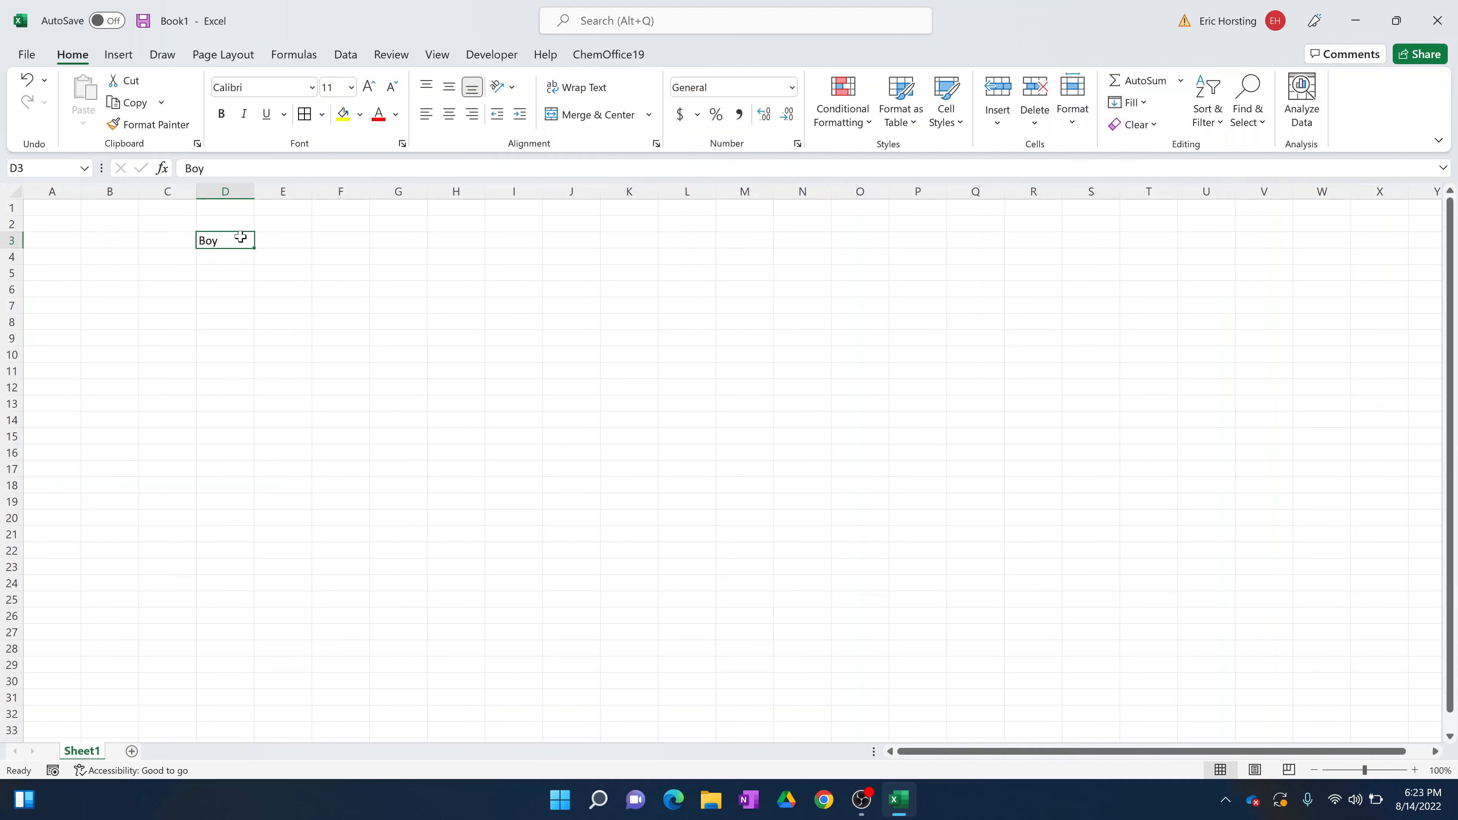
left_click(449, 92)
left_click(449, 114)
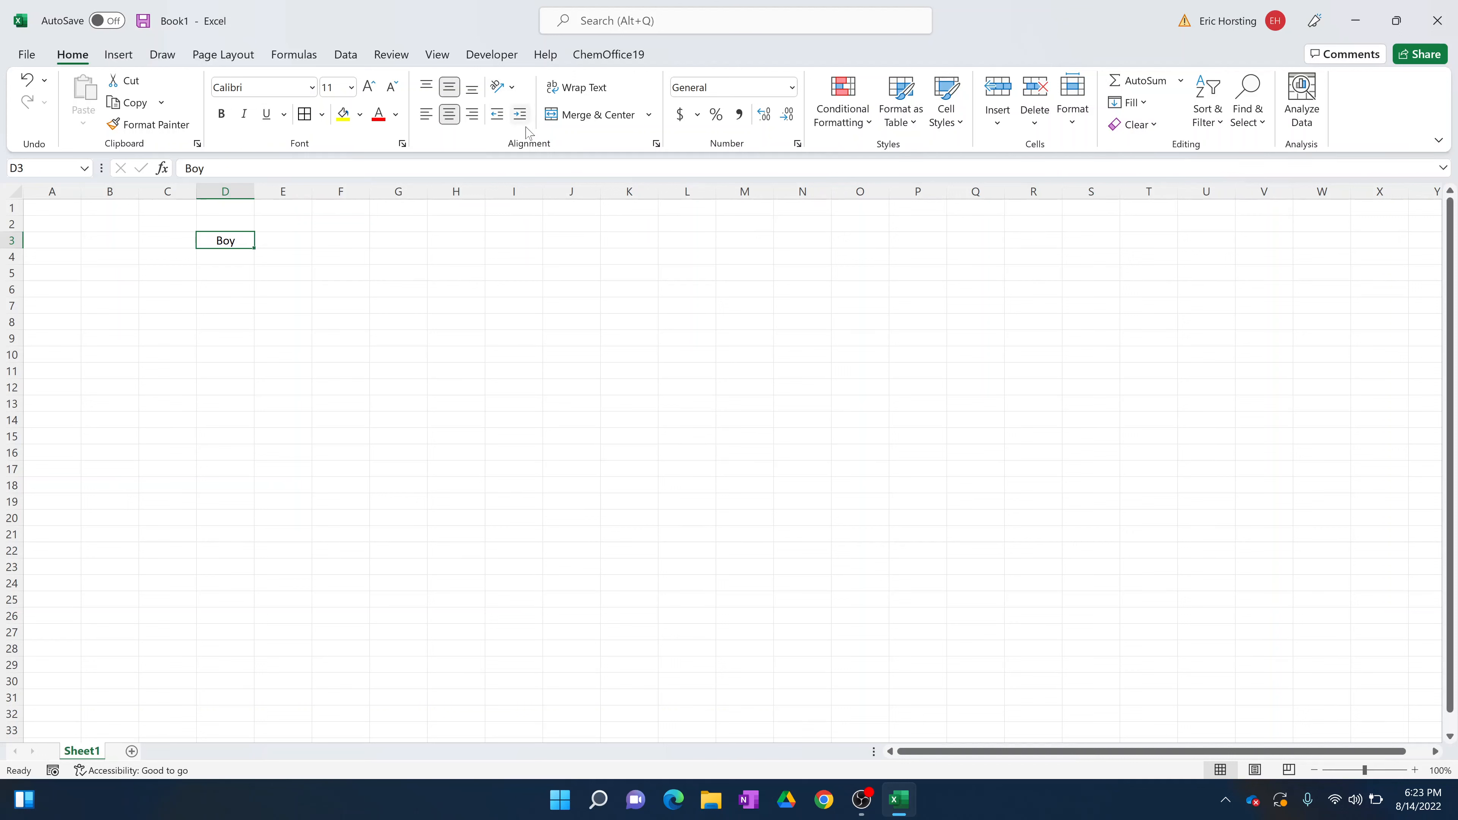
left_click(392, 256)
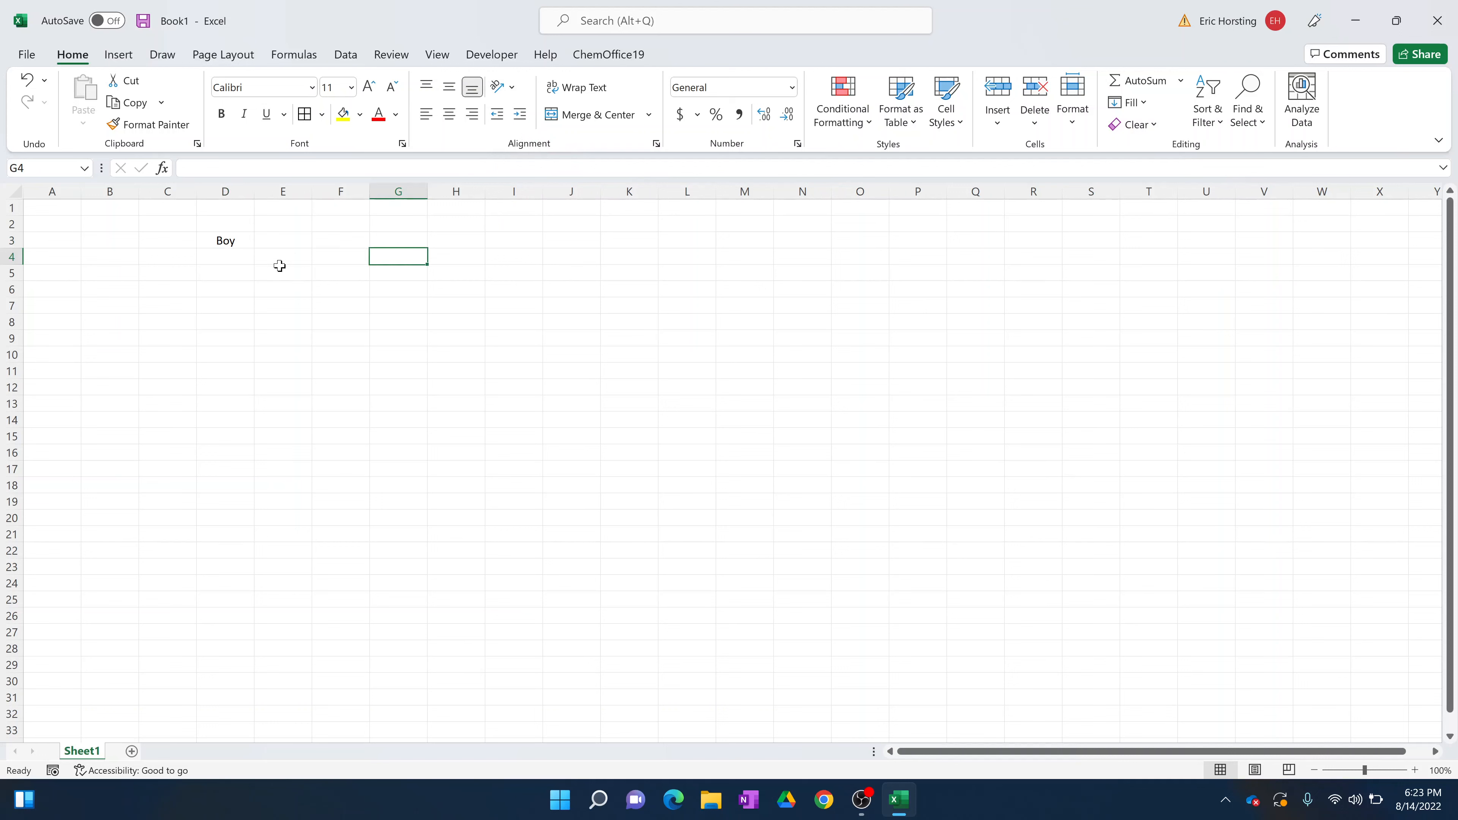
Replace the content of cell D3 with the text "Mashed Potatoes".
left_click(233, 240)
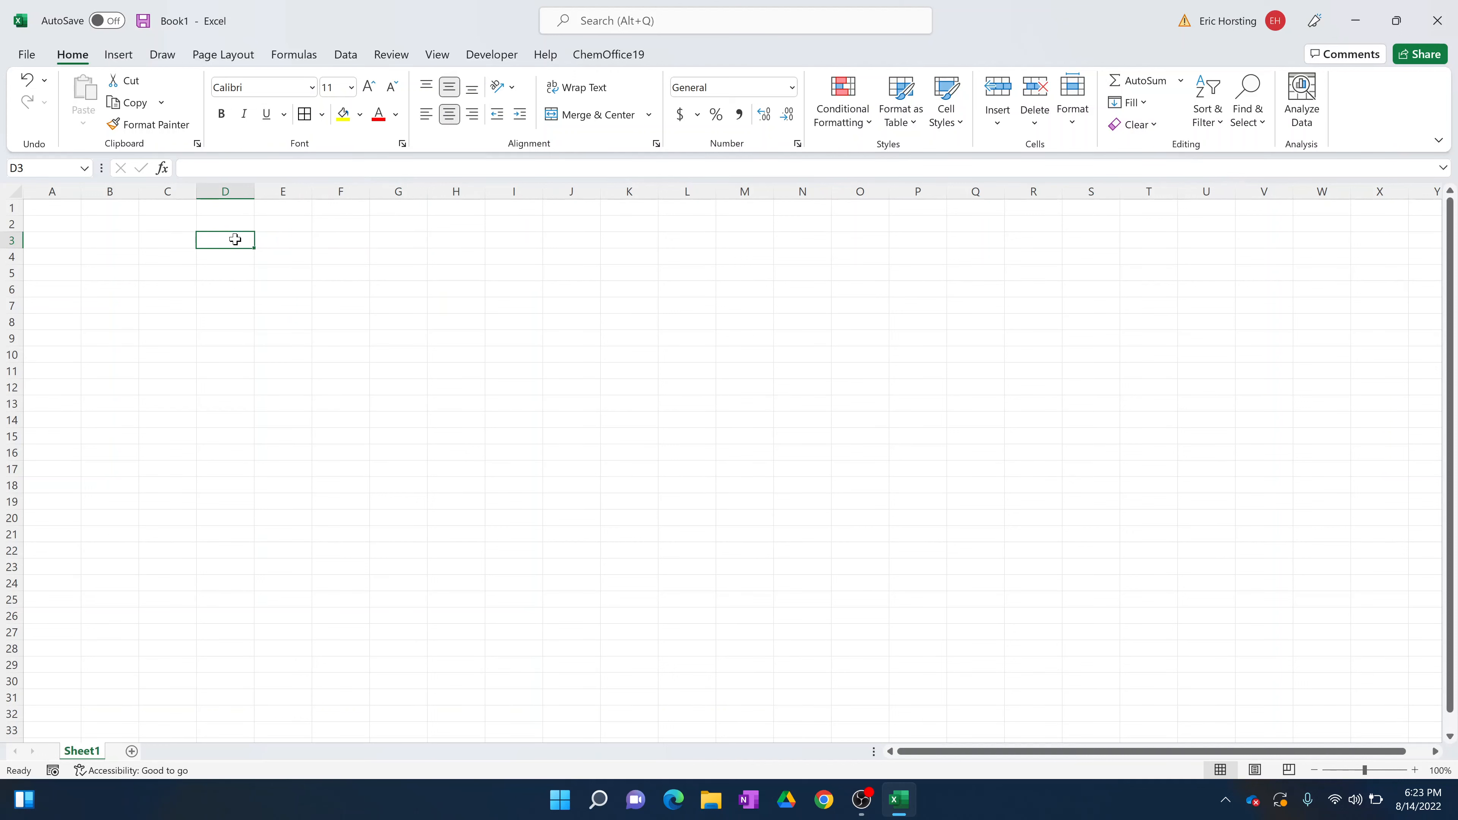
type("Mashed")
type(" Pot")
type("taatoe")
key("BackSpace")
key("BackSpace")
key("BackSpace")
key("BackSpace")
type("toes")
key("Return")
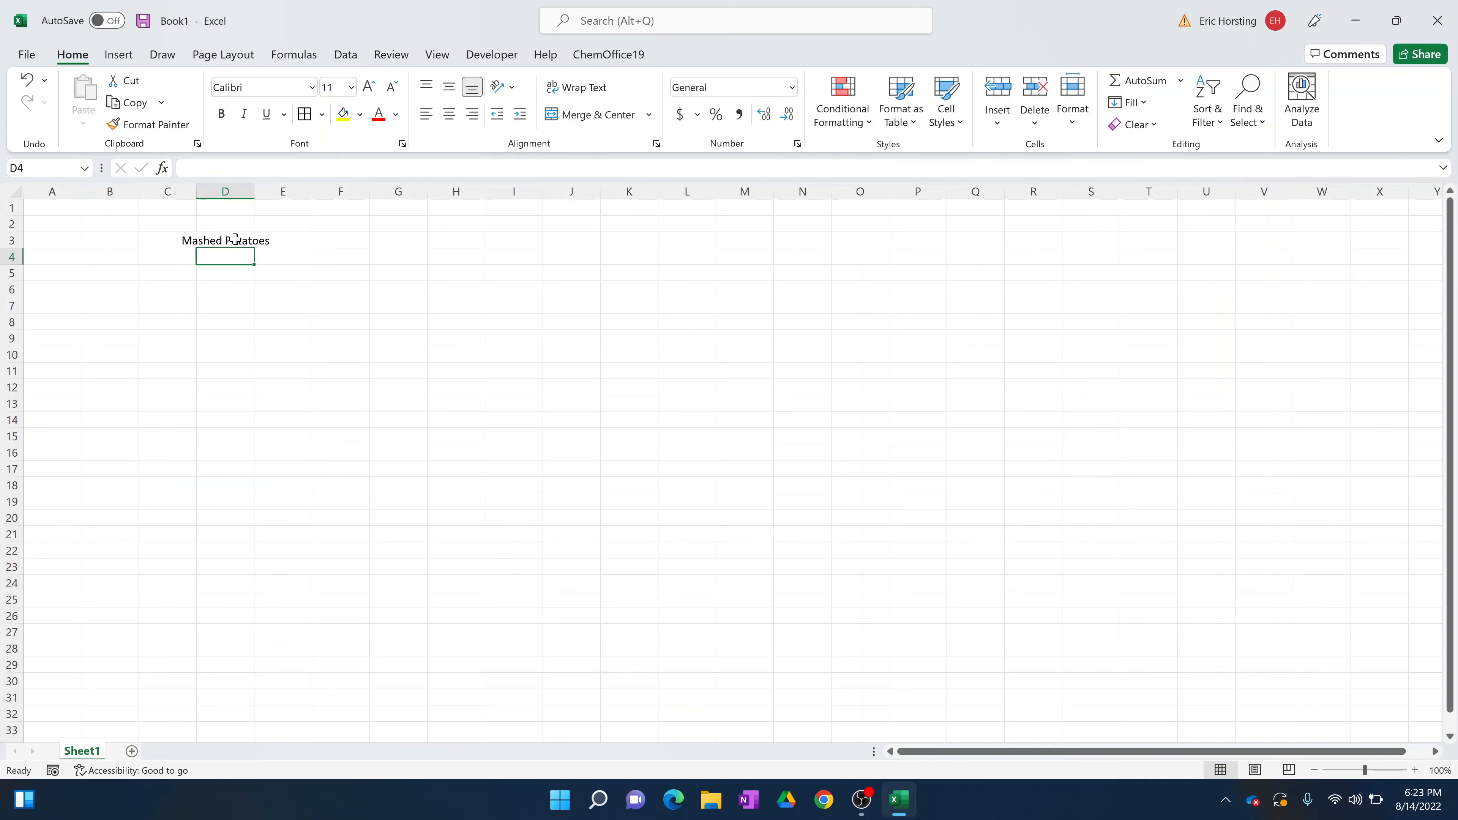
Widen column D so that the "Mashed Potatoes" text fits inside its cell.
left_click(213, 241)
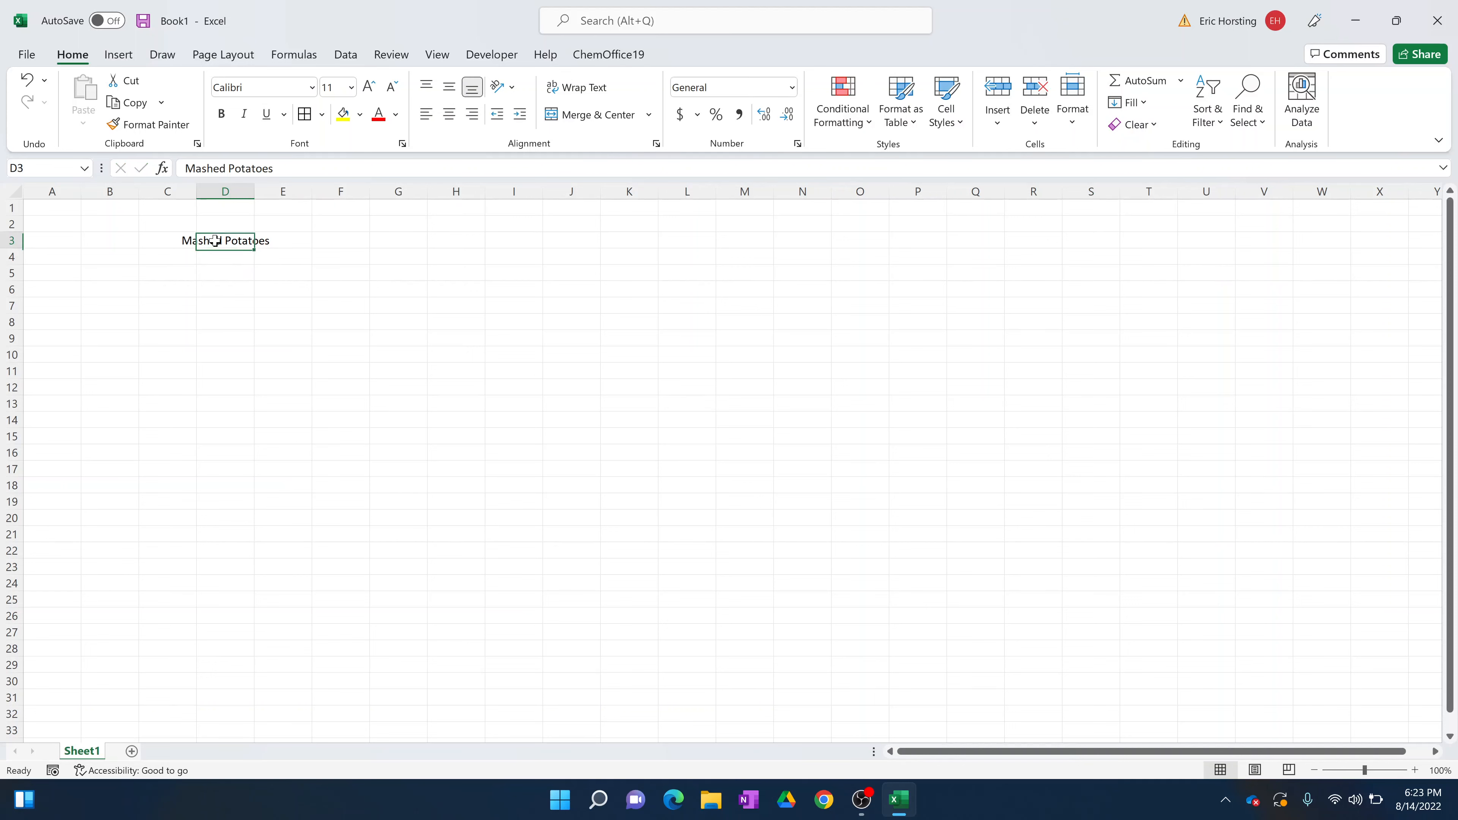
left_click(317, 287)
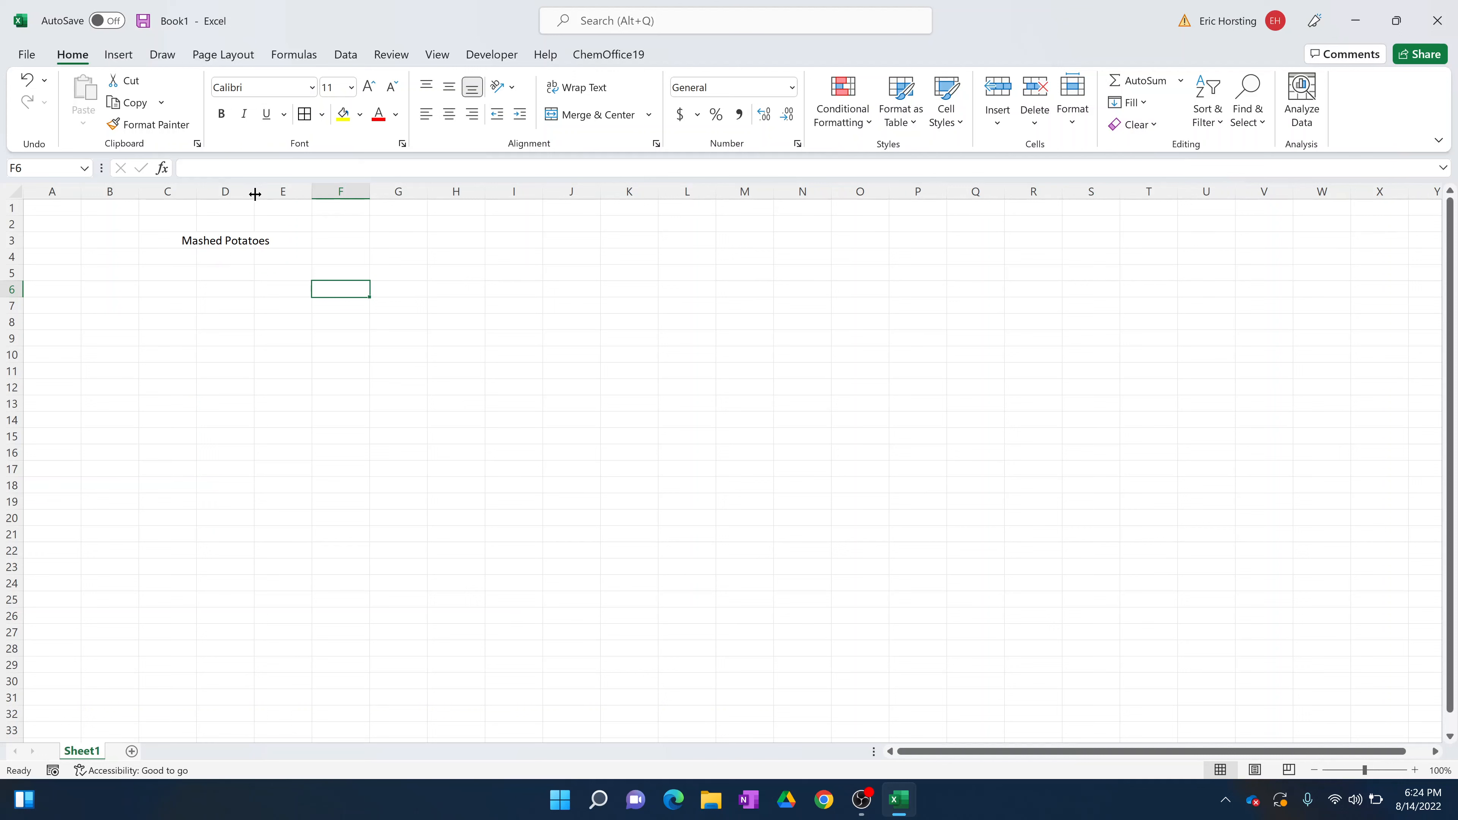
left_click_drag(254, 194, 304, 195)
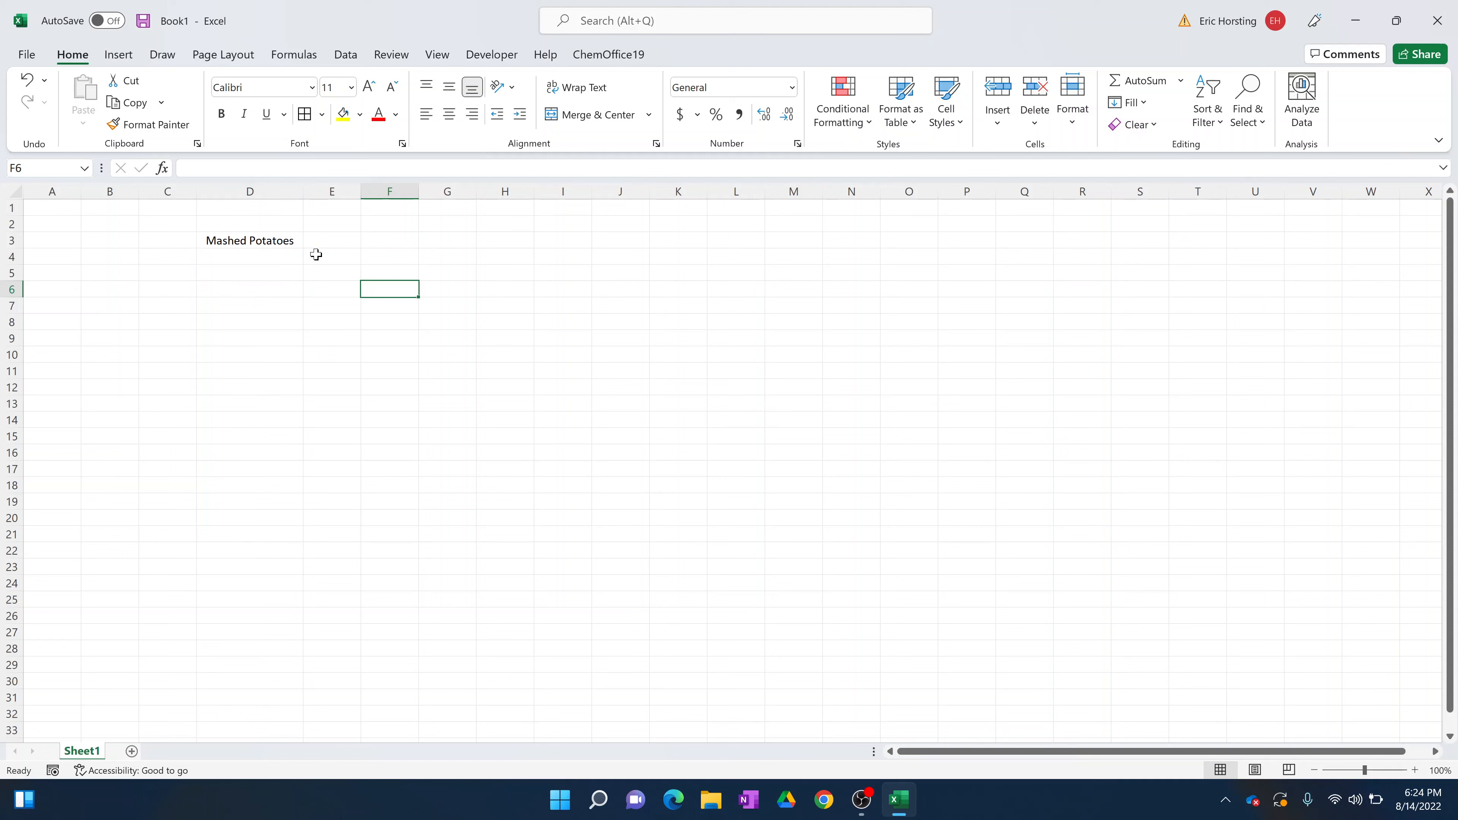
left_click(258, 241)
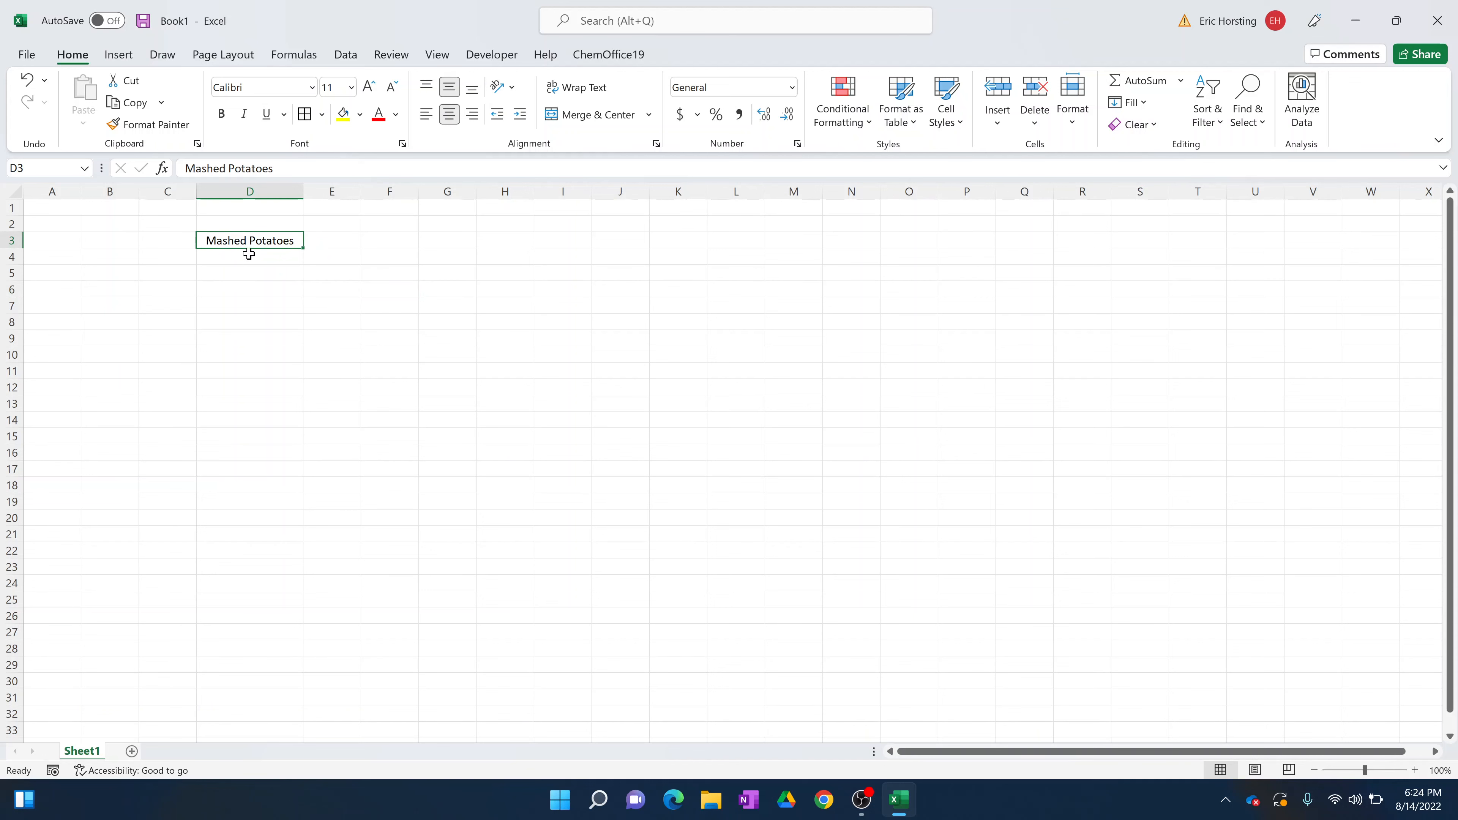
left_click(335, 258)
Undo the widening of column D.
left_click(27, 79)
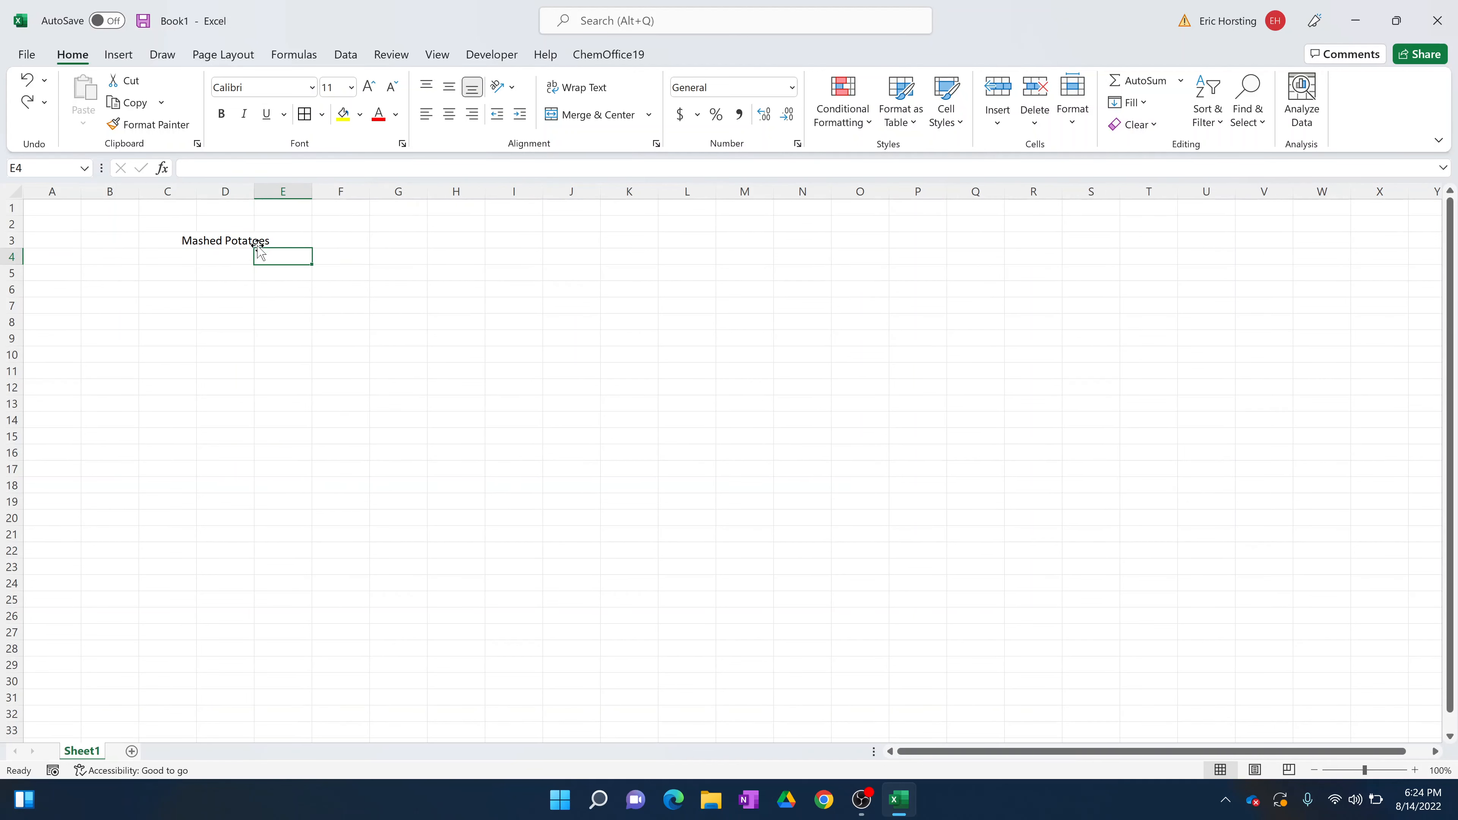
left_click(318, 269)
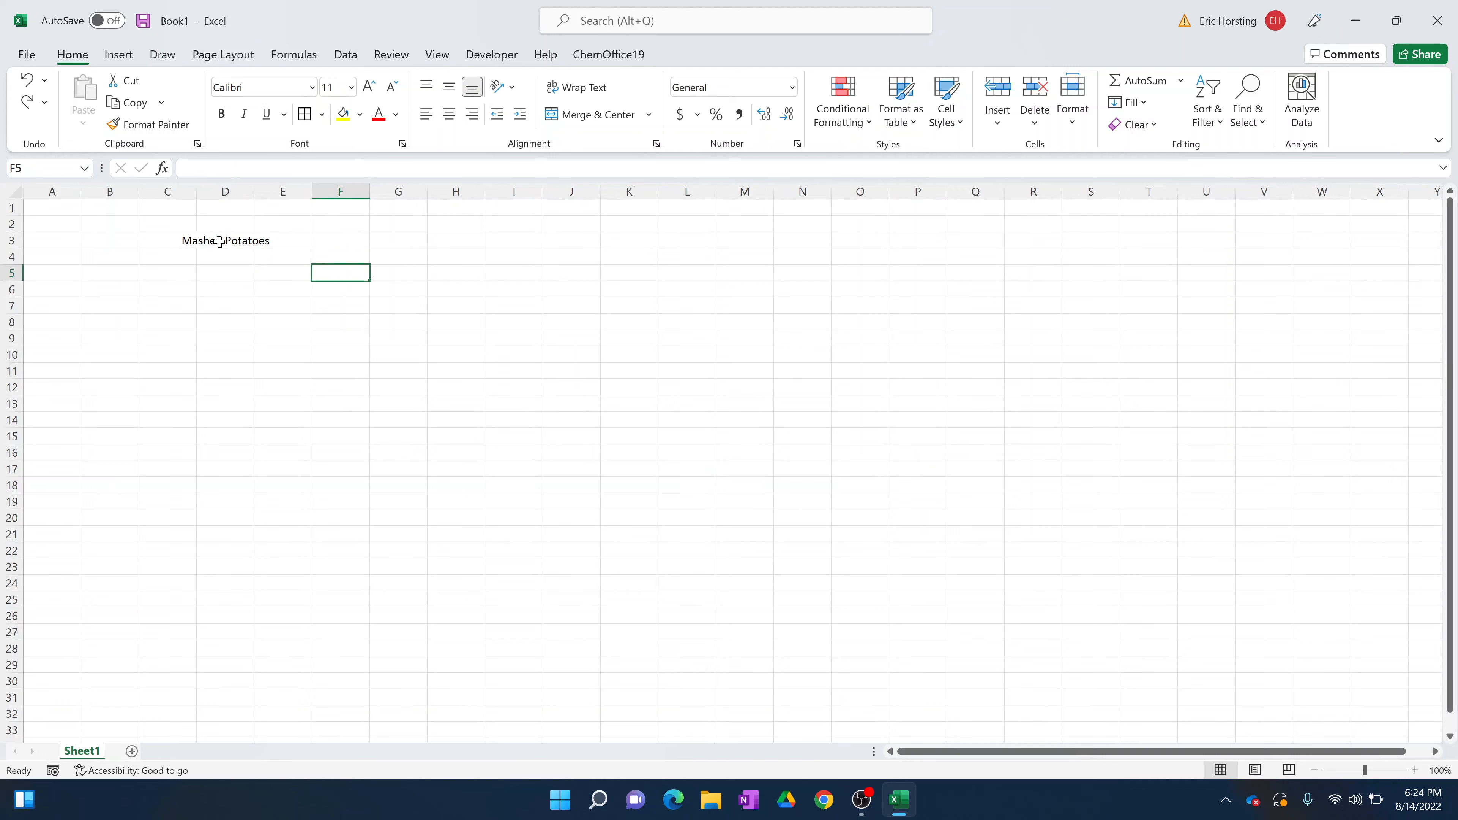
Merge and center cells D3 and E3 around the "Mashed Potatoes" text.
left_click_drag(218, 240, 288, 242)
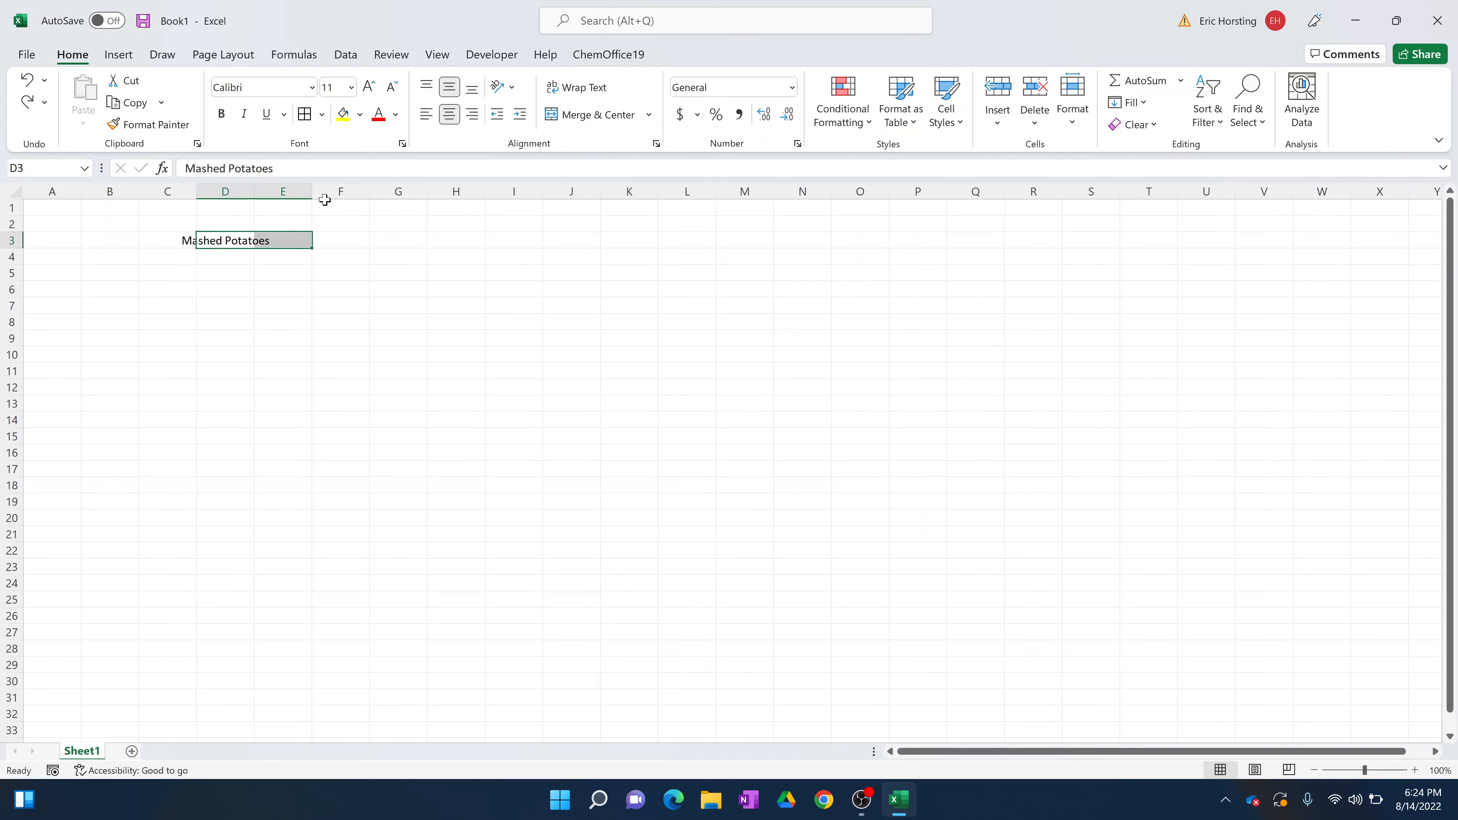
left_click(561, 122)
left_click(378, 319)
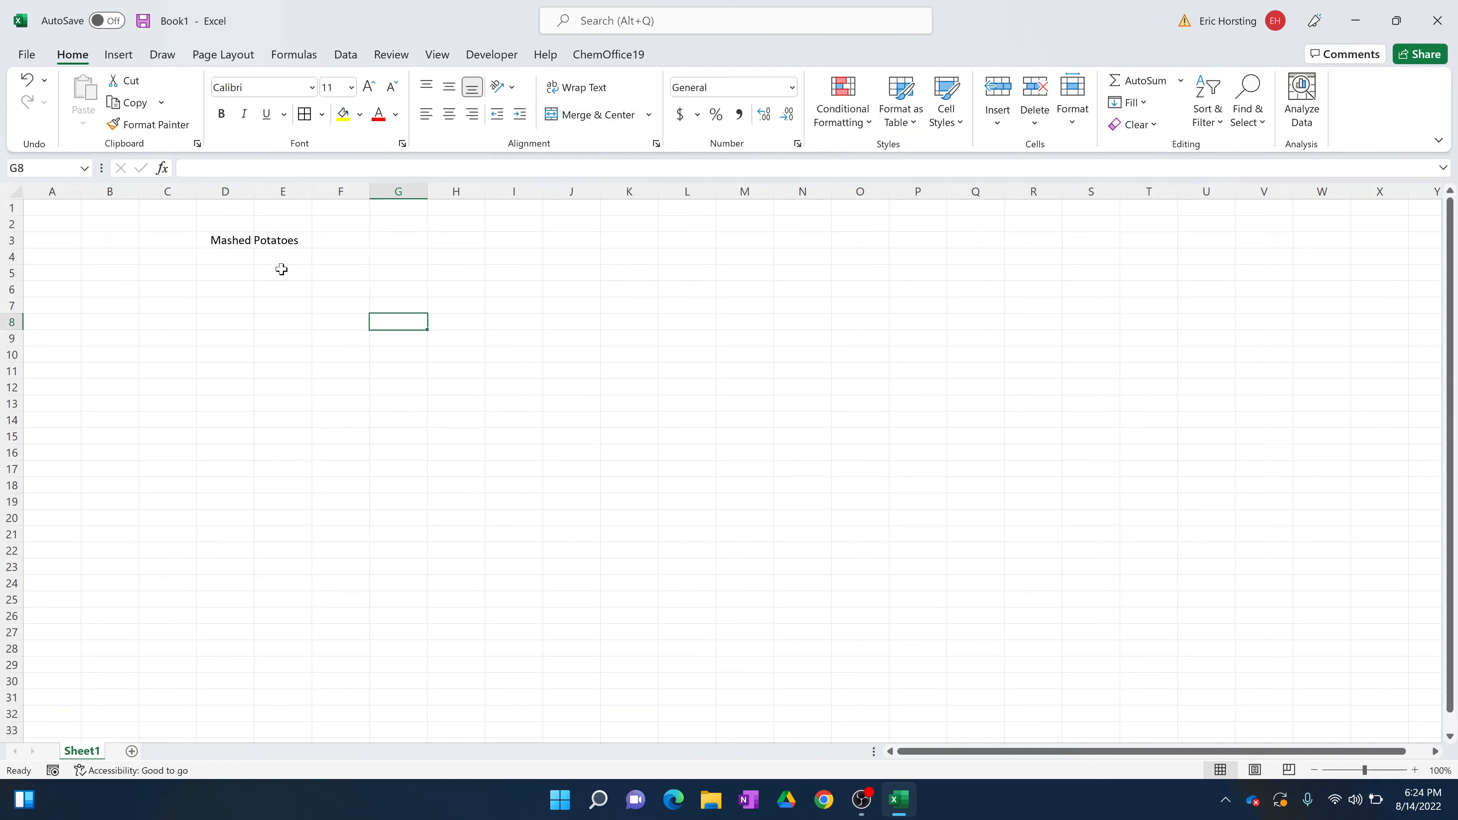
Compare the merged "Mashed Potatoes" cell with the separate cells in the rows below it.
left_click(235, 245)
left_click(349, 329)
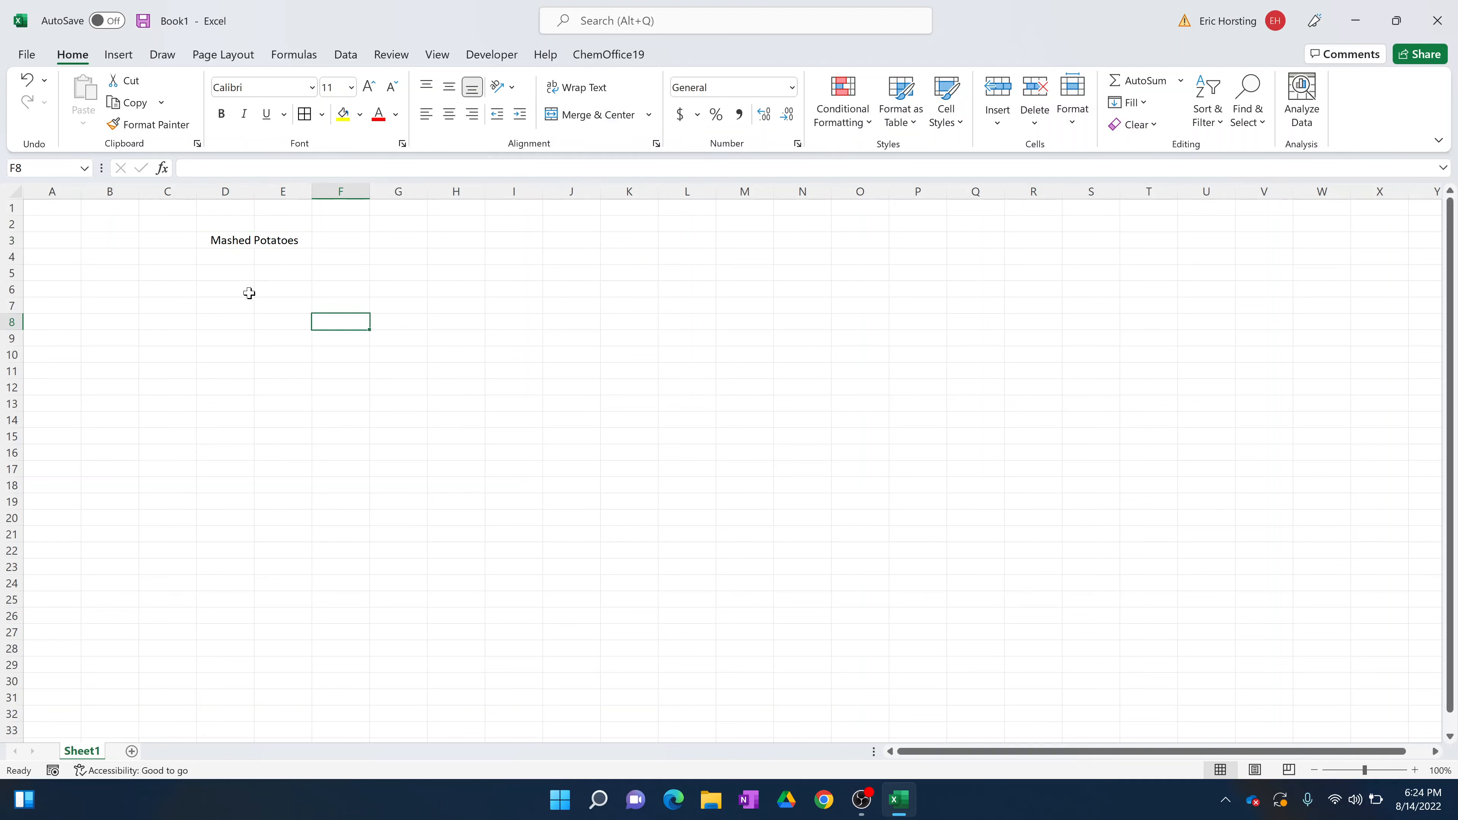
left_click(242, 259)
left_click(292, 259)
left_click(233, 275)
left_click(301, 272)
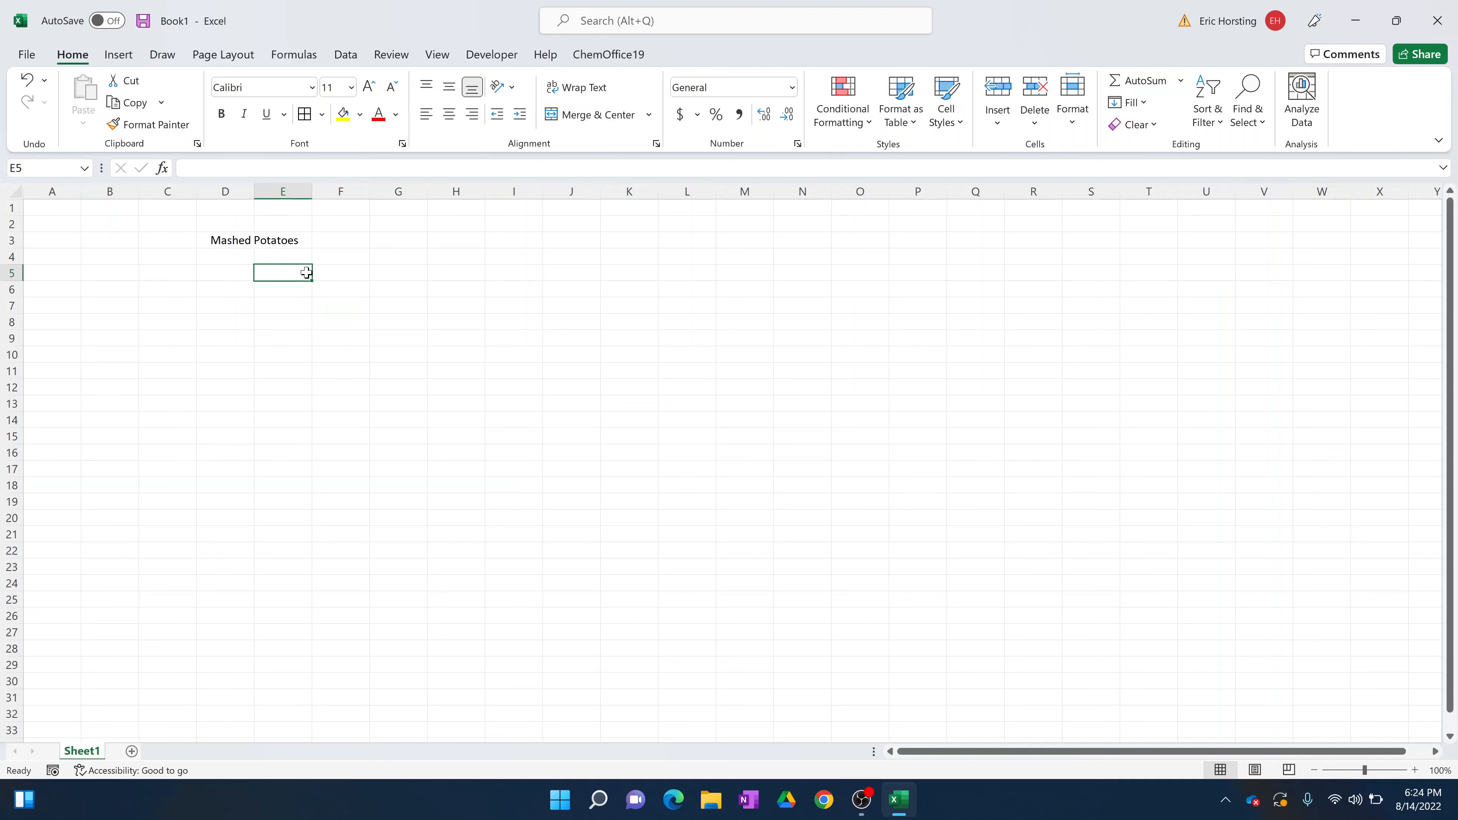
left_click(263, 239)
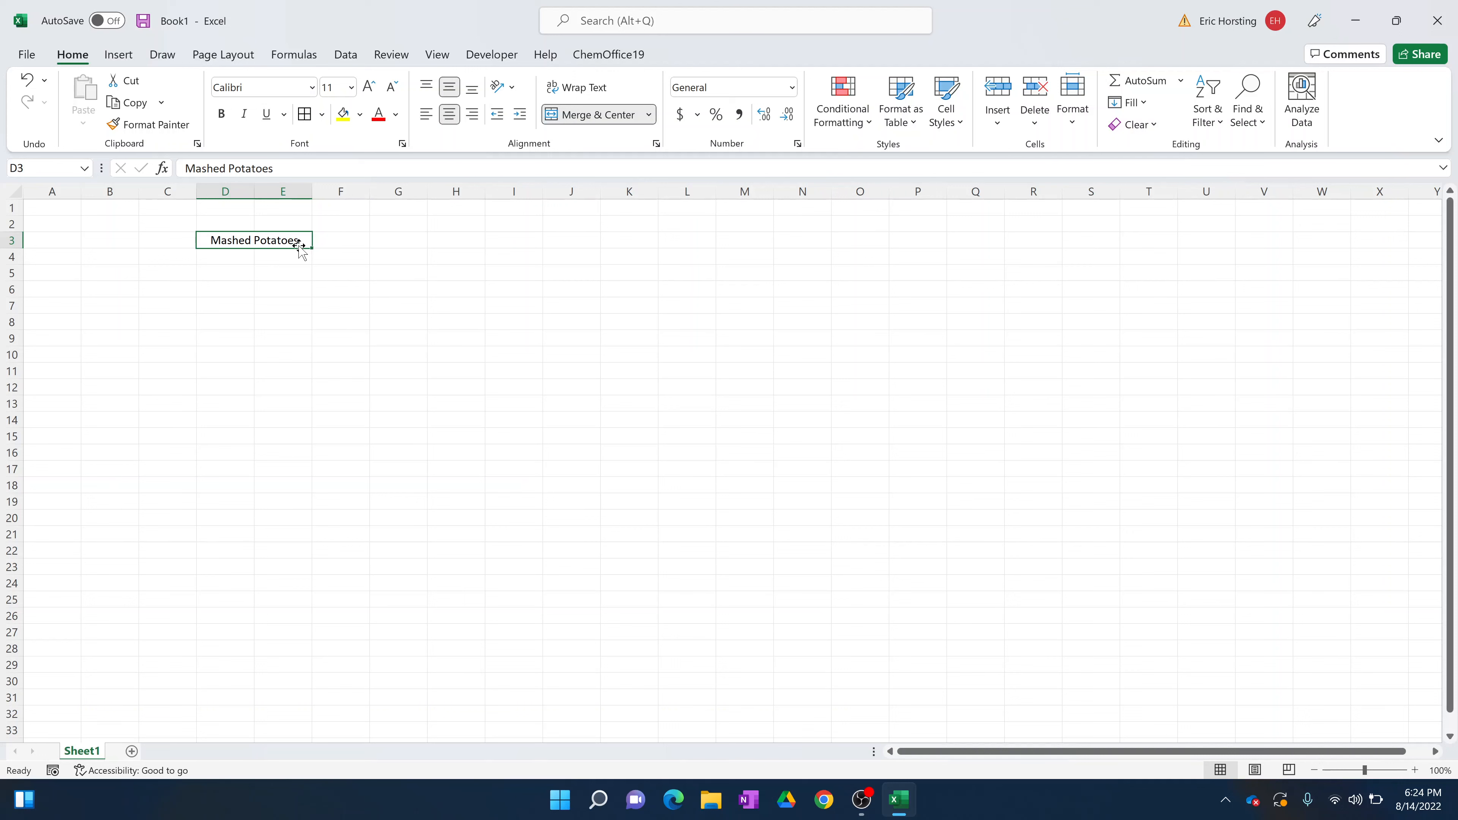
Unmerge cells D3 and E3 that hold the "Mashed Potatoes" text.
left_click(293, 272)
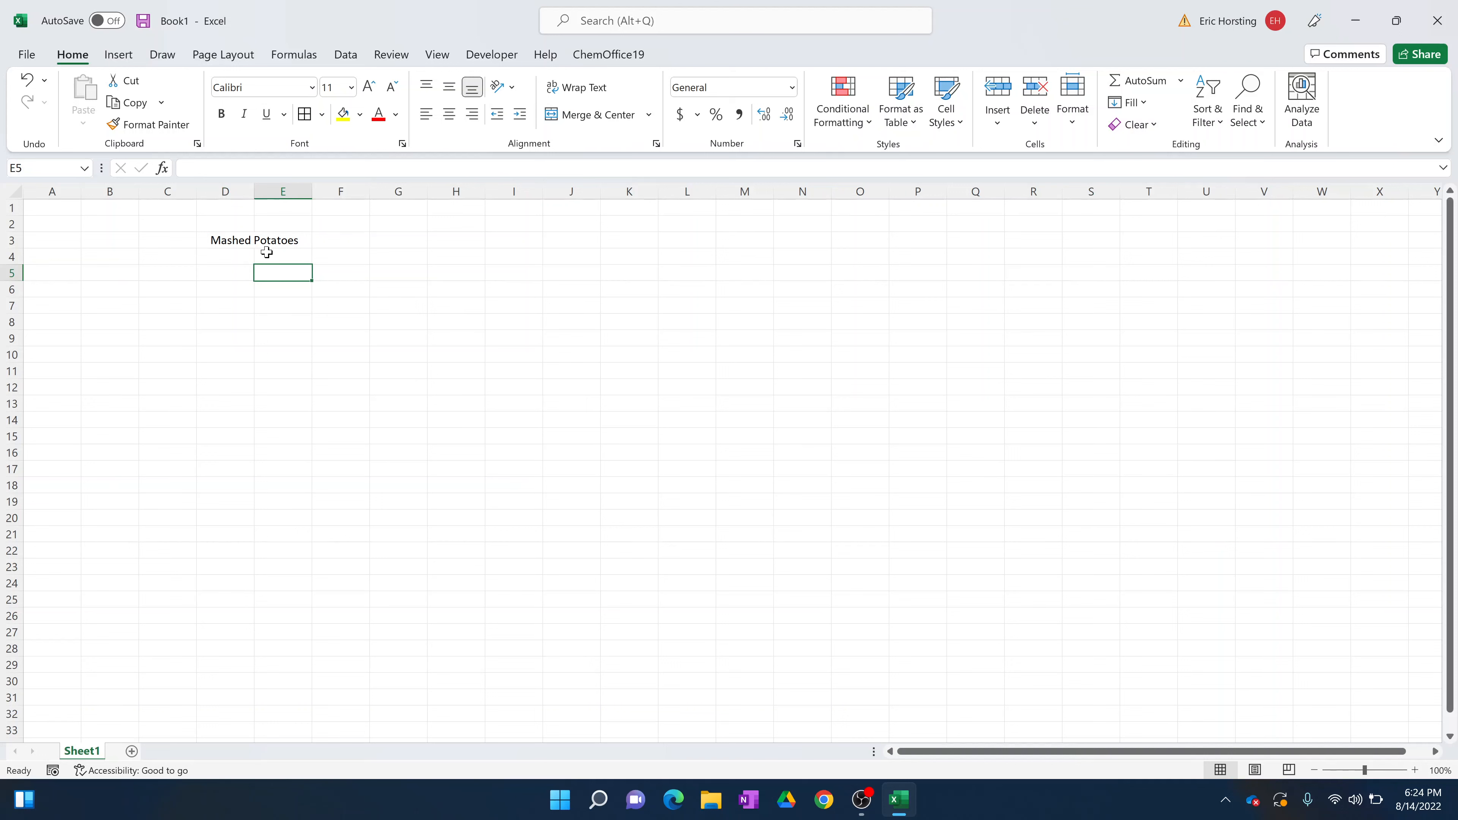
left_click(255, 239)
left_click(574, 112)
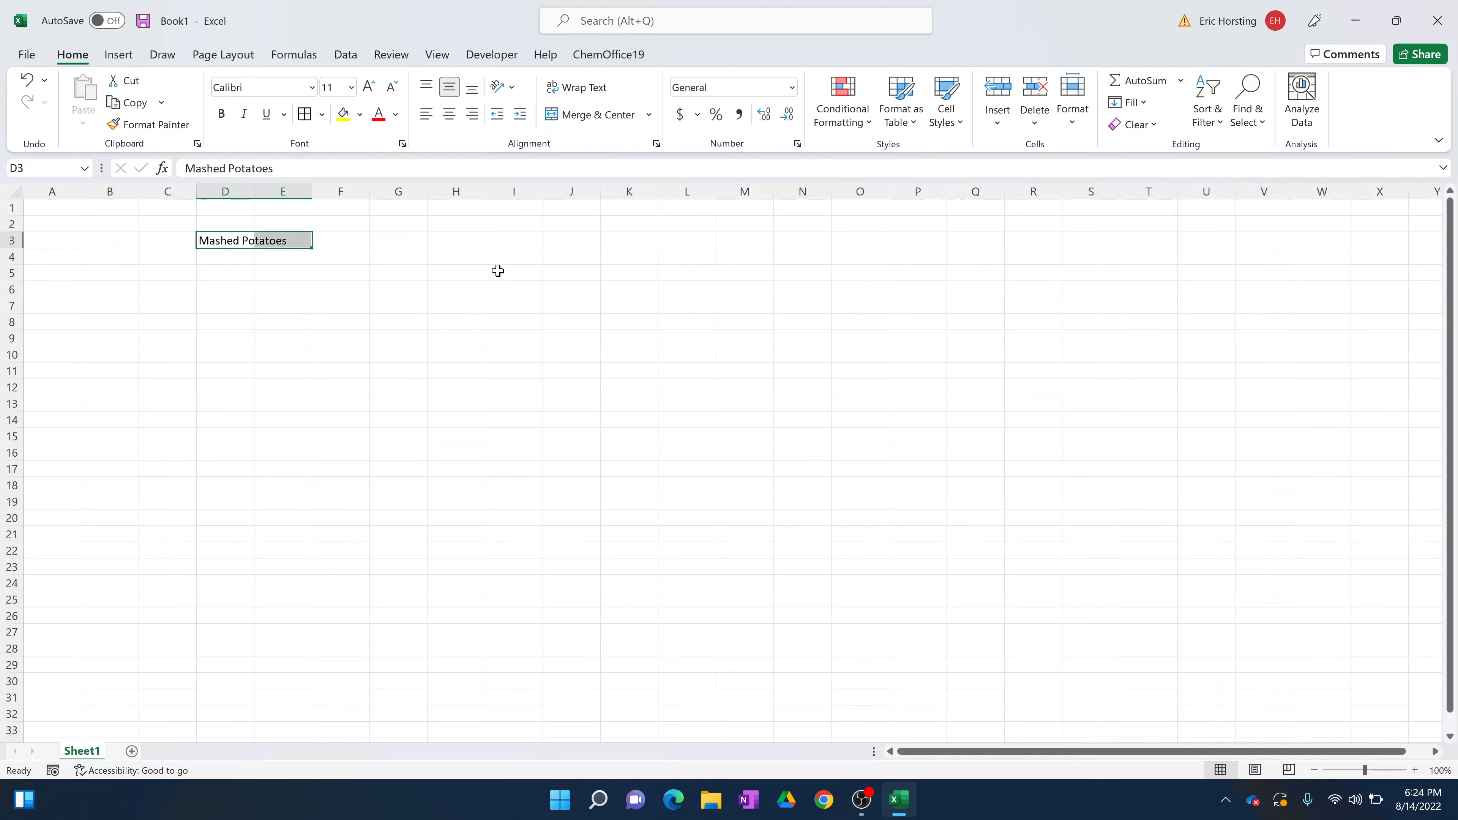
left_click(498, 271)
Merge and center the block D3:E4 around the "Mashed Potatoes" text, and undo that merge.
left_click_drag(240, 236, 281, 263)
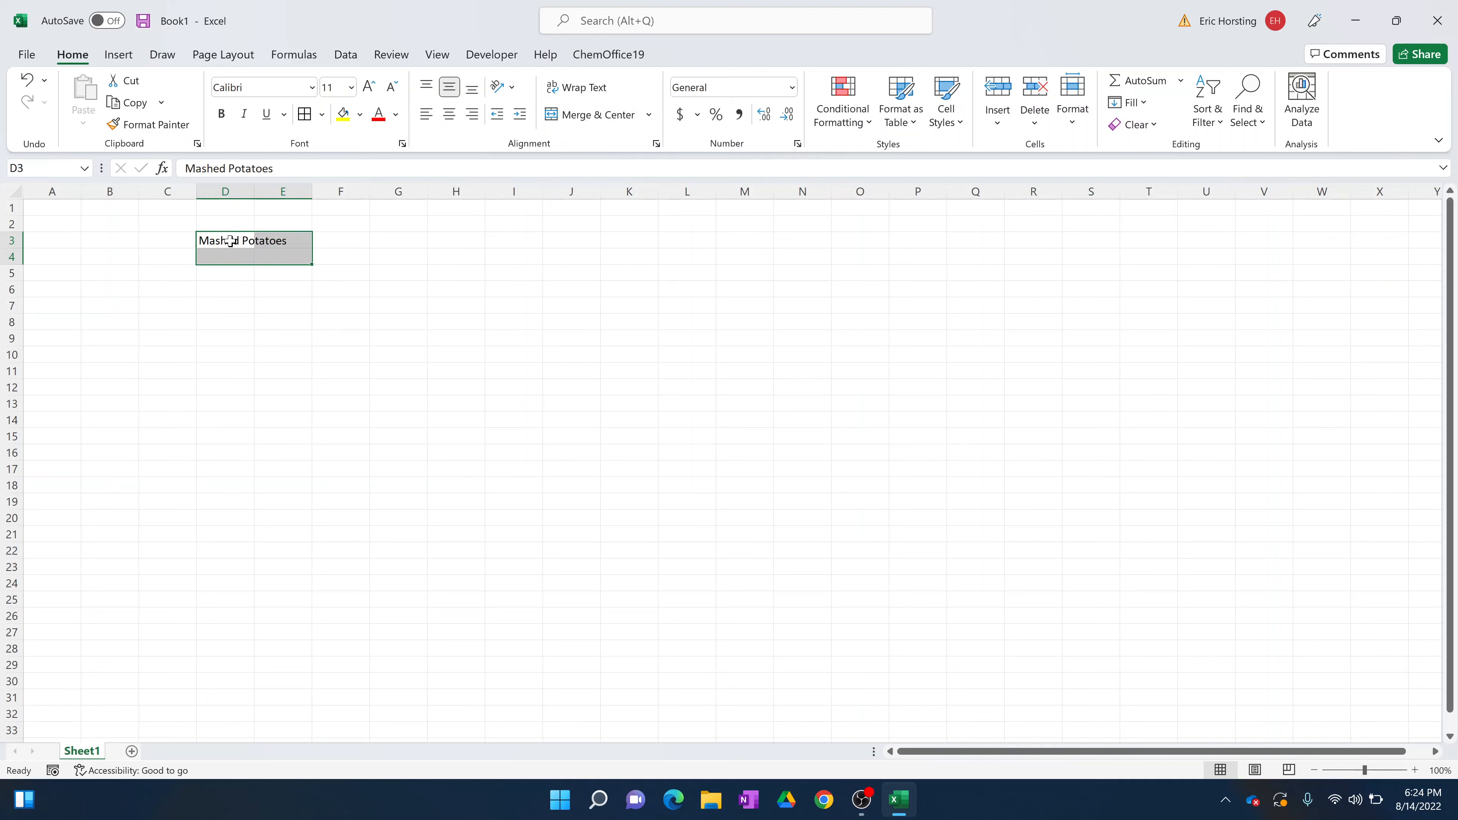
left_click(591, 114)
left_click(567, 253)
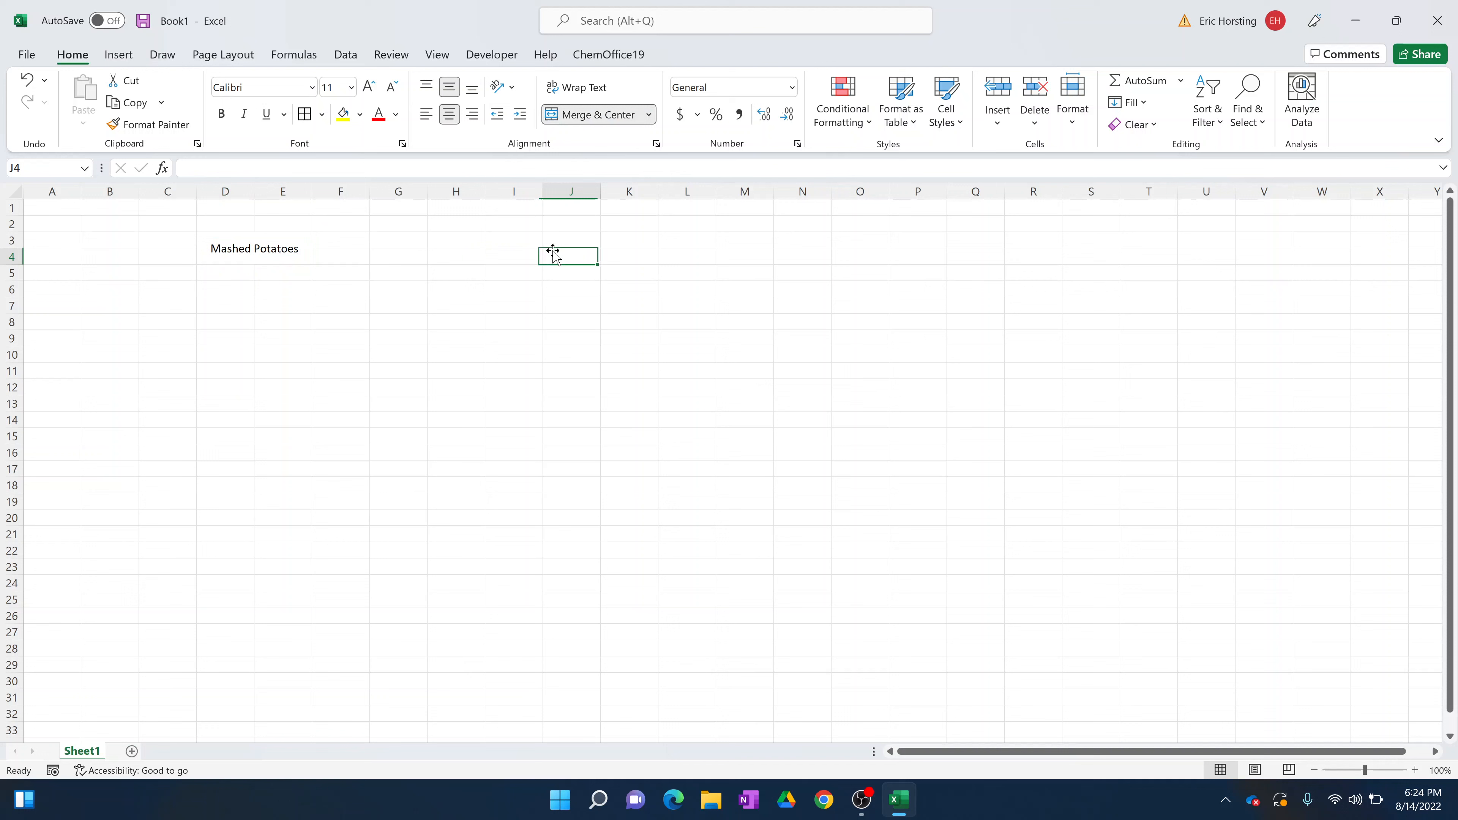
left_click(254, 254)
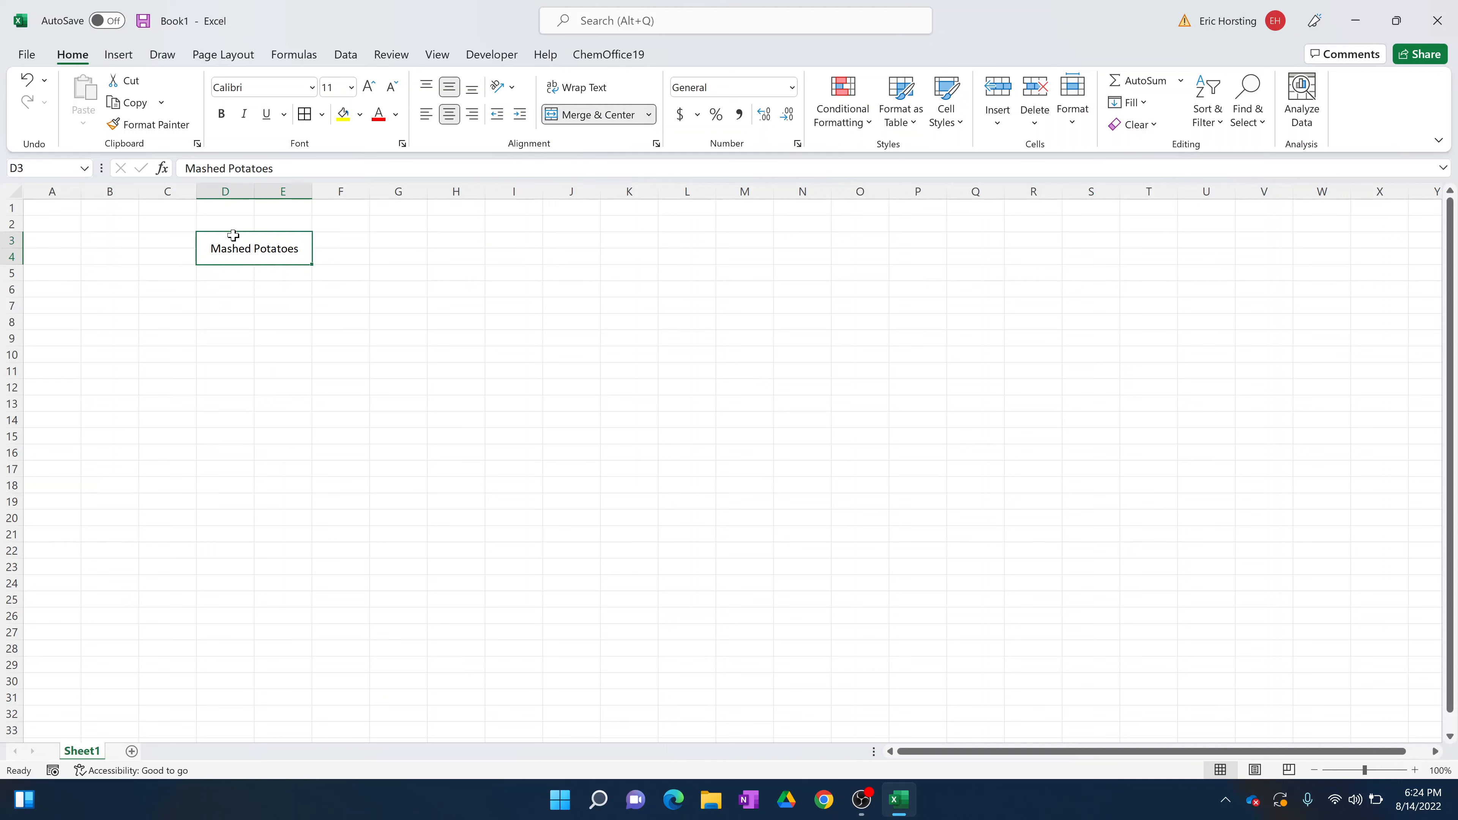
left_click(27, 79)
left_click(341, 354)
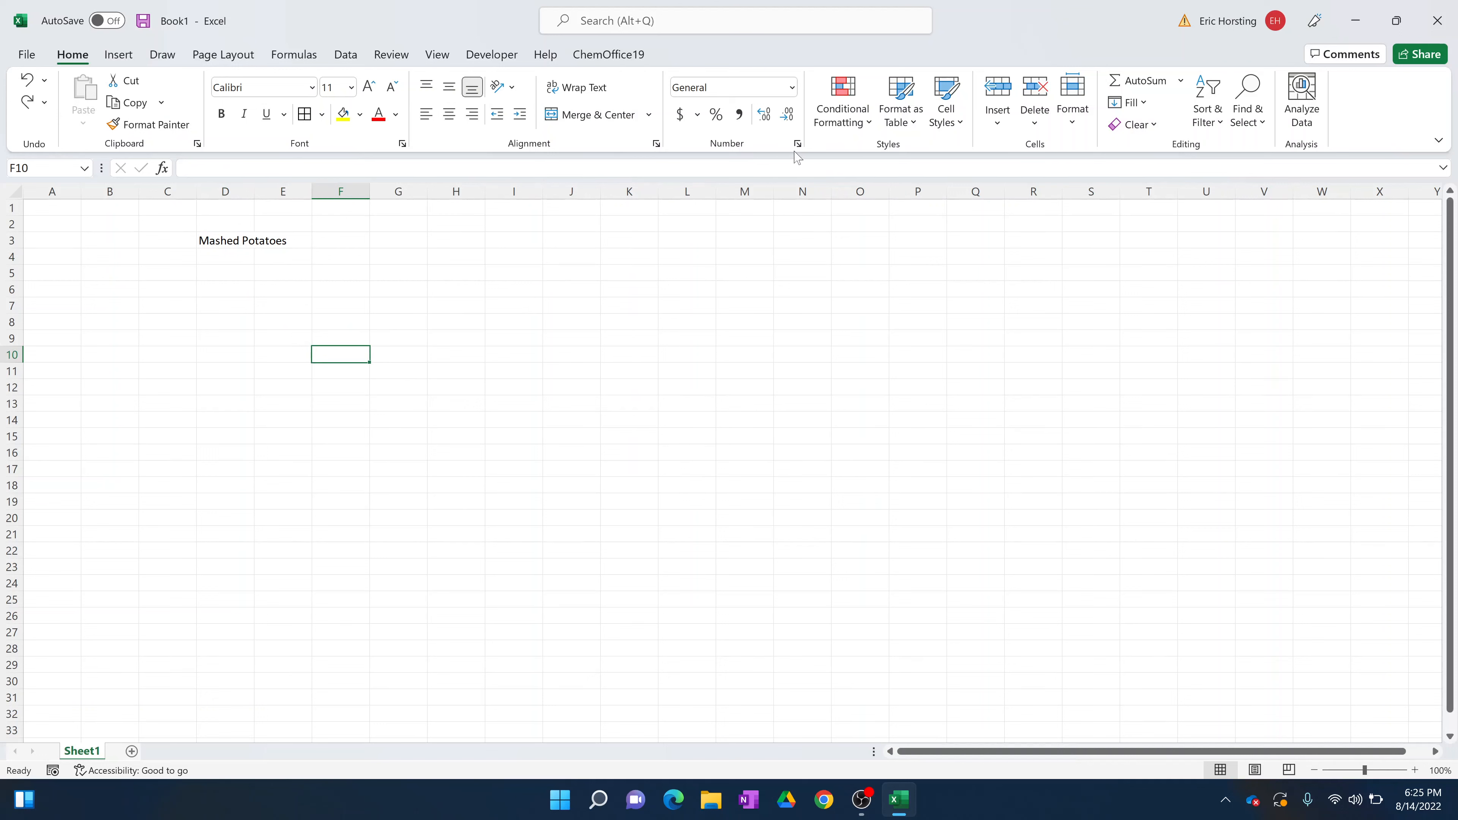
Replace the "Mashed Potatoes" text in cell D3 with the number 90.
left_click(230, 241)
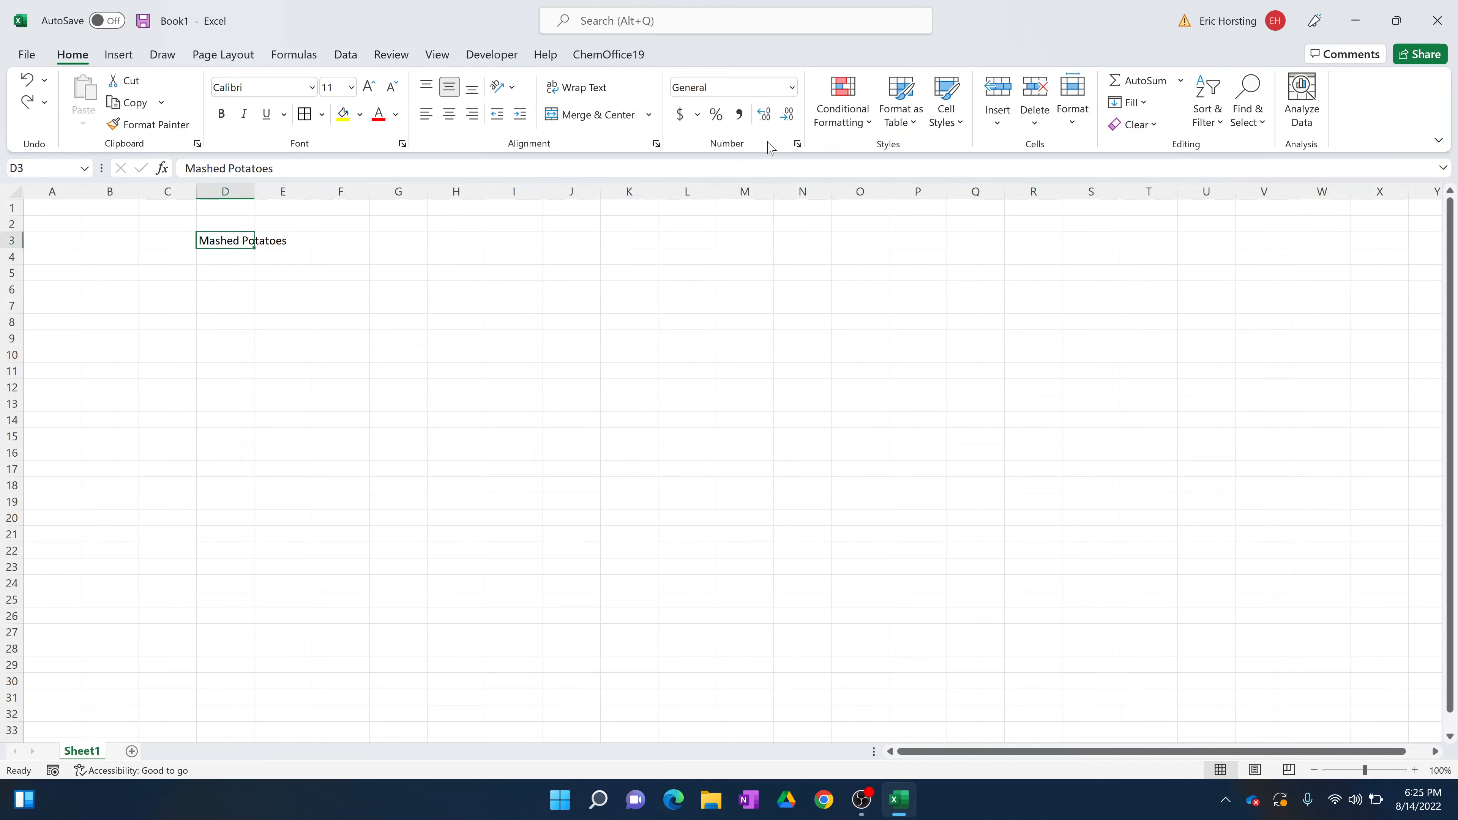
key("Delete")
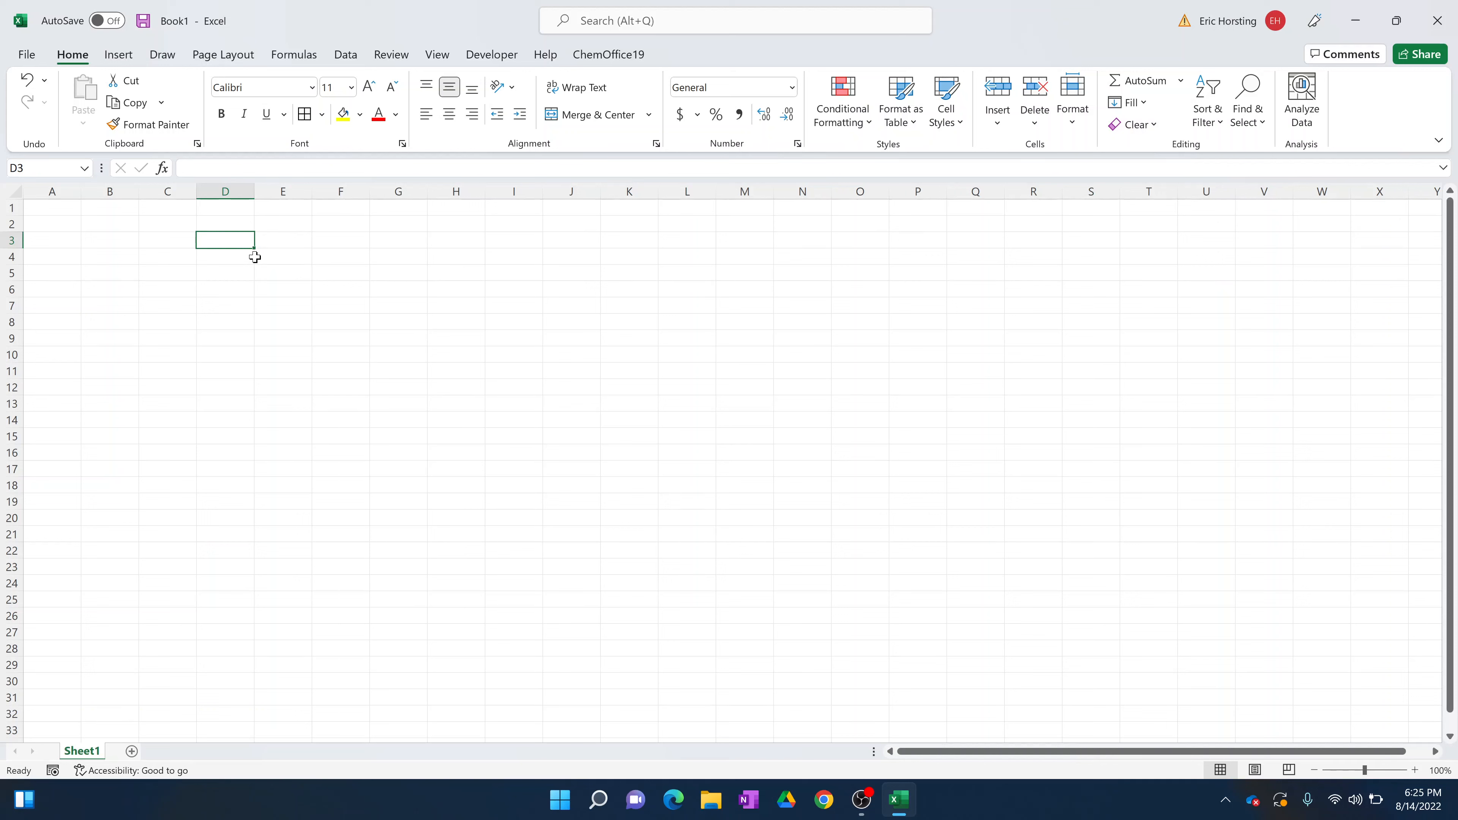
type("90")
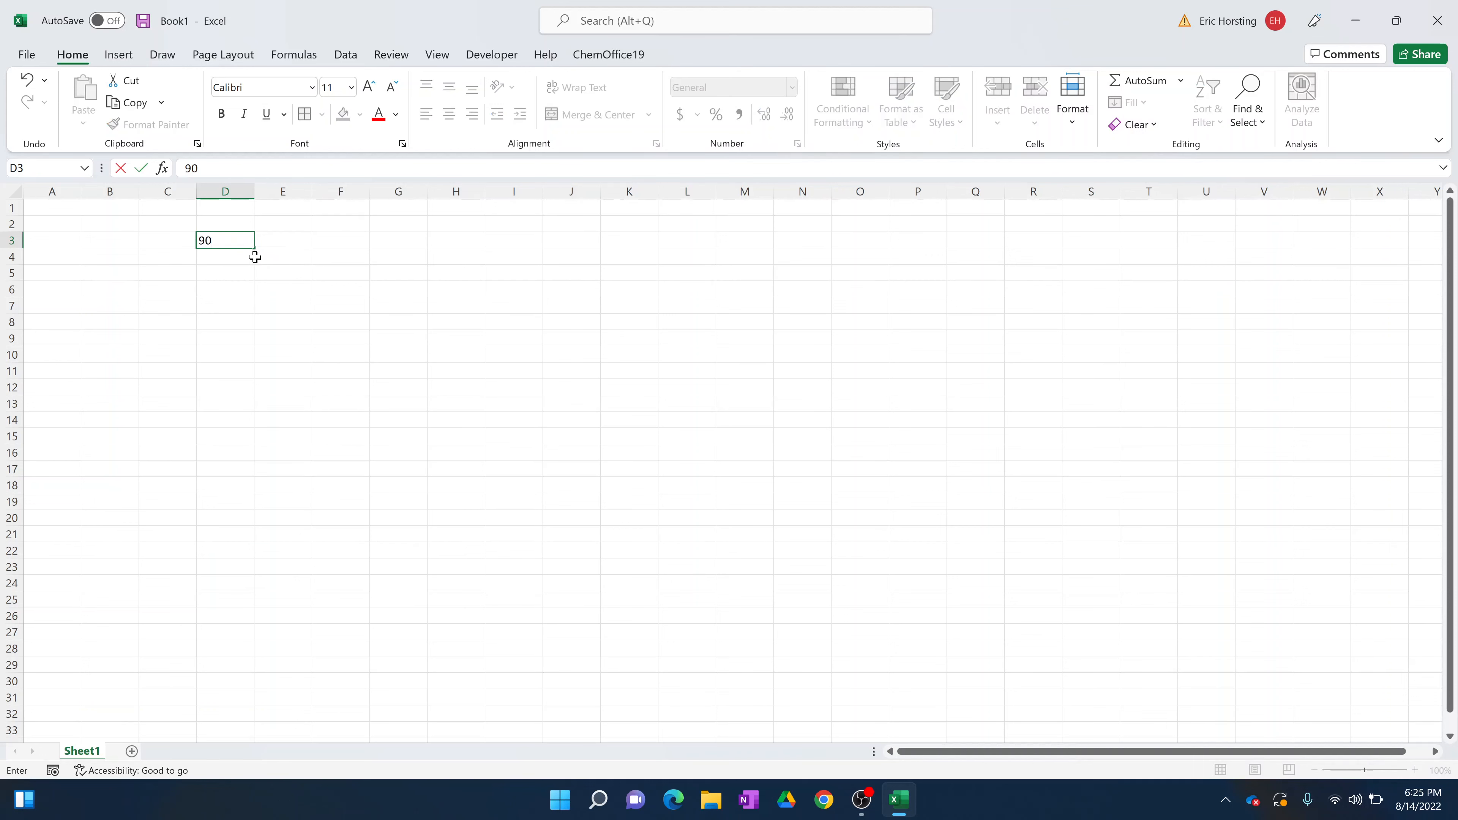
key("Return")
Format cell D3 with the Number category and 1 decimal place.
left_click(241, 237)
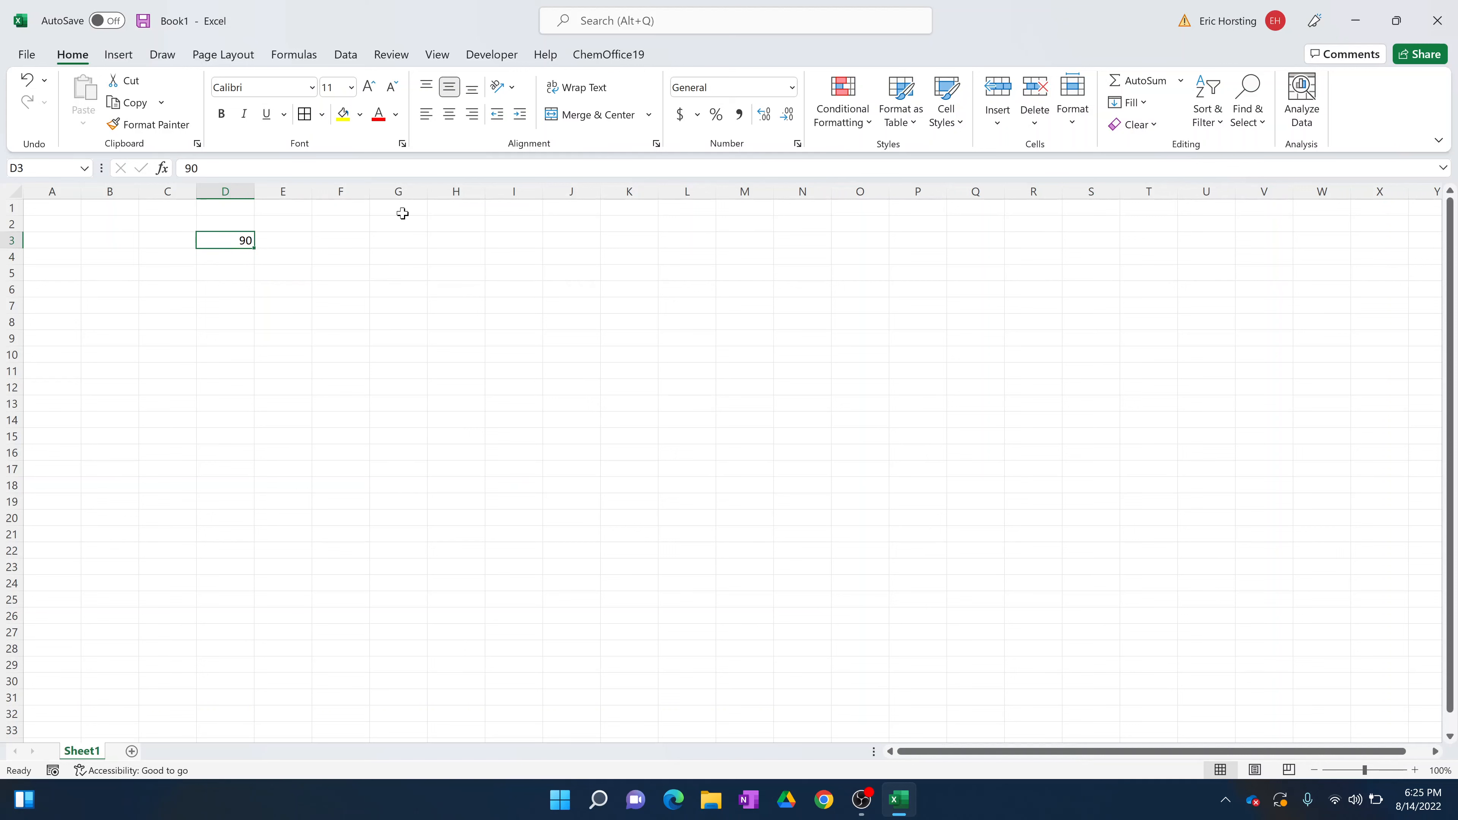
left_click(798, 144)
left_click_drag(423, 308, 715, 197)
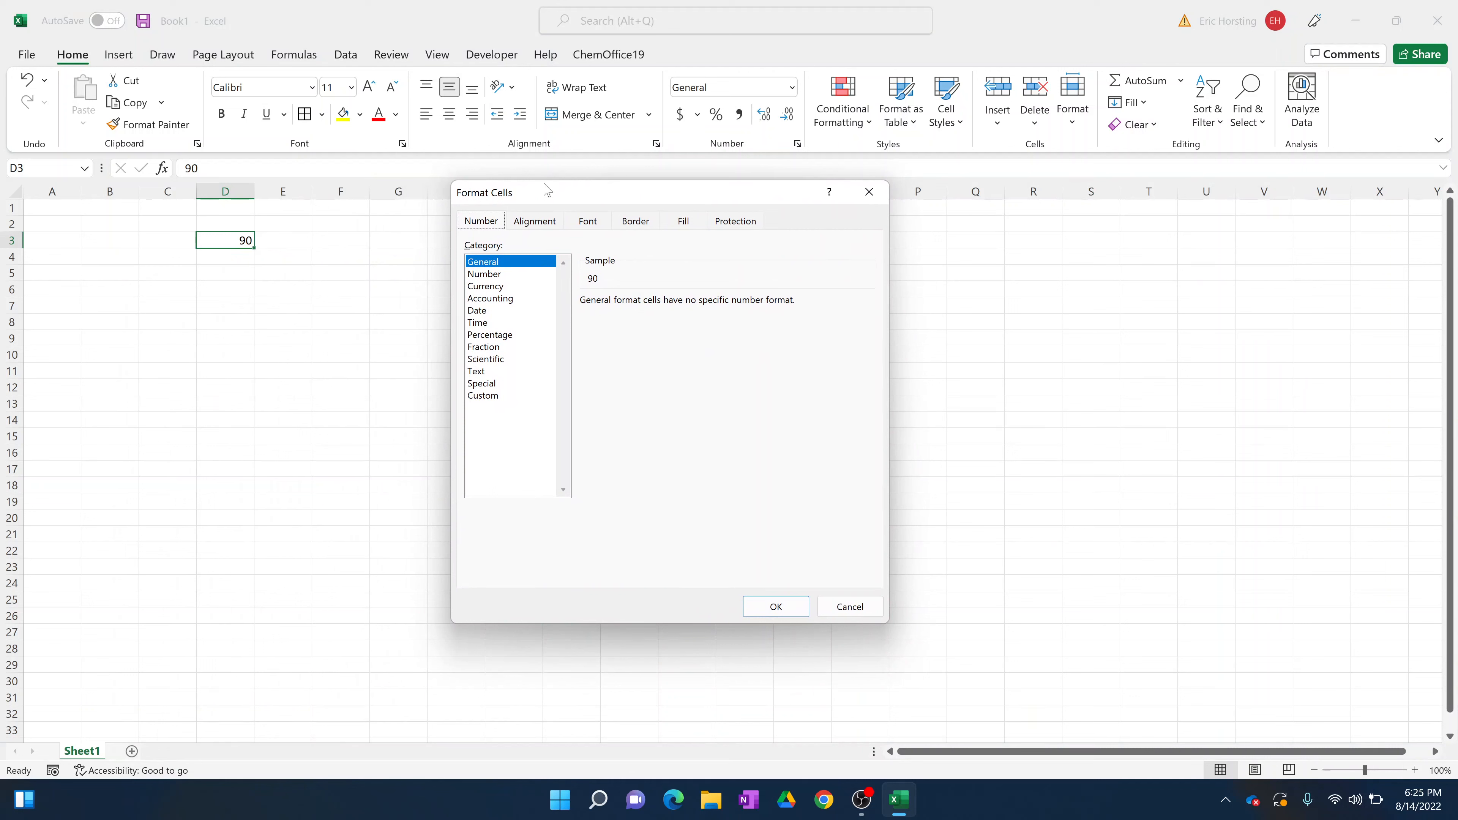
left_click_drag(573, 189, 541, 143)
left_click(468, 231)
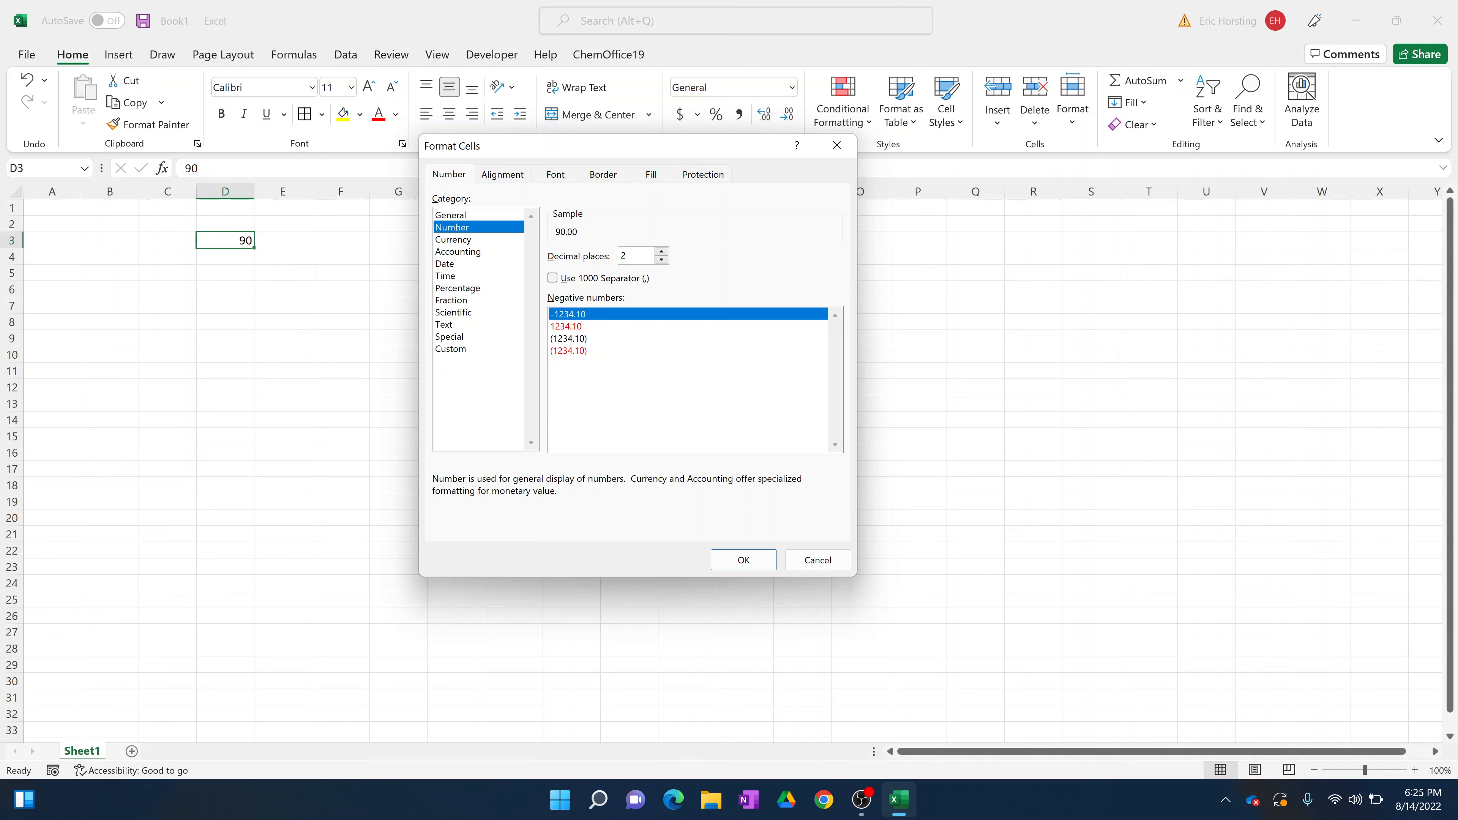
key("BackSpace")
type("1")
left_click(752, 554)
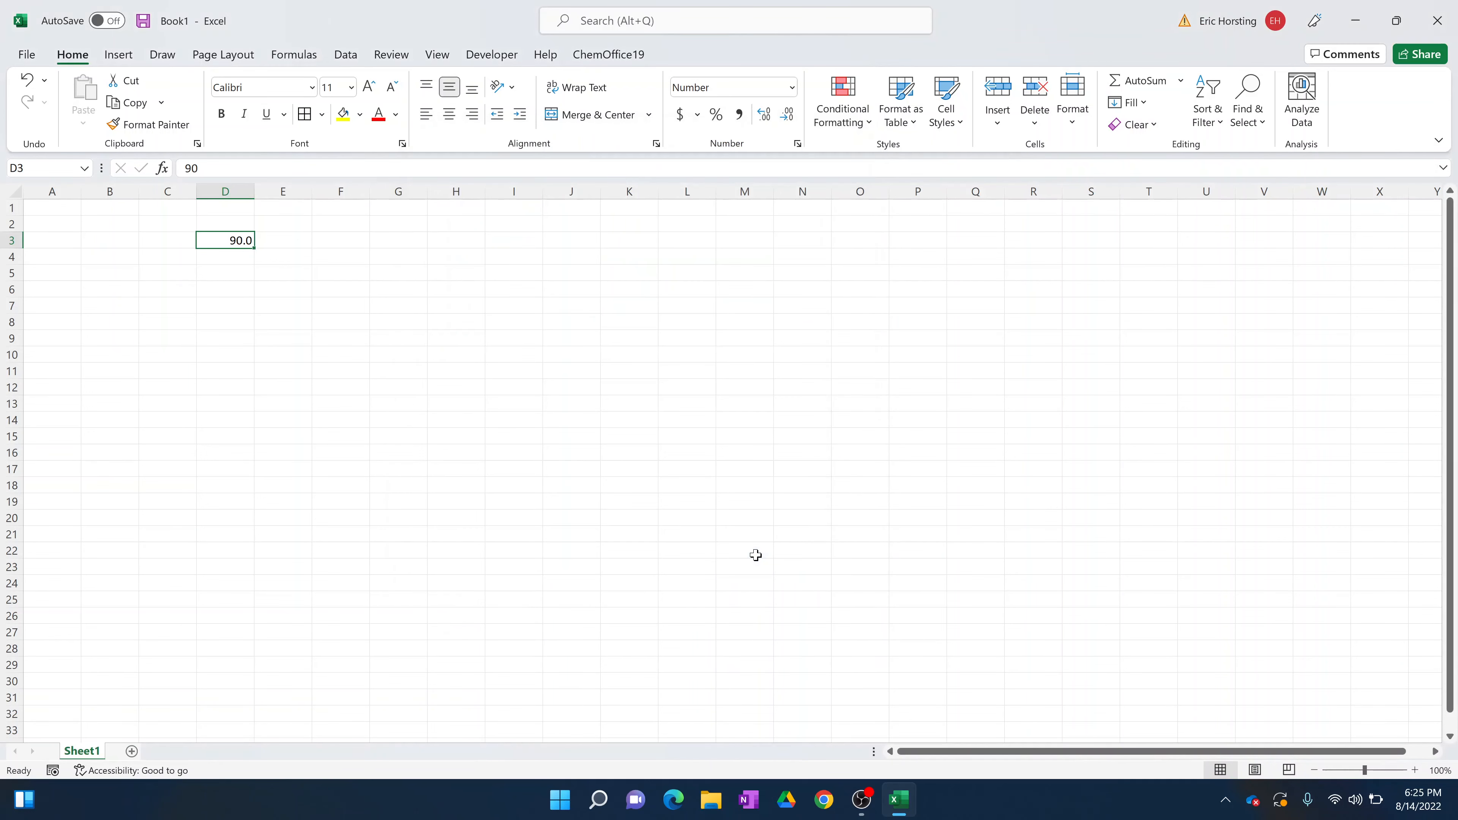
left_click(663, 516)
Preview the Accounting, Date, Time, Percentage and Fraction formats for cell D3 without applying any of them.
left_click(239, 237)
left_click(655, 143)
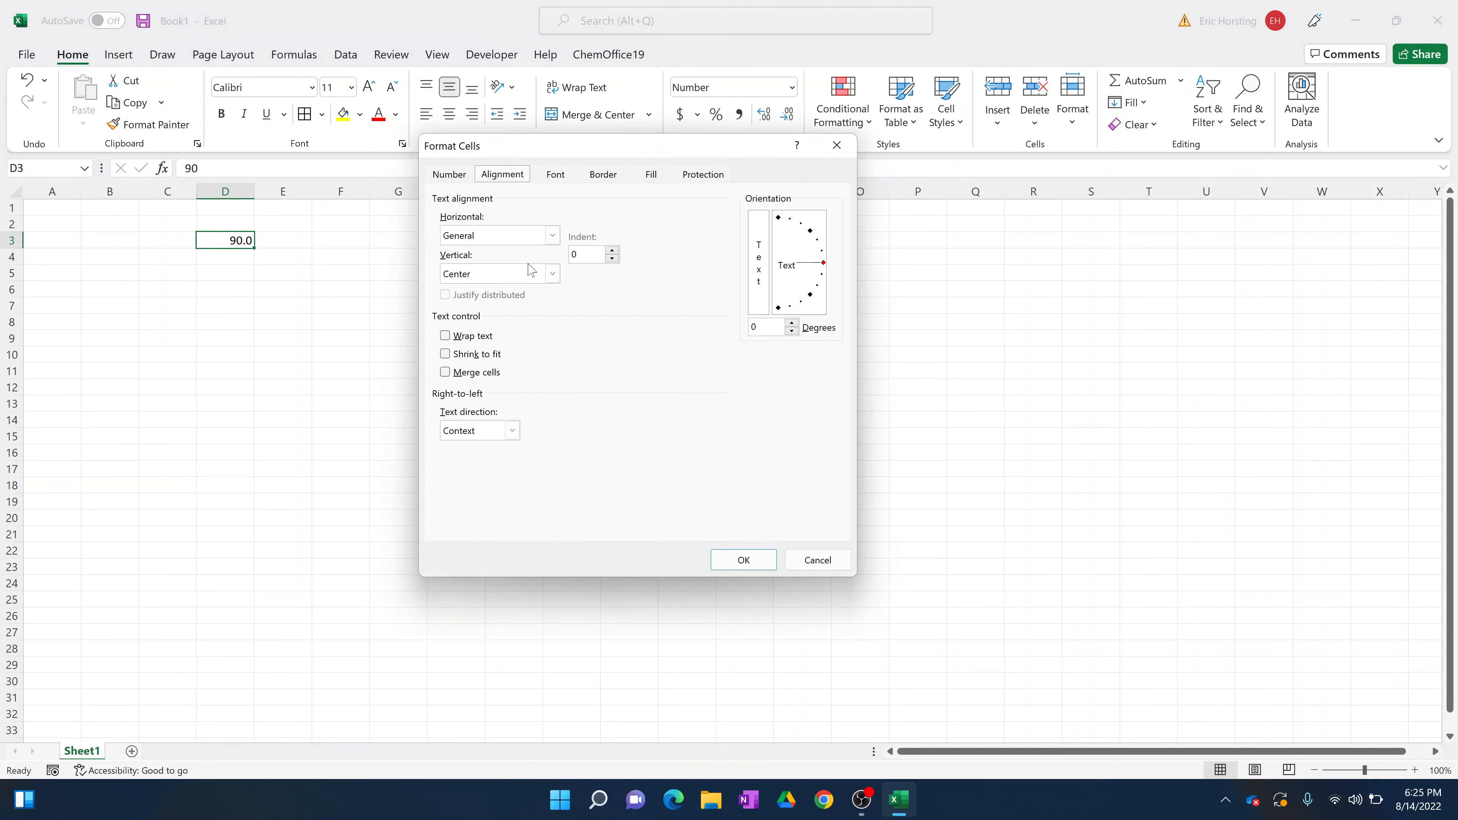
left_click(459, 173)
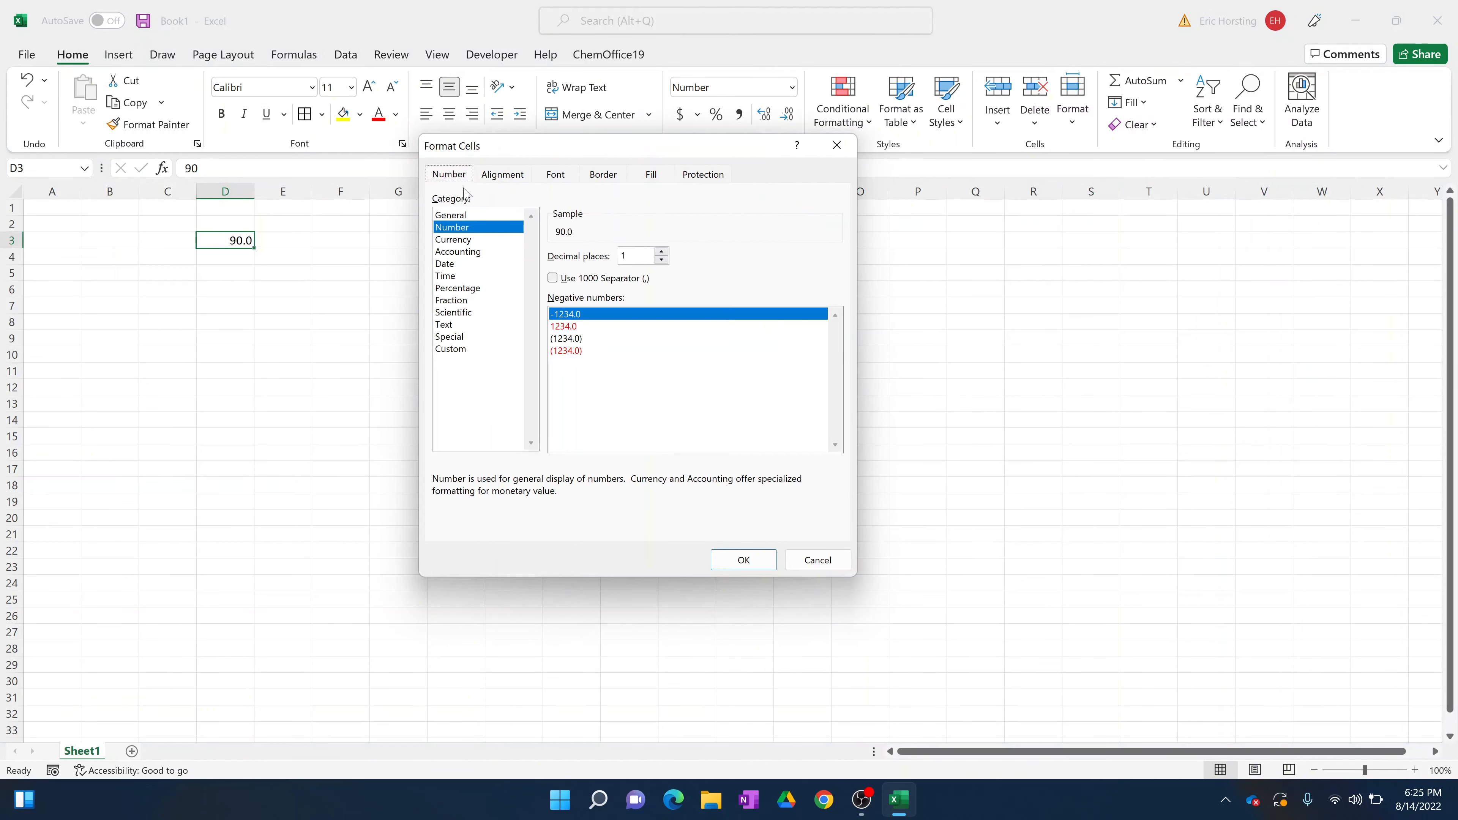
left_click(477, 253)
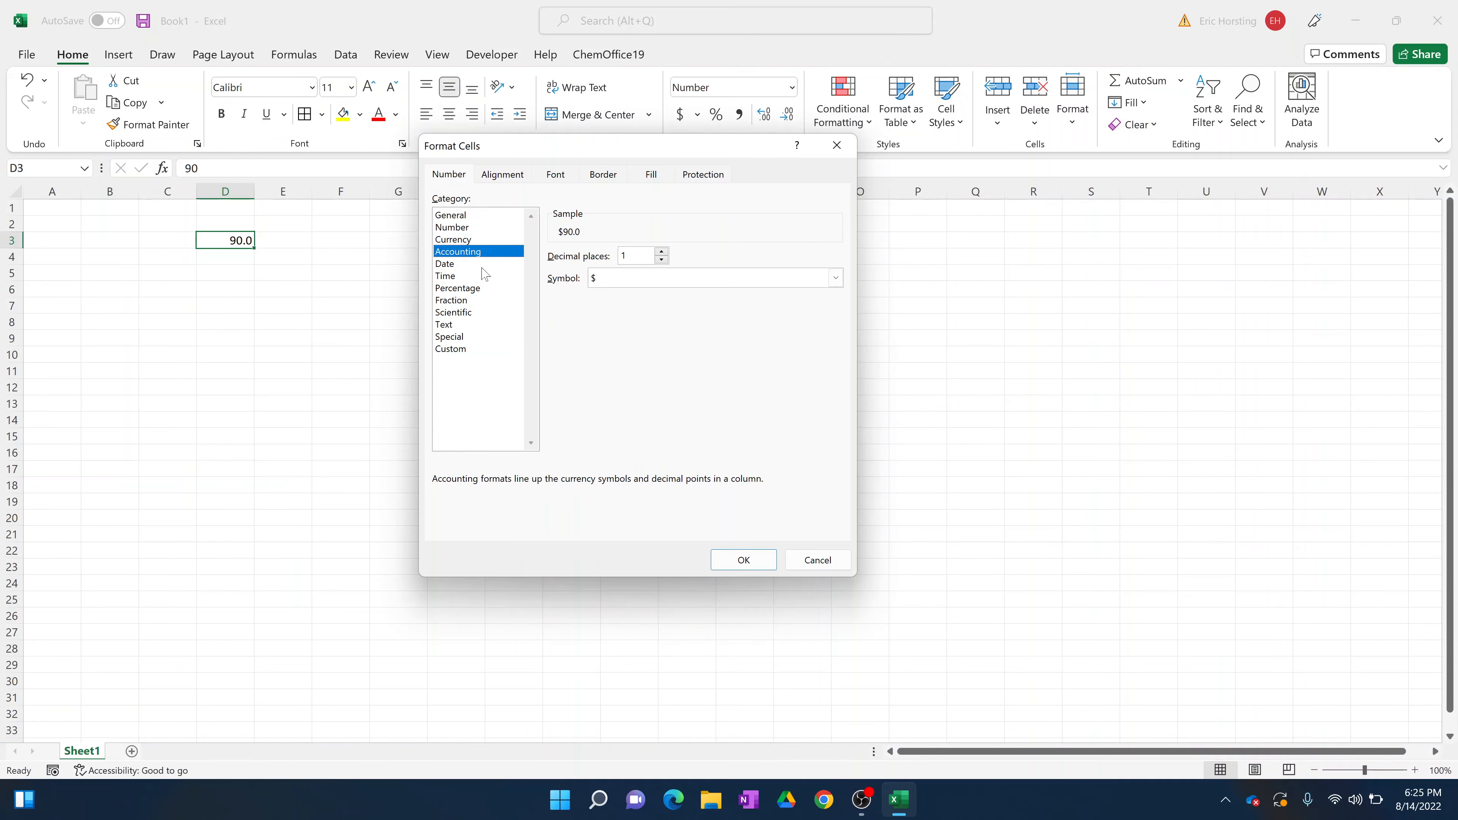
left_click(484, 265)
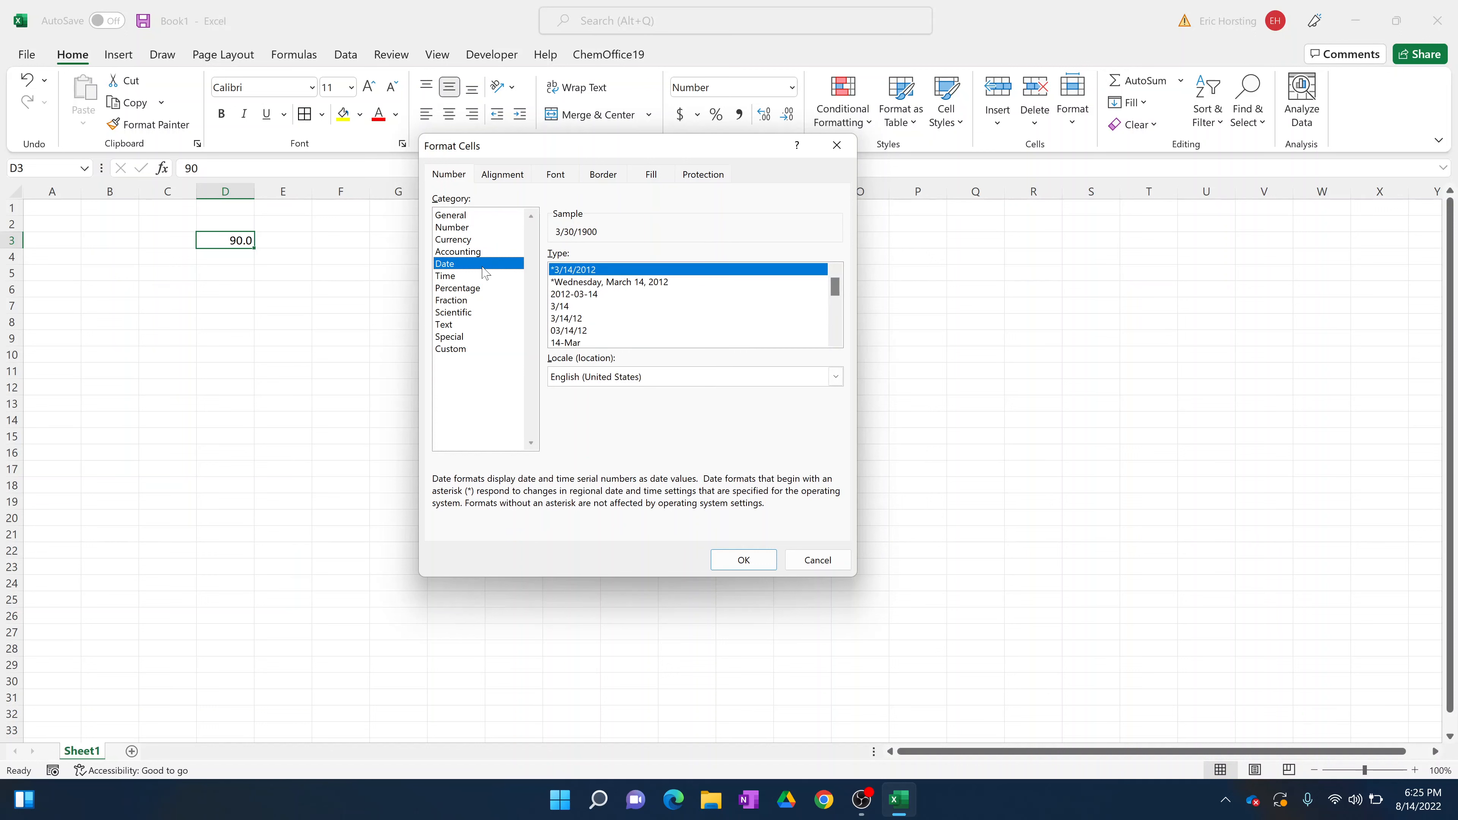
left_click(451, 277)
left_click(470, 289)
left_click(472, 301)
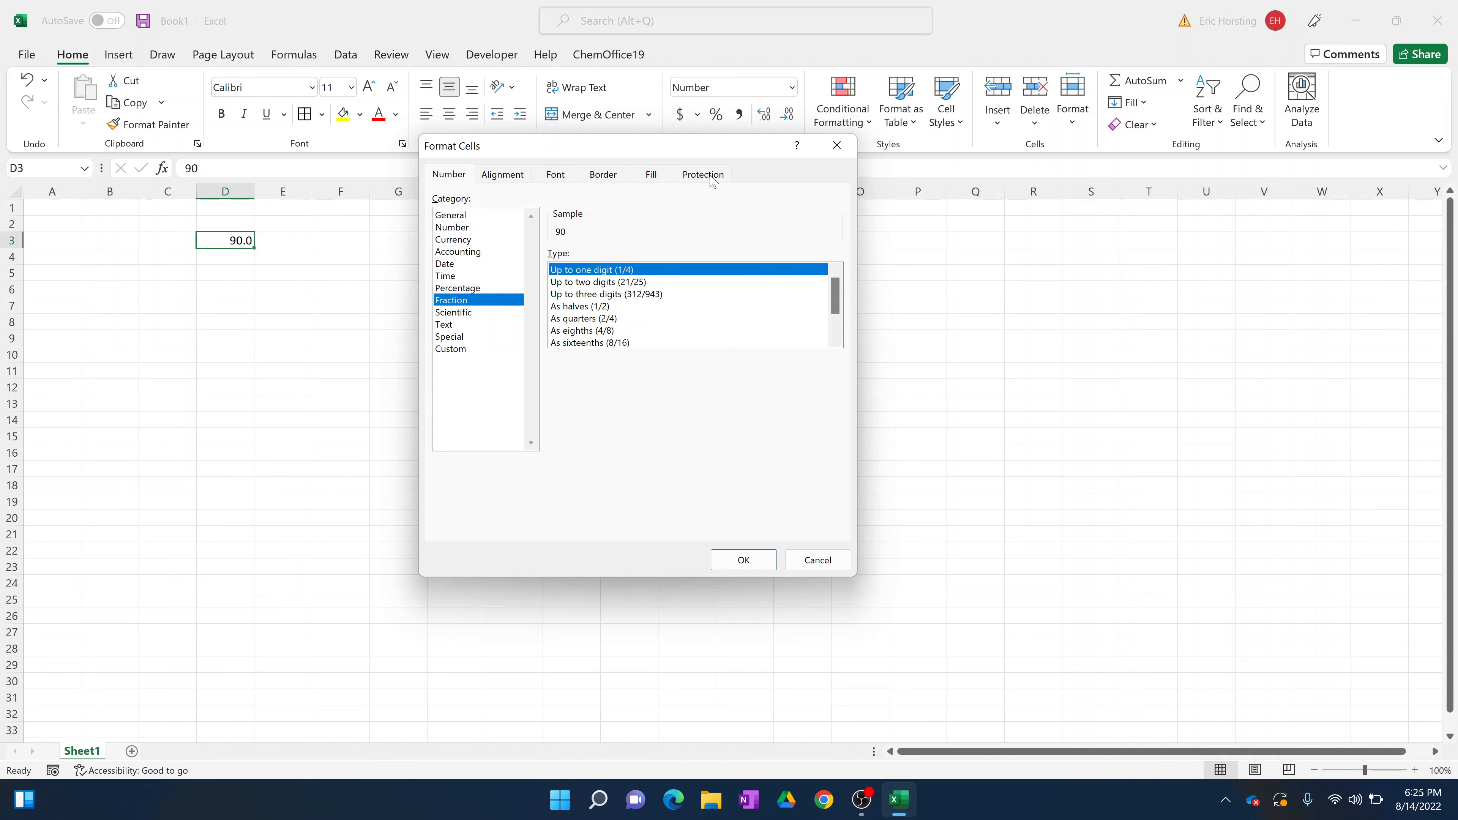
left_click(836, 145)
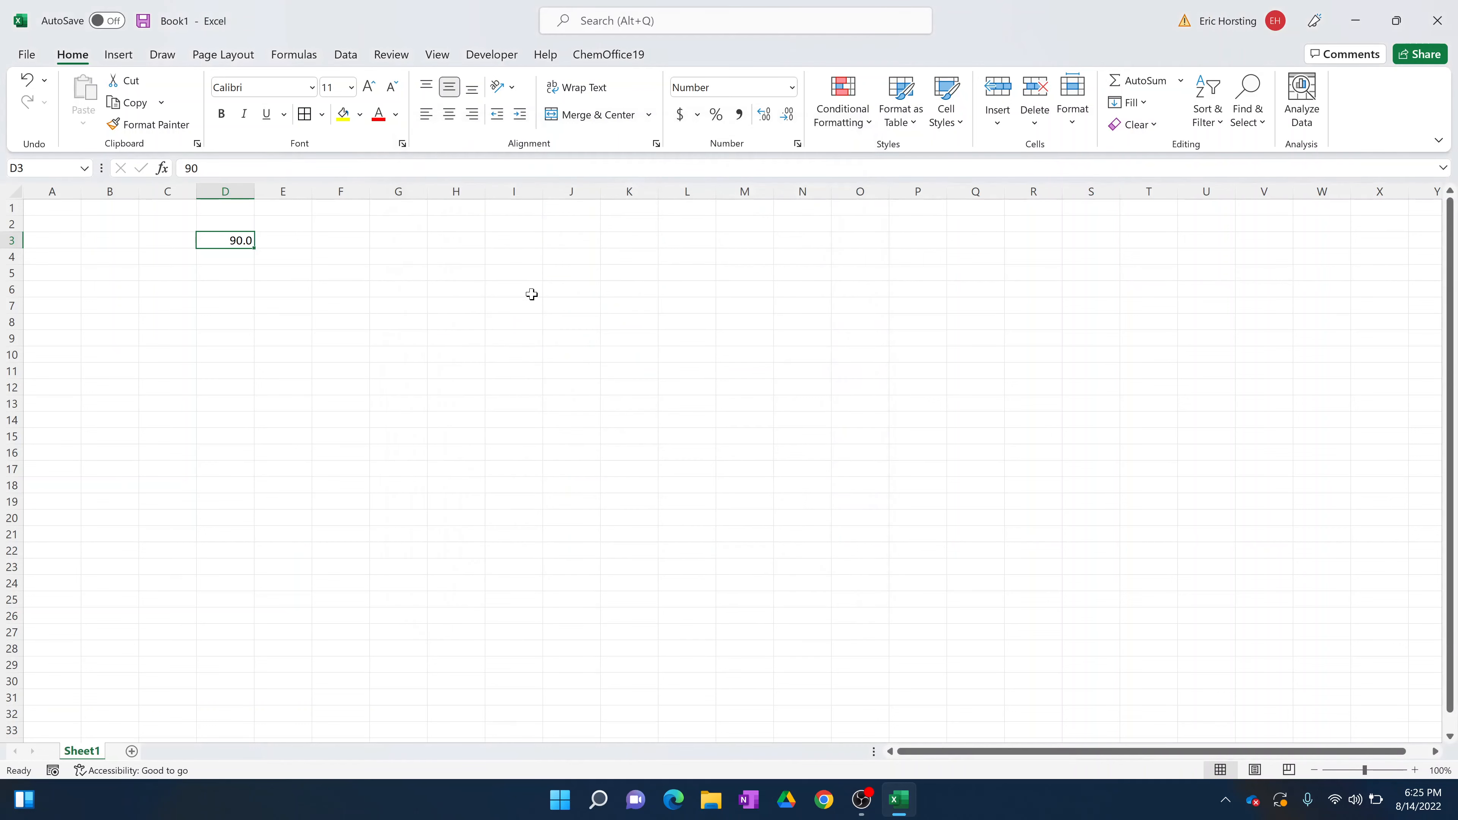
Enter 3/14 in the Number-formatted cell D3.
left_click(421, 309)
left_click(227, 241)
type("3/1")
key("Return")
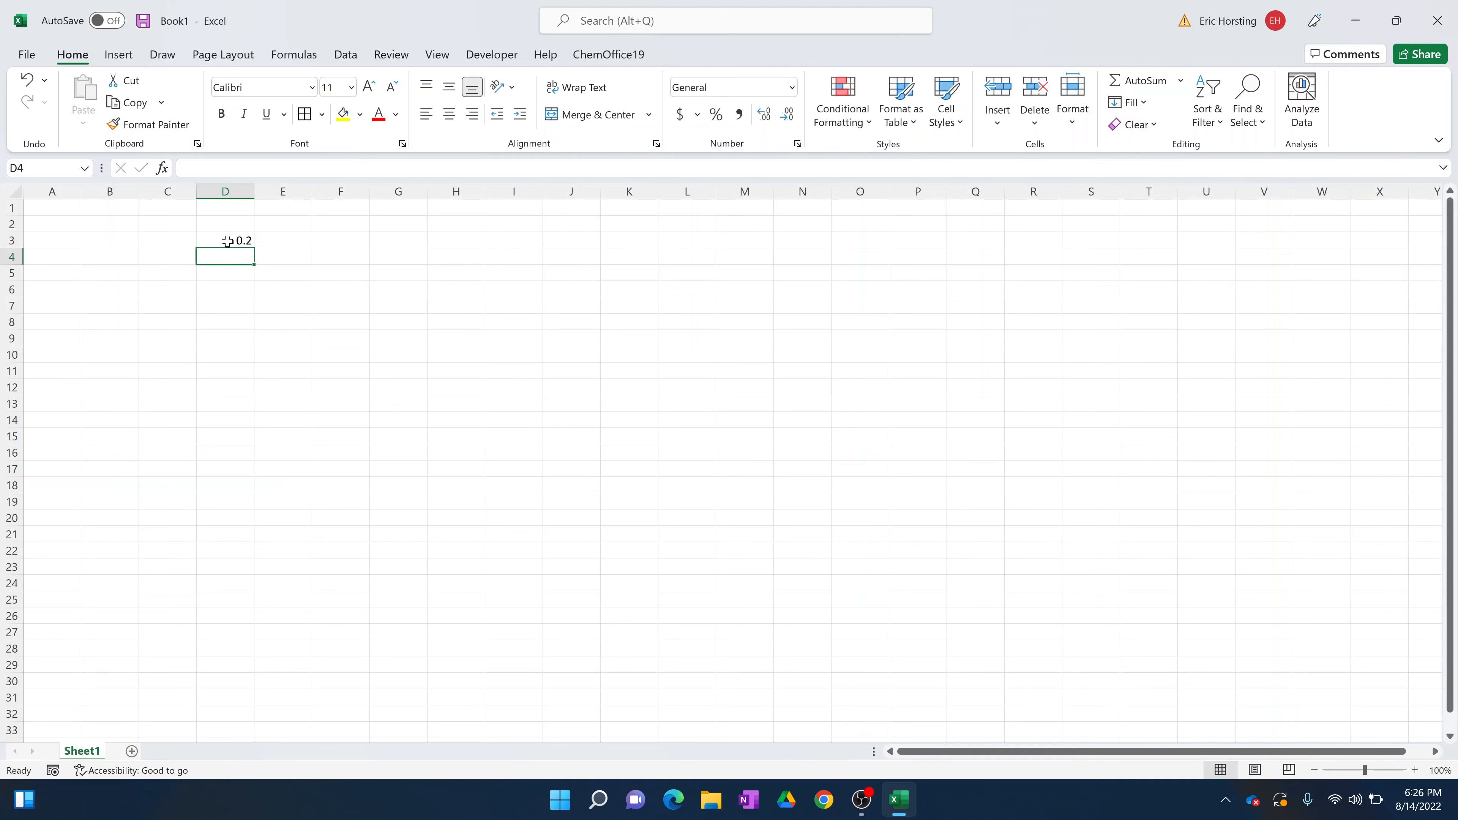
left_click(244, 240)
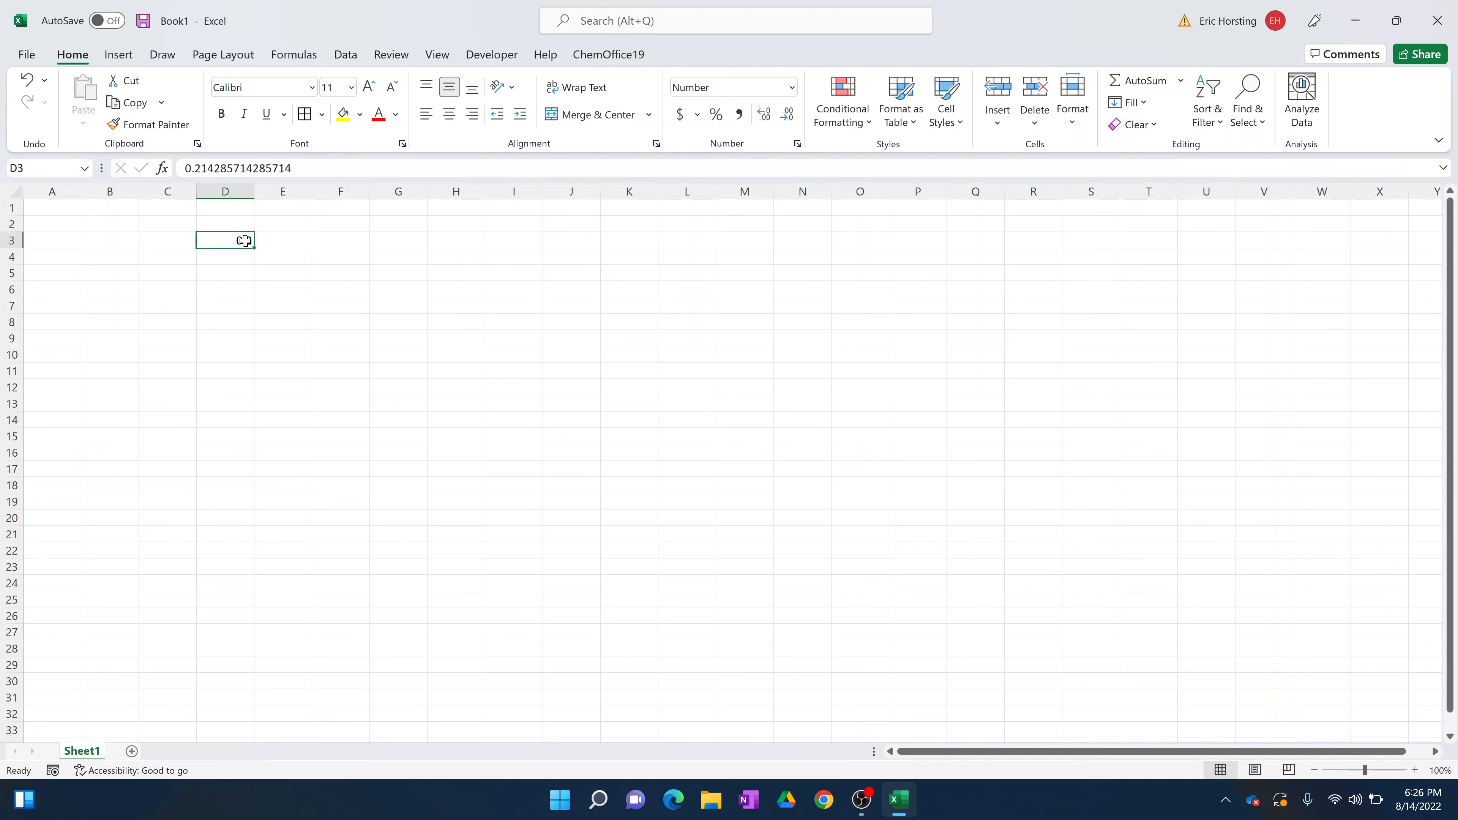
left_click(797, 144)
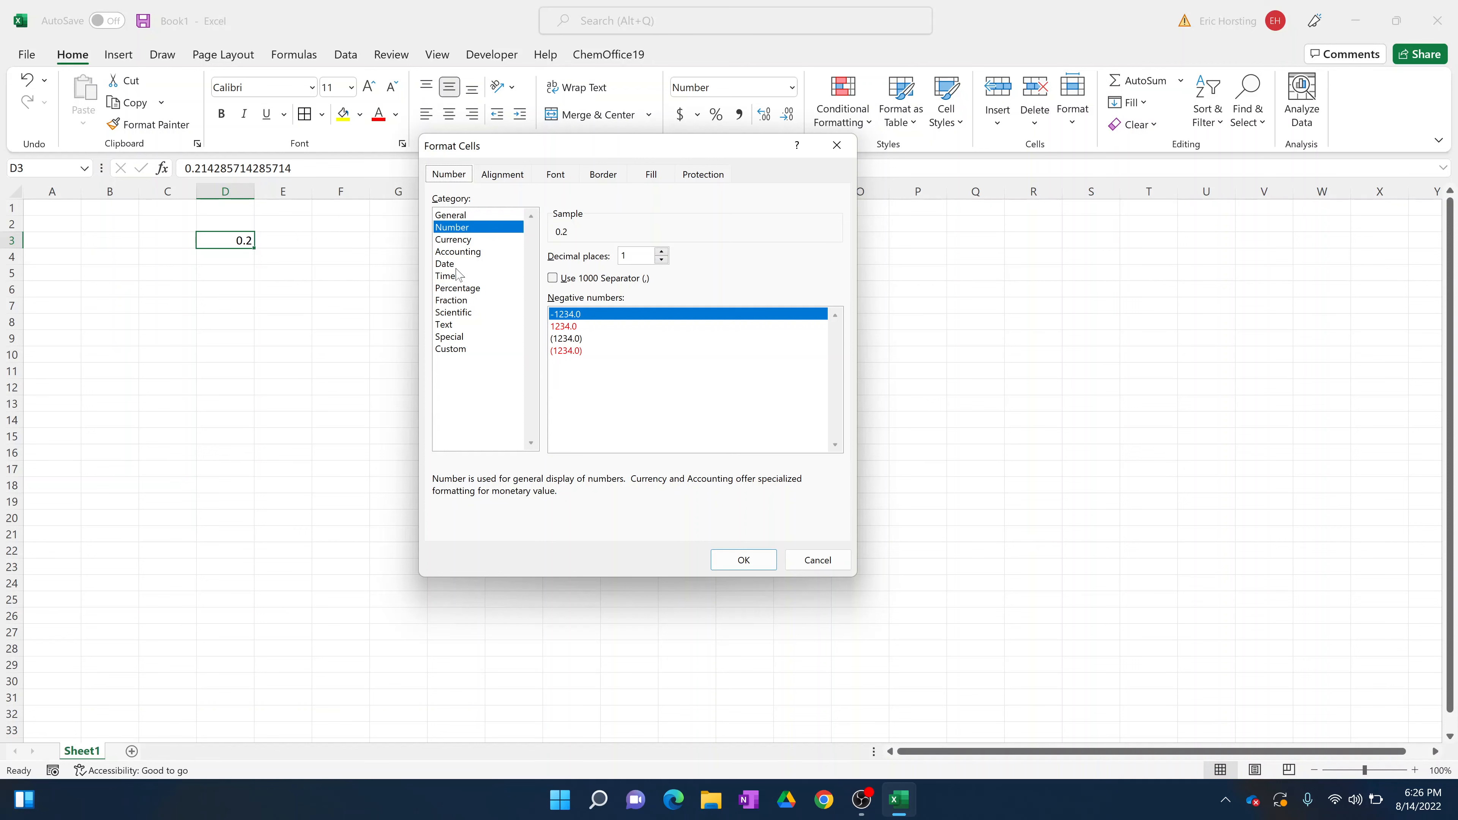
left_click(445, 264)
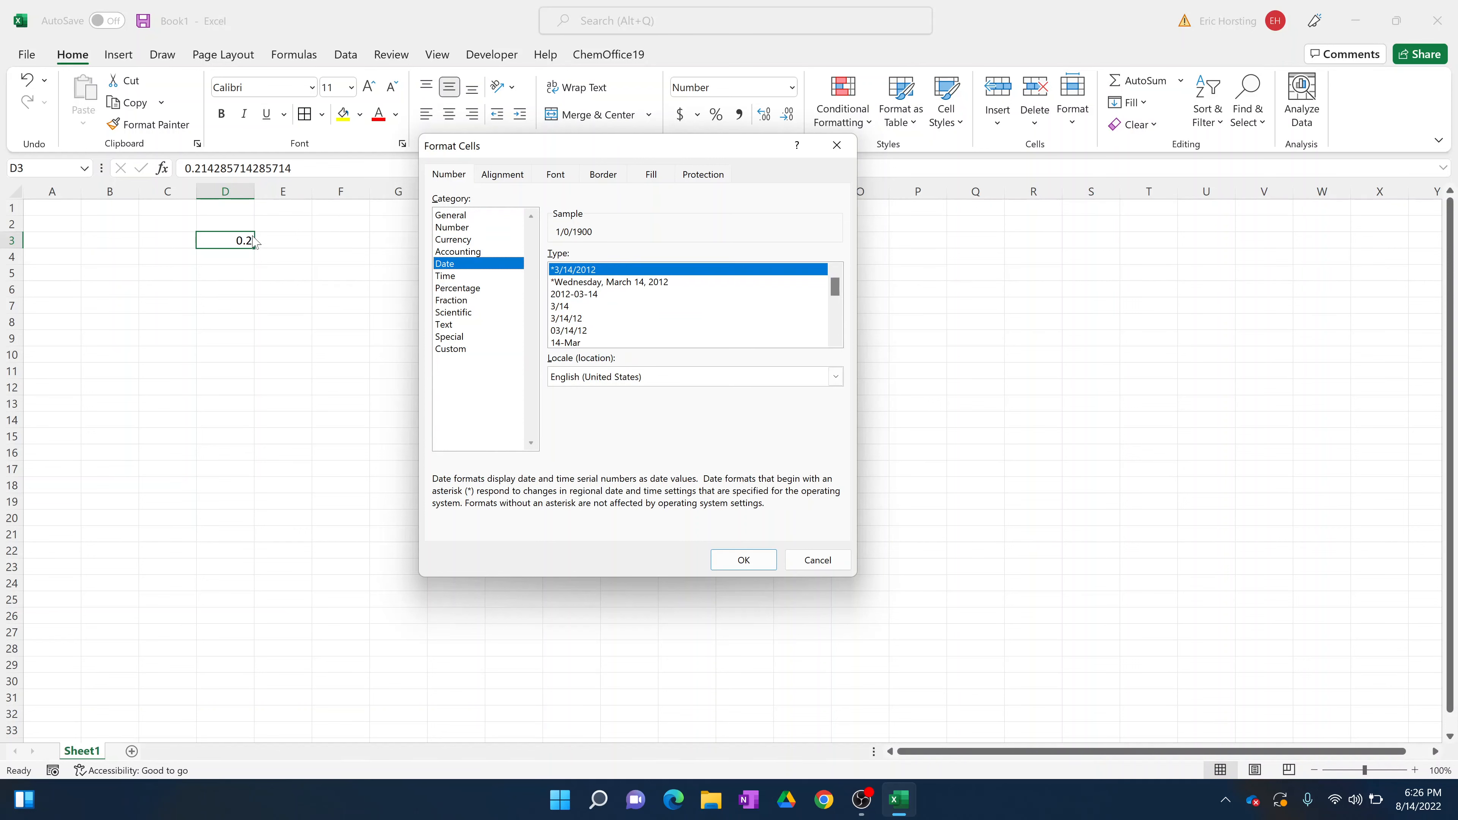
key("Escape")
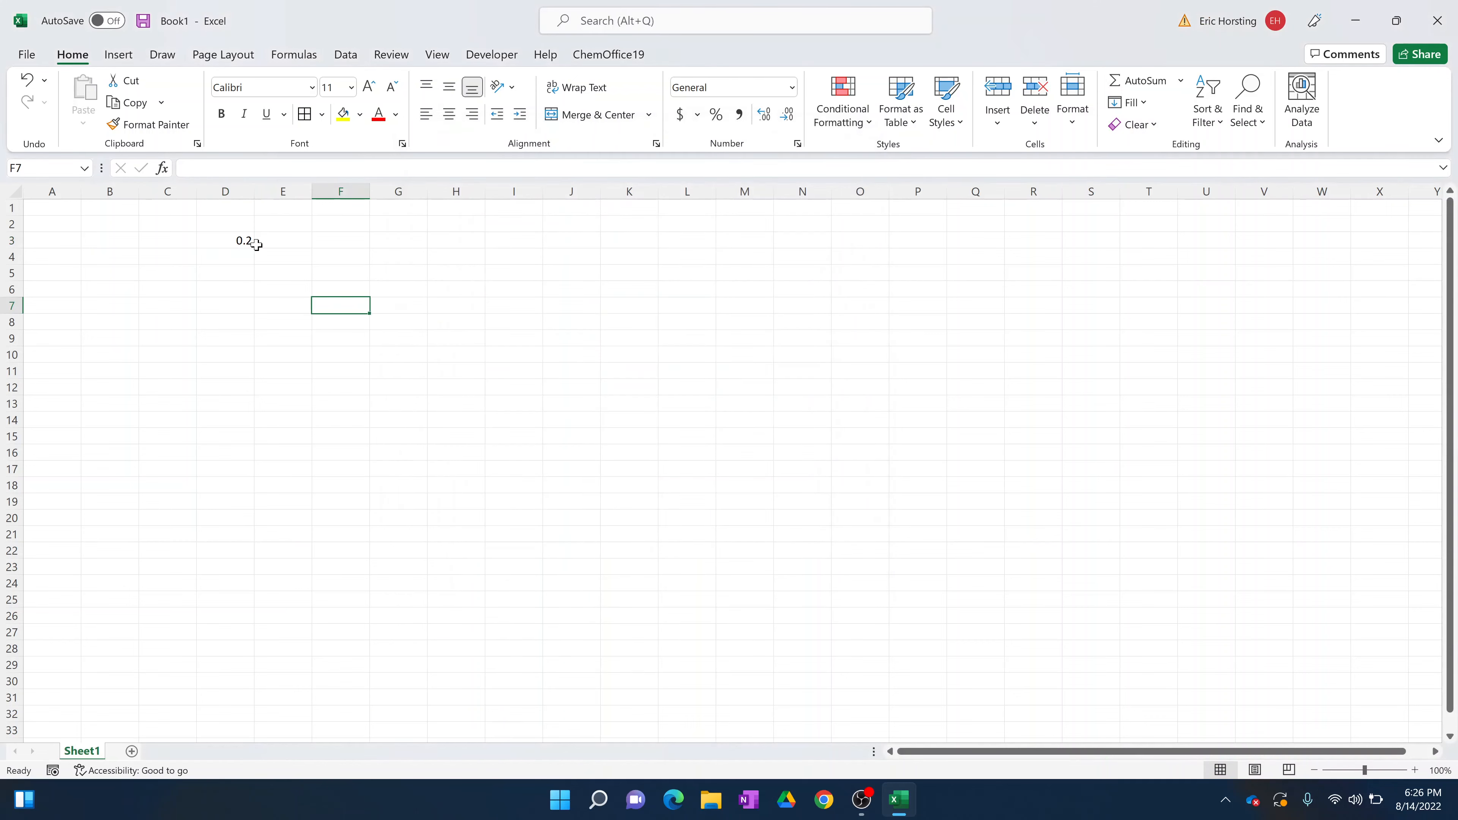
Format cell D3 with the Date category using the *3/14/2012 type.
left_click(797, 144)
left_click(480, 265)
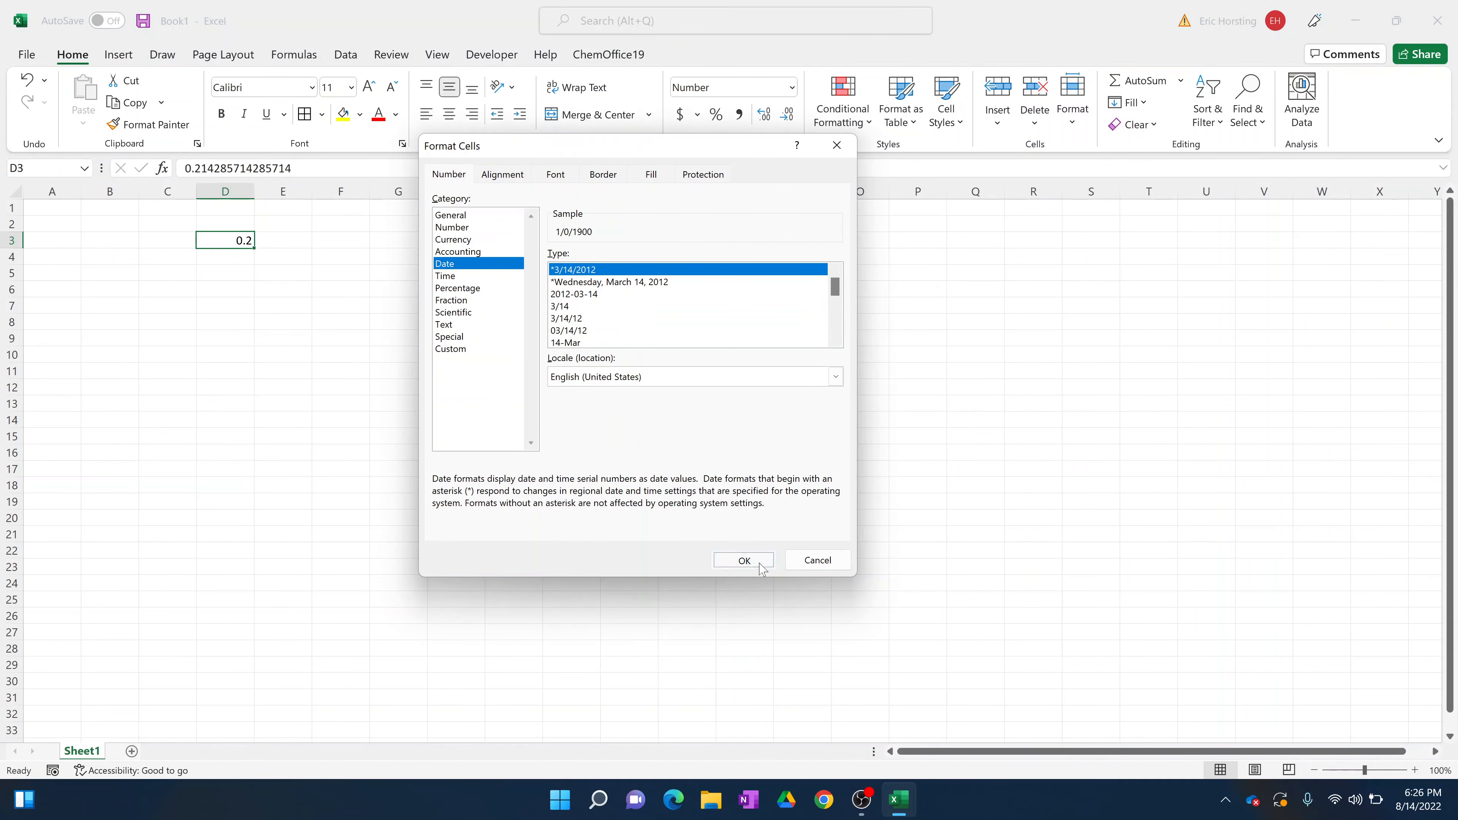
left_click(745, 560)
Replace the contents of D3 with the date 3/14/2022 and widen column D so that the full date fits.
left_click_drag(310, 168, 1, 172)
key("BackSpace")
type("5:14")
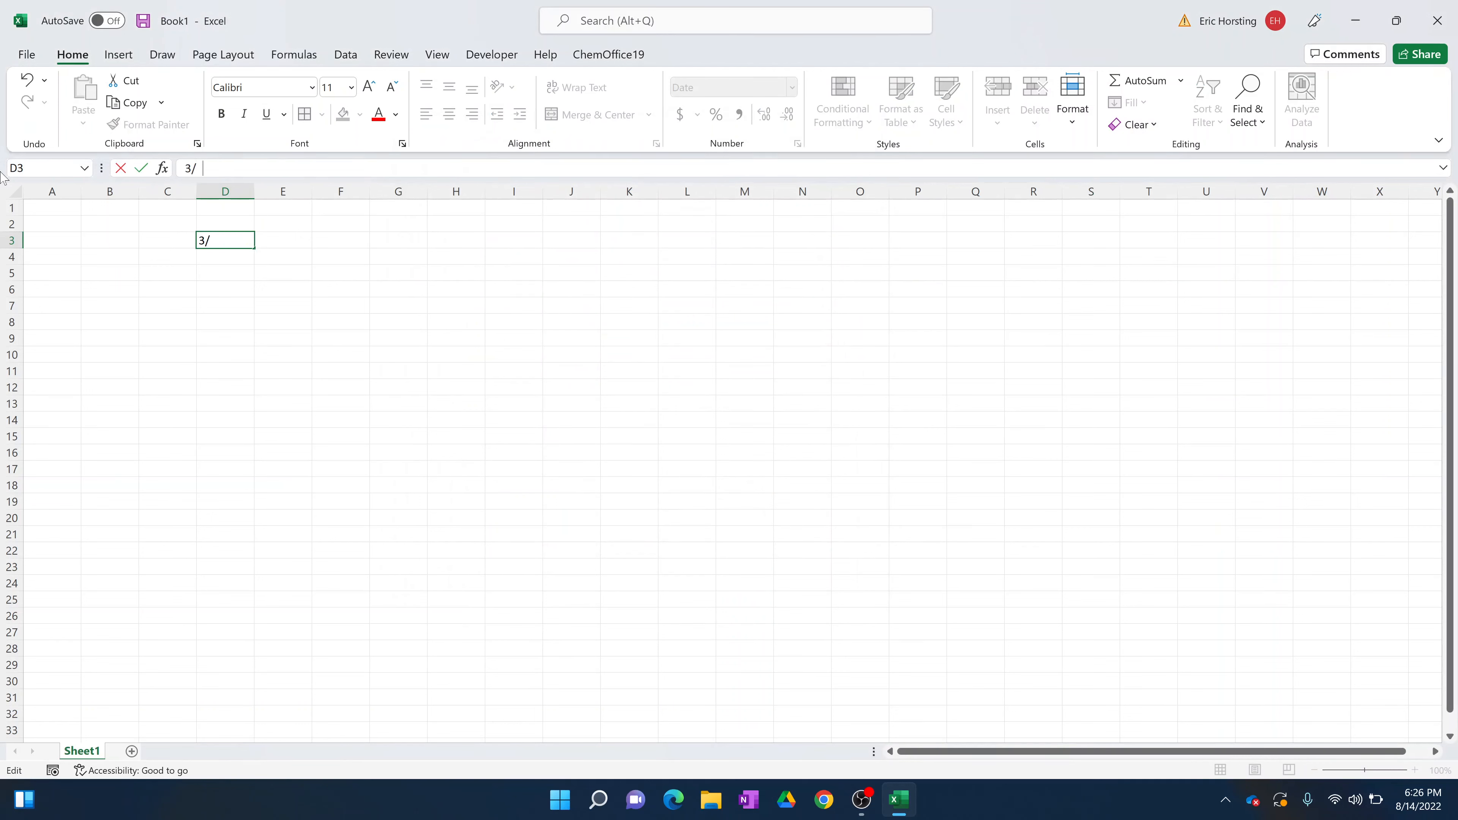
key("Return")
left_click_drag(254, 191, 288, 197)
left_click(375, 251)
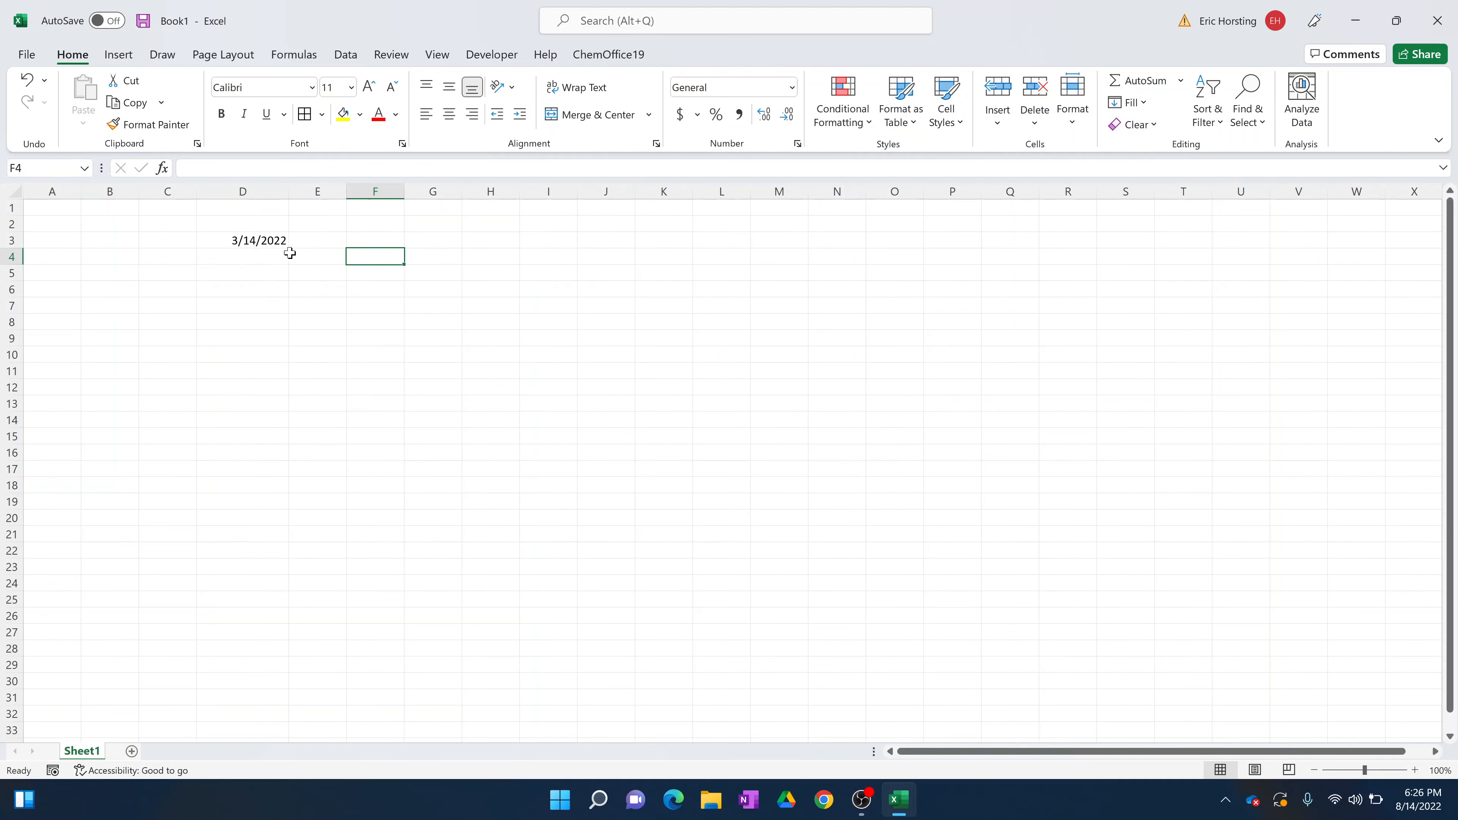
Look through the Insert, Page Layout, Formulas and Data command groups, and return to the Home commands.
left_click(261, 240)
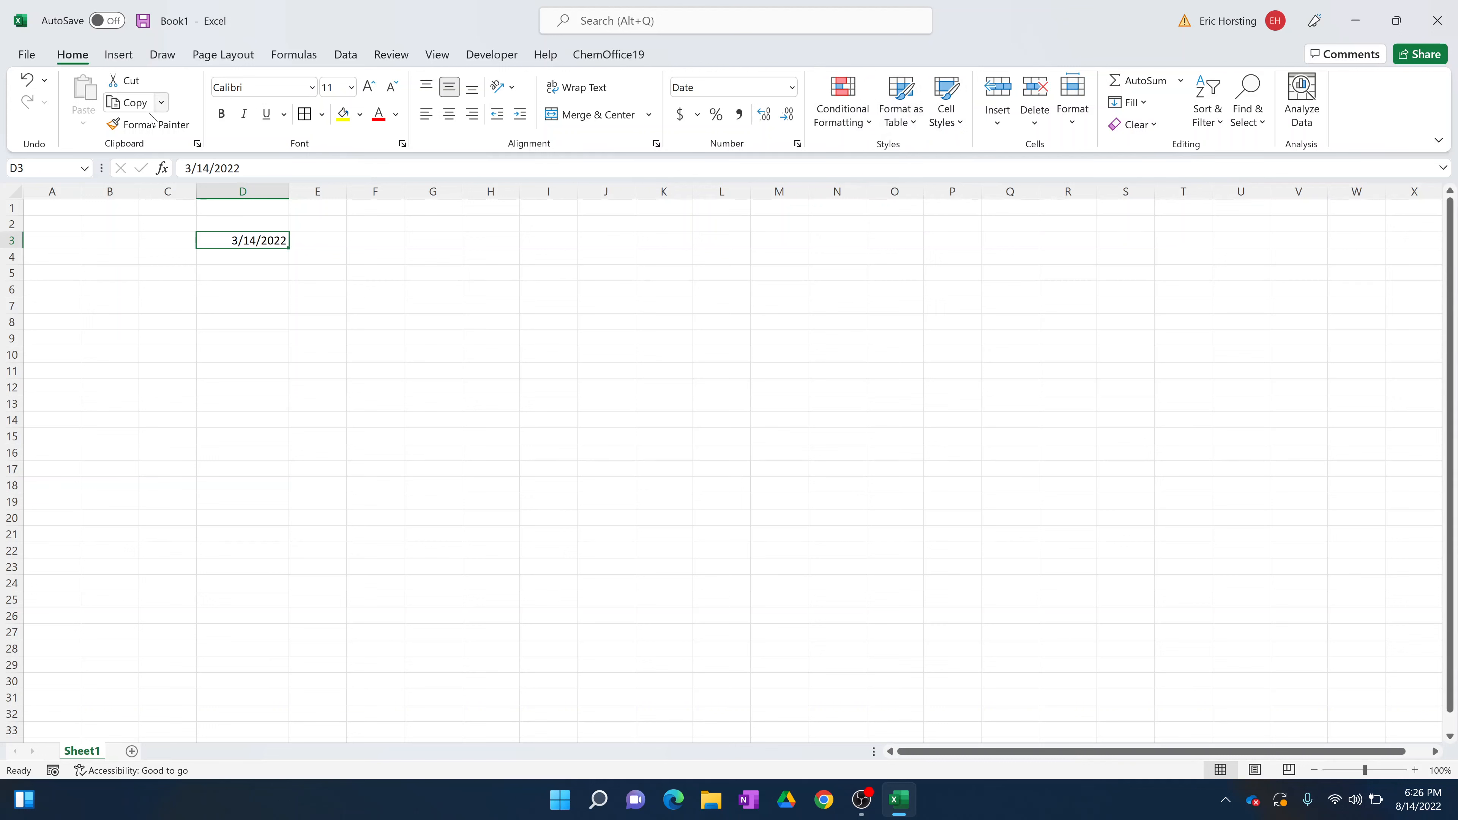
left_click(119, 55)
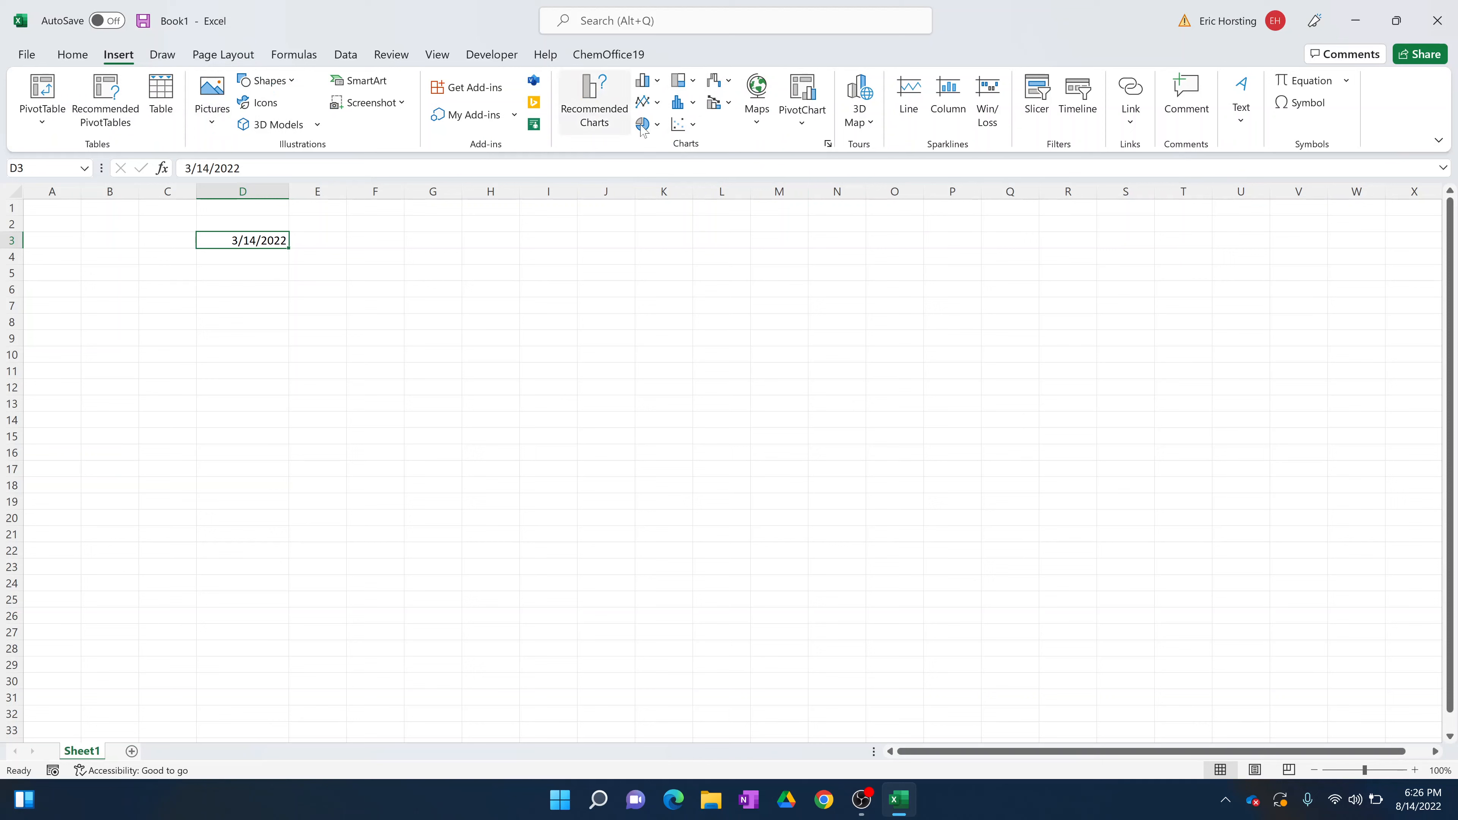
left_click(222, 57)
left_click(315, 60)
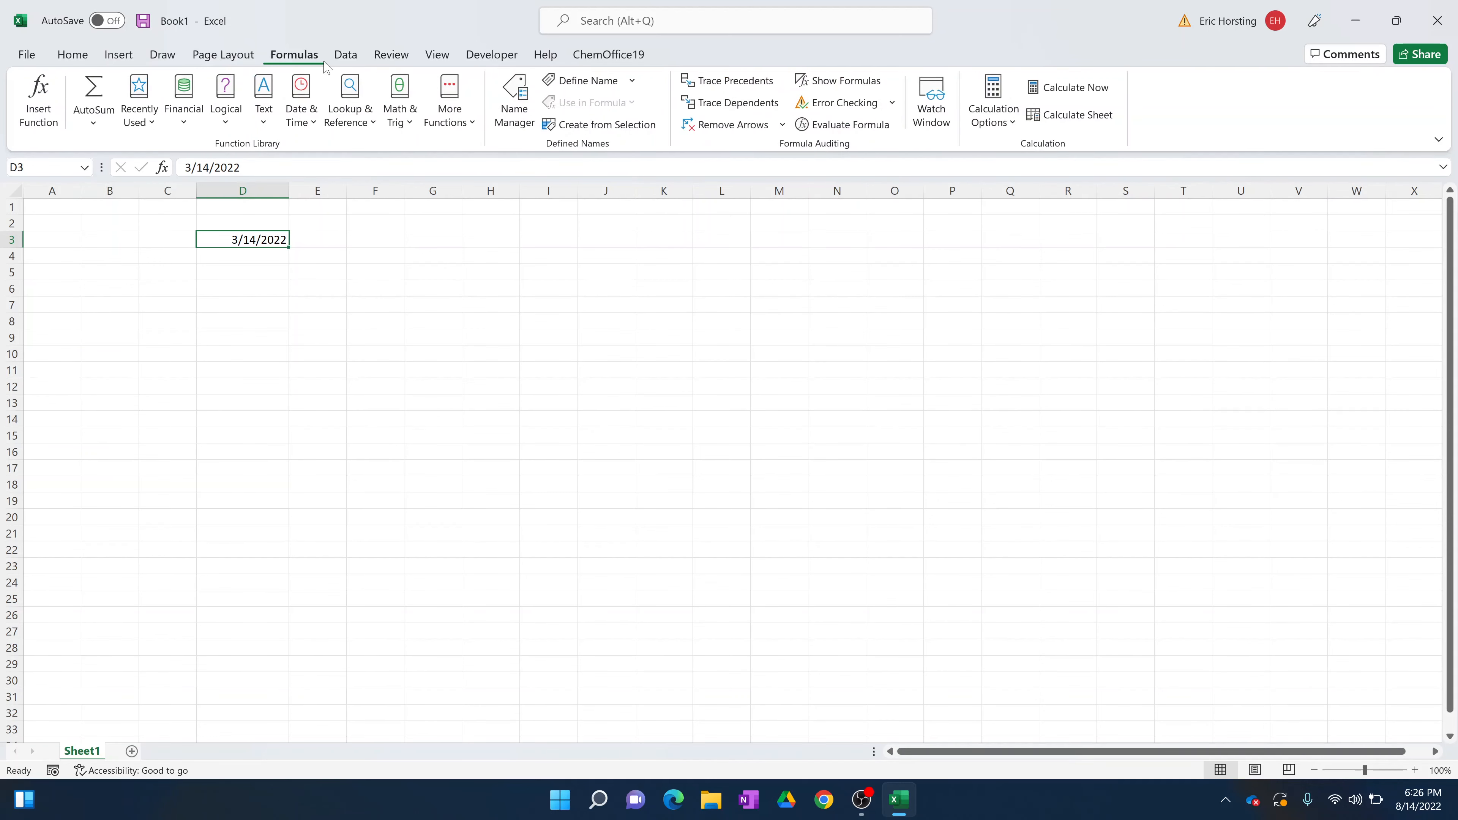
left_click(346, 62)
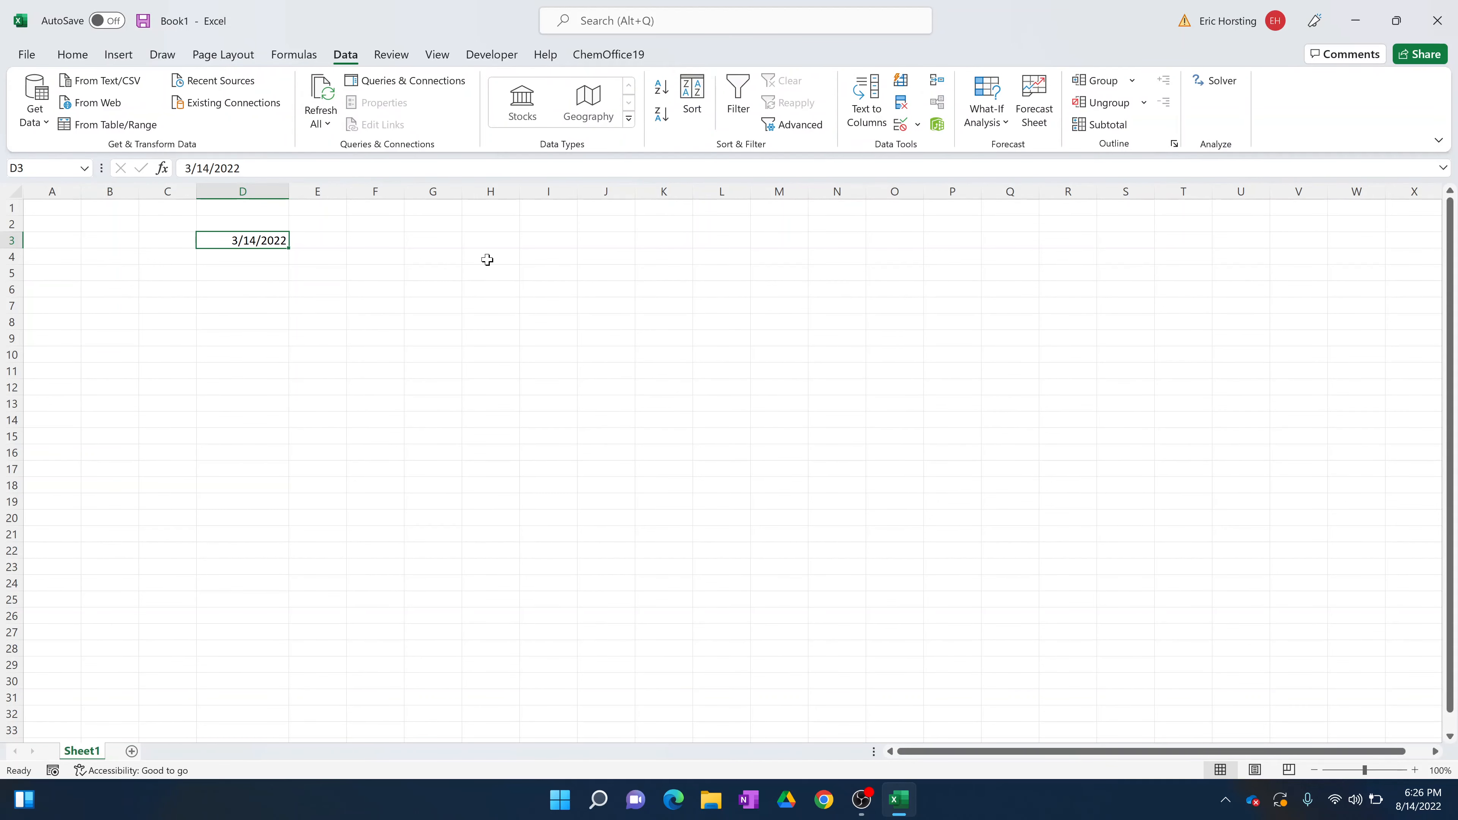
left_click(70, 59)
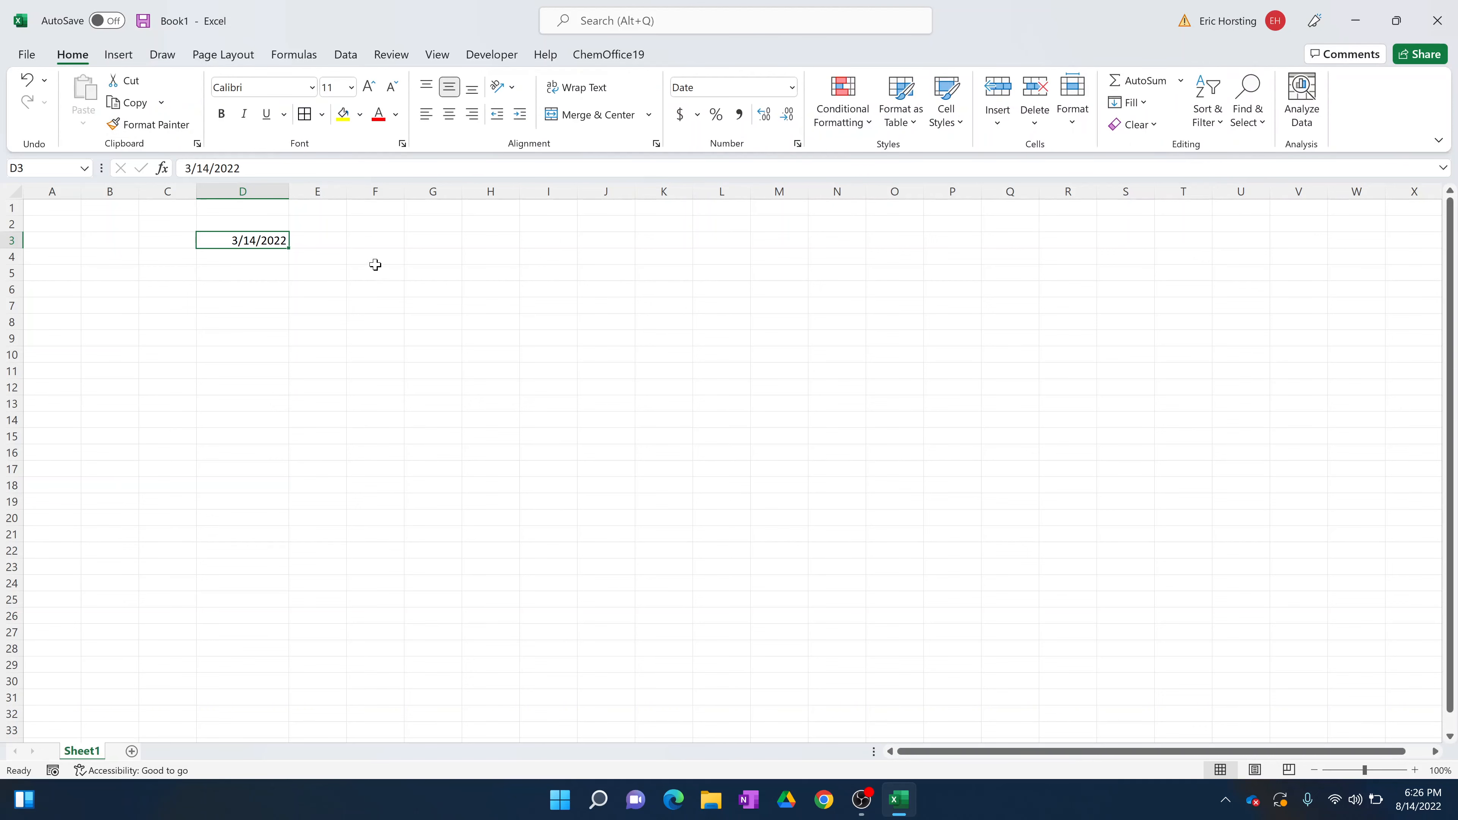
Delete the date from cell D3 and narrow column D to roughly the width of its neighbouring columns.
key("Delete")
left_click(376, 265)
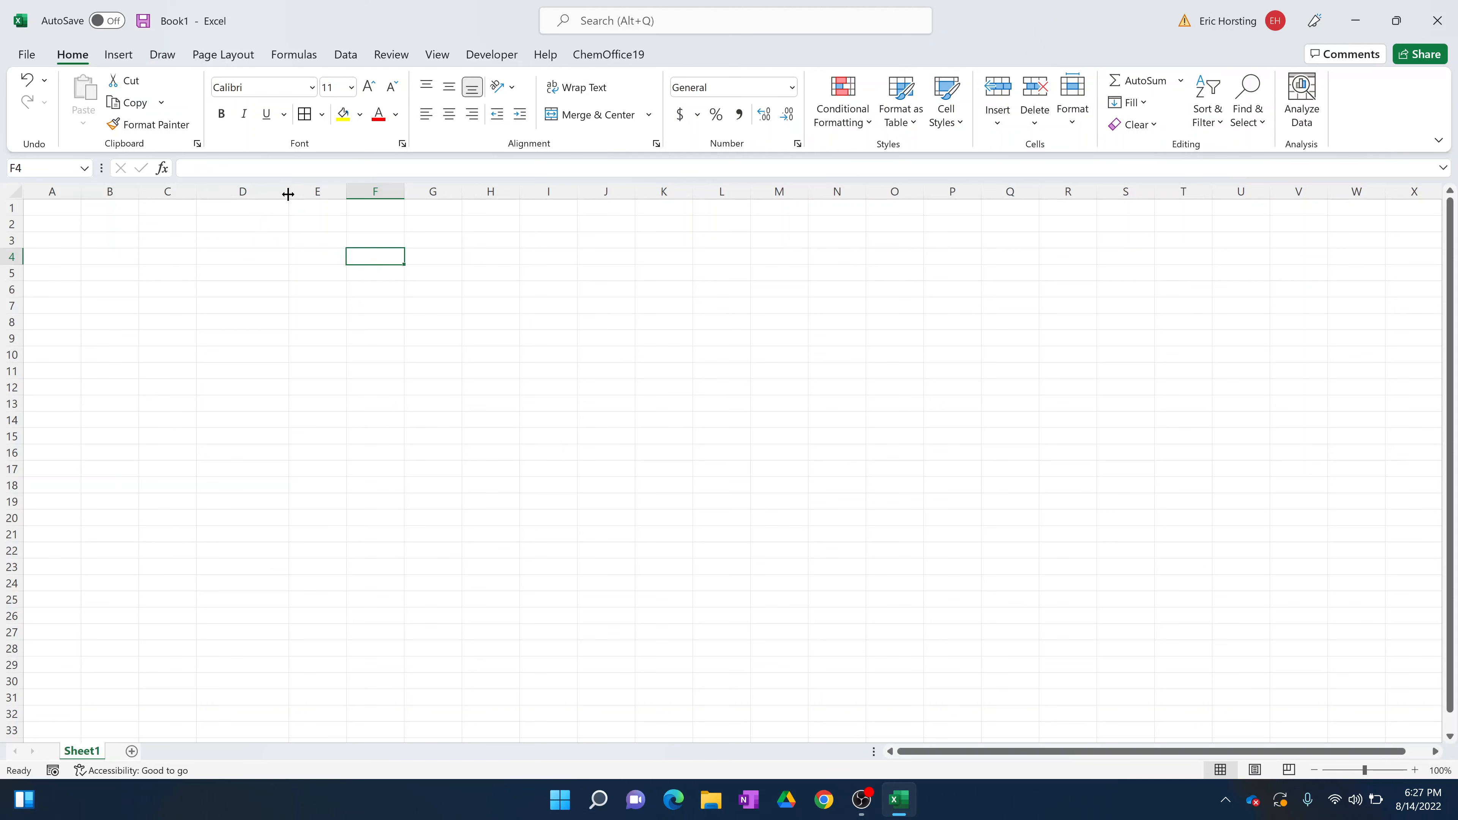
left_click_drag(287, 193, 259, 204)
left_click(372, 314)
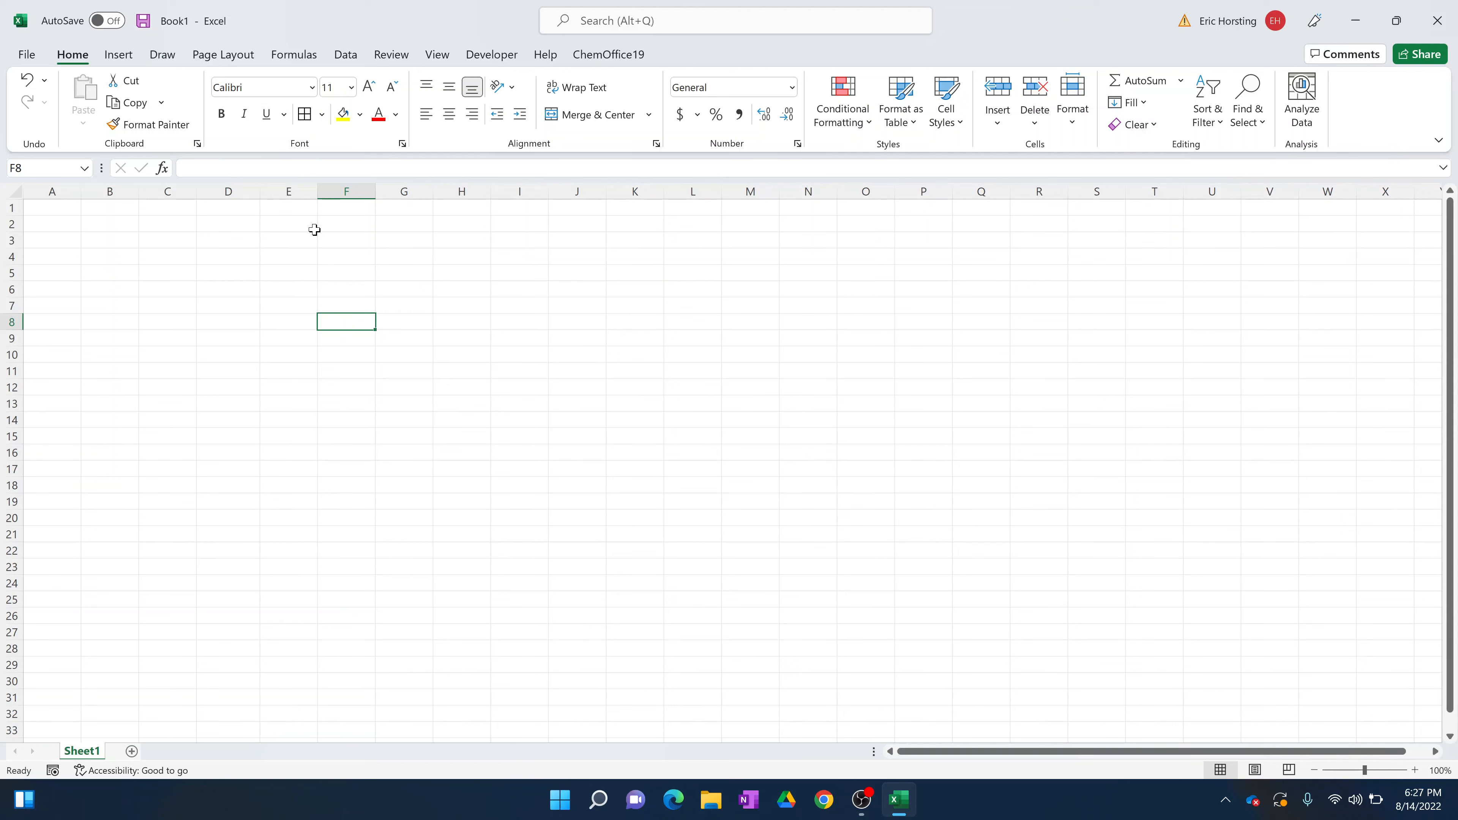
left_click(235, 259)
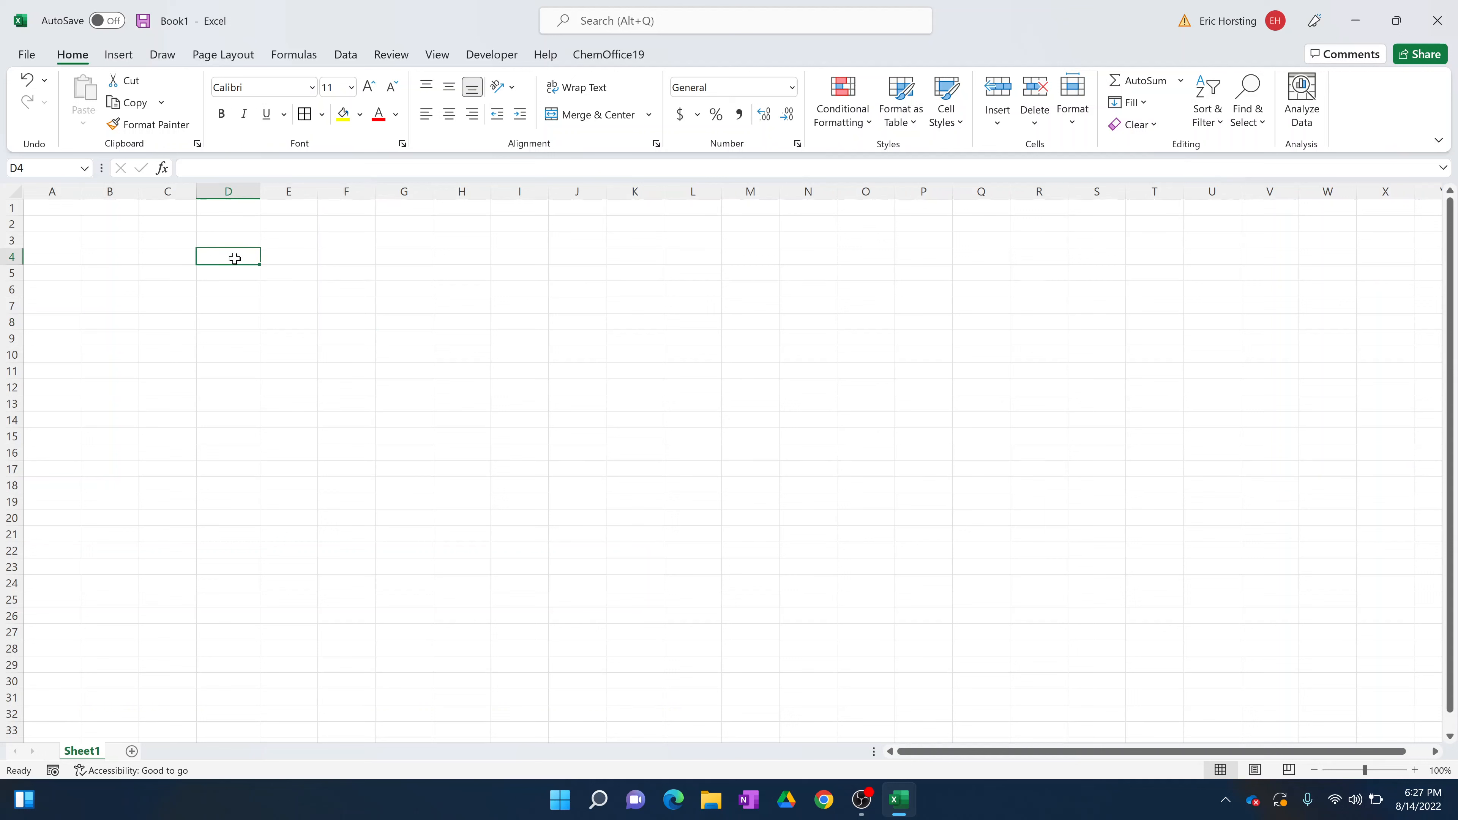
Enter 2016 in cell D4 and fill it down to D9 as a series of consecutive years.
type("2016")
key("Return")
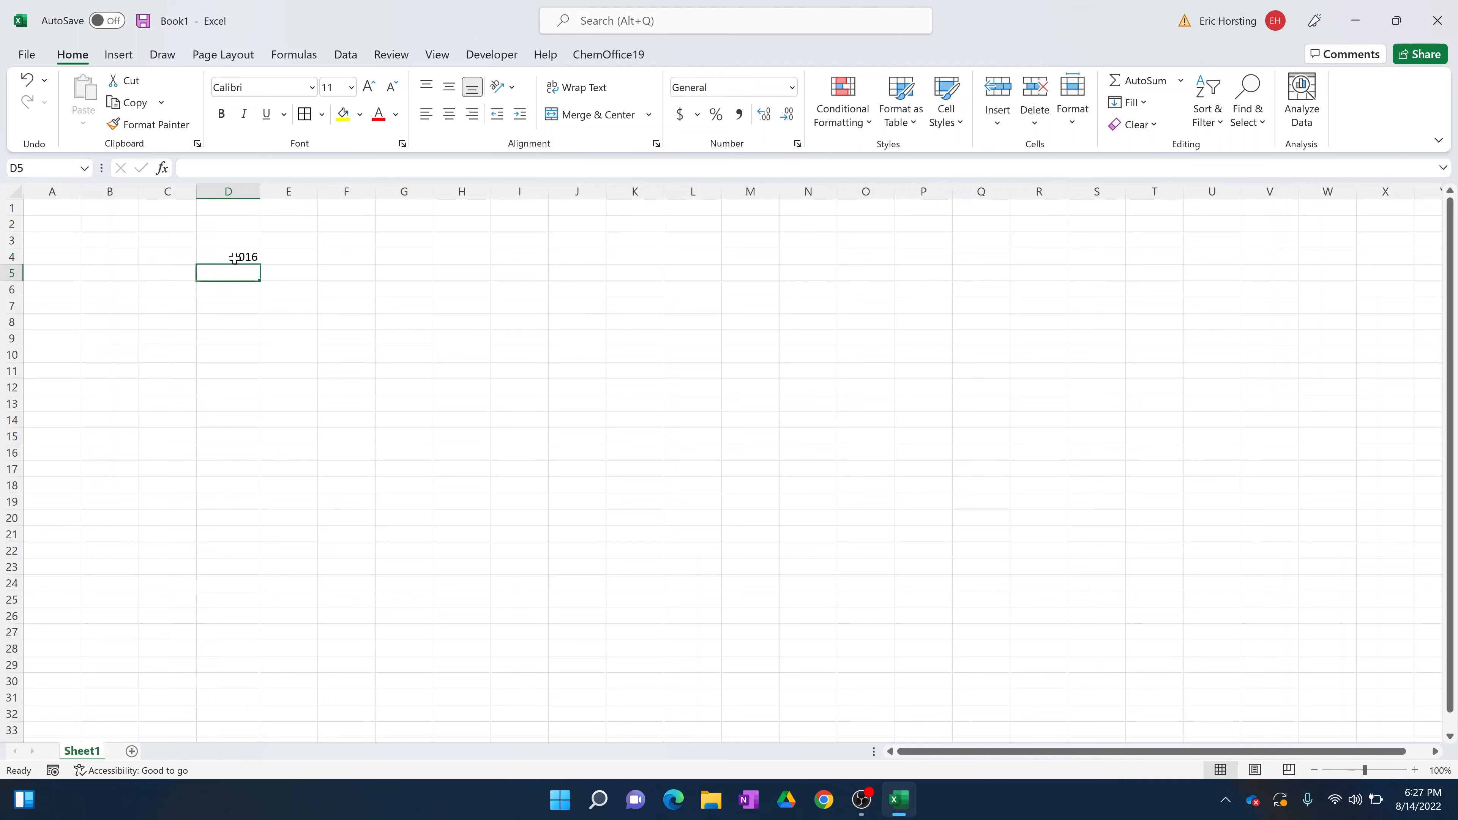
left_click(234, 259)
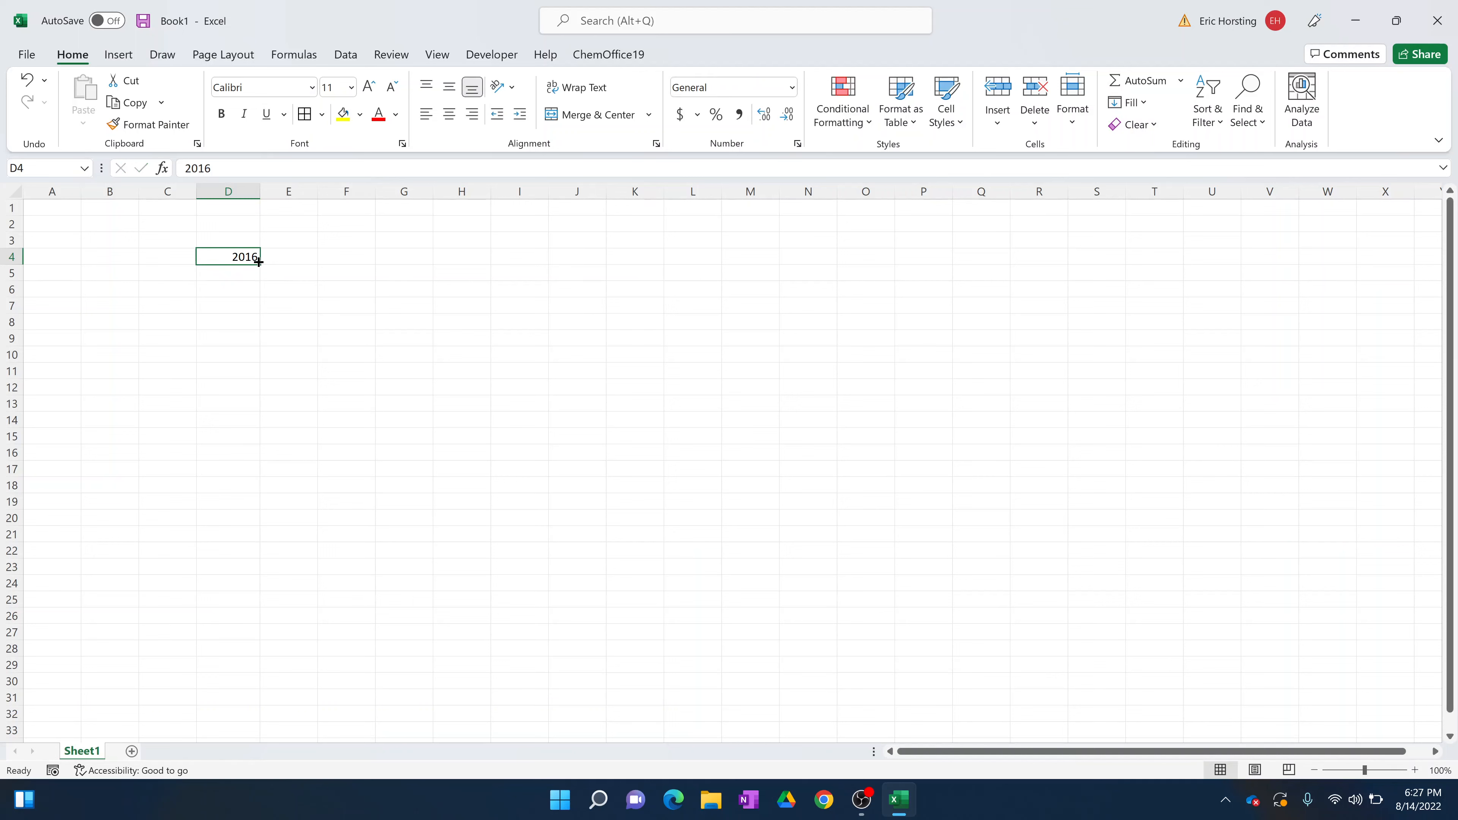
left_click_drag(260, 265, 262, 347)
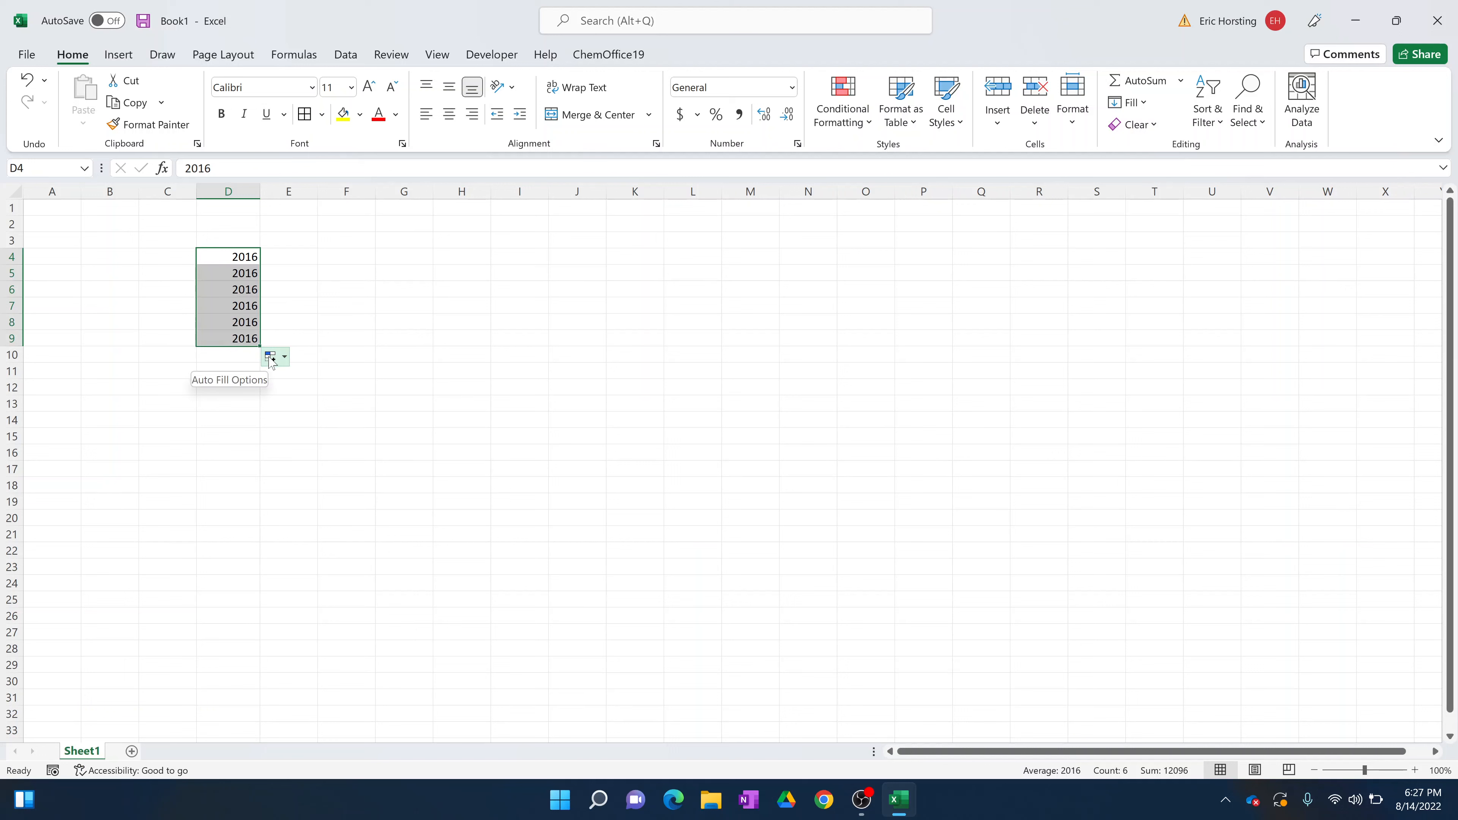
left_click(270, 362)
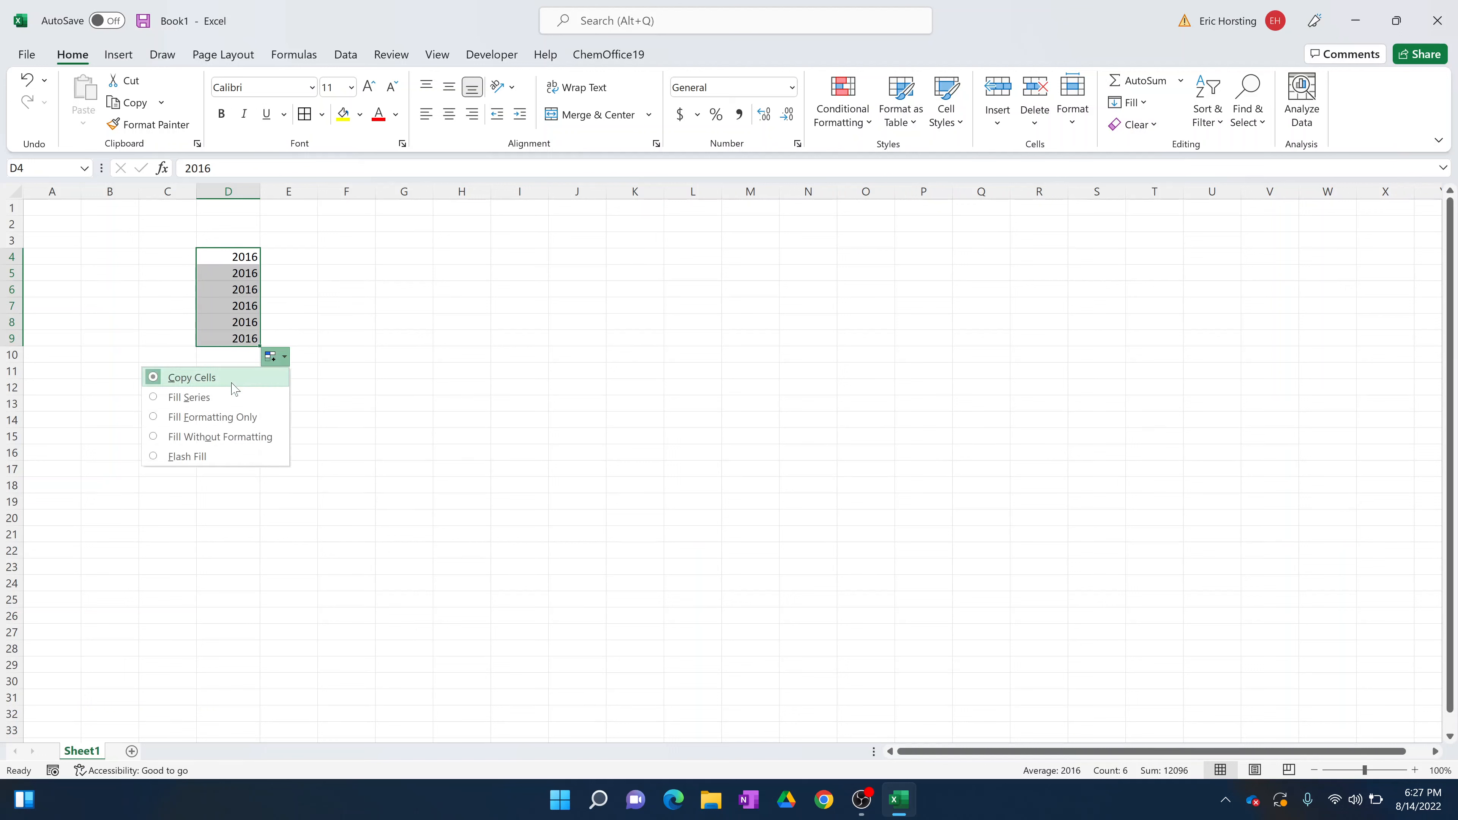
left_click(221, 398)
left_click(280, 401)
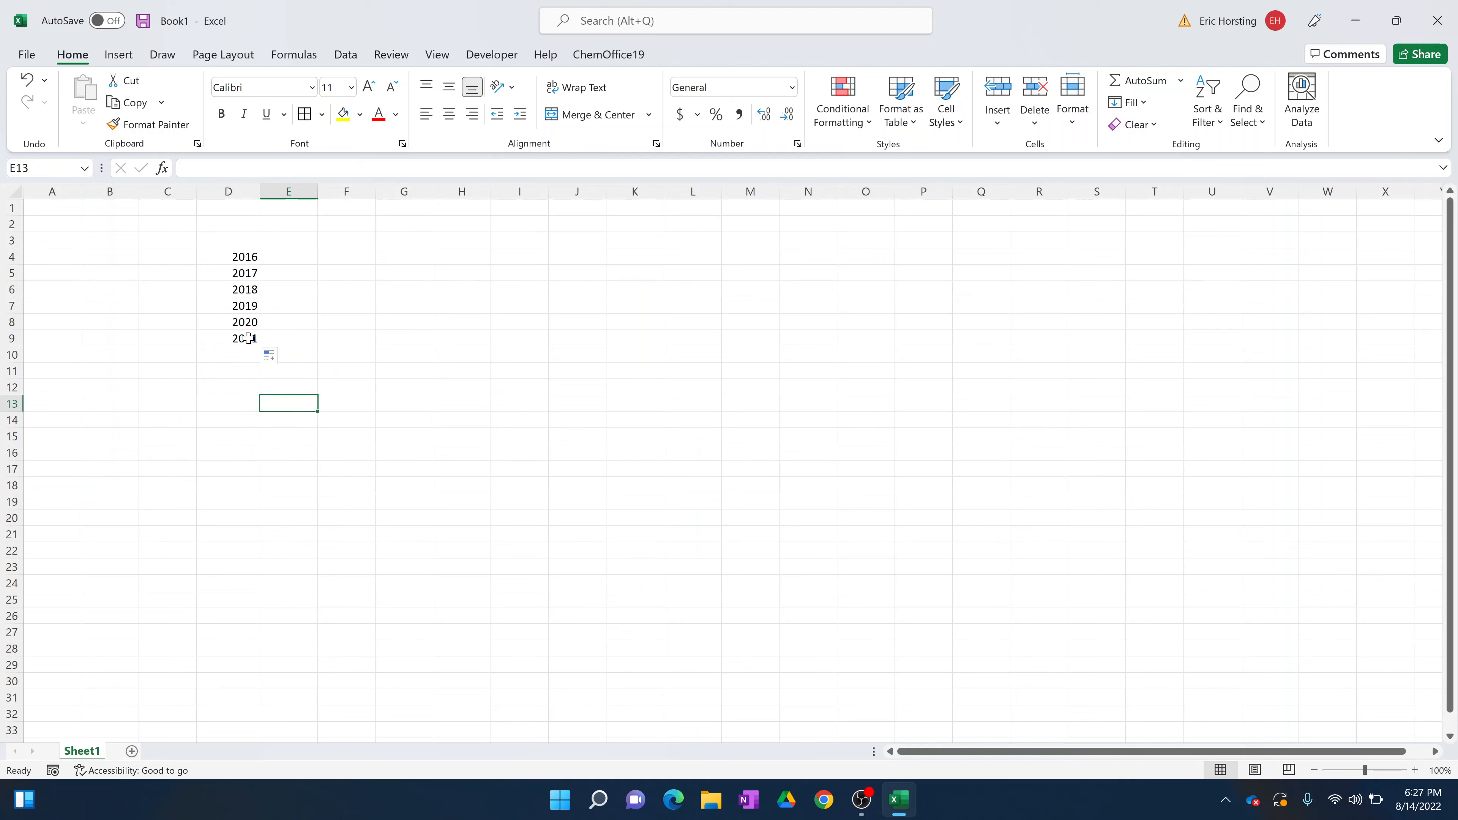
Extend the year series from D9 to D10 with Fill Series so that it ends at 2022.
left_click(256, 342)
left_click_drag(257, 346, 261, 359)
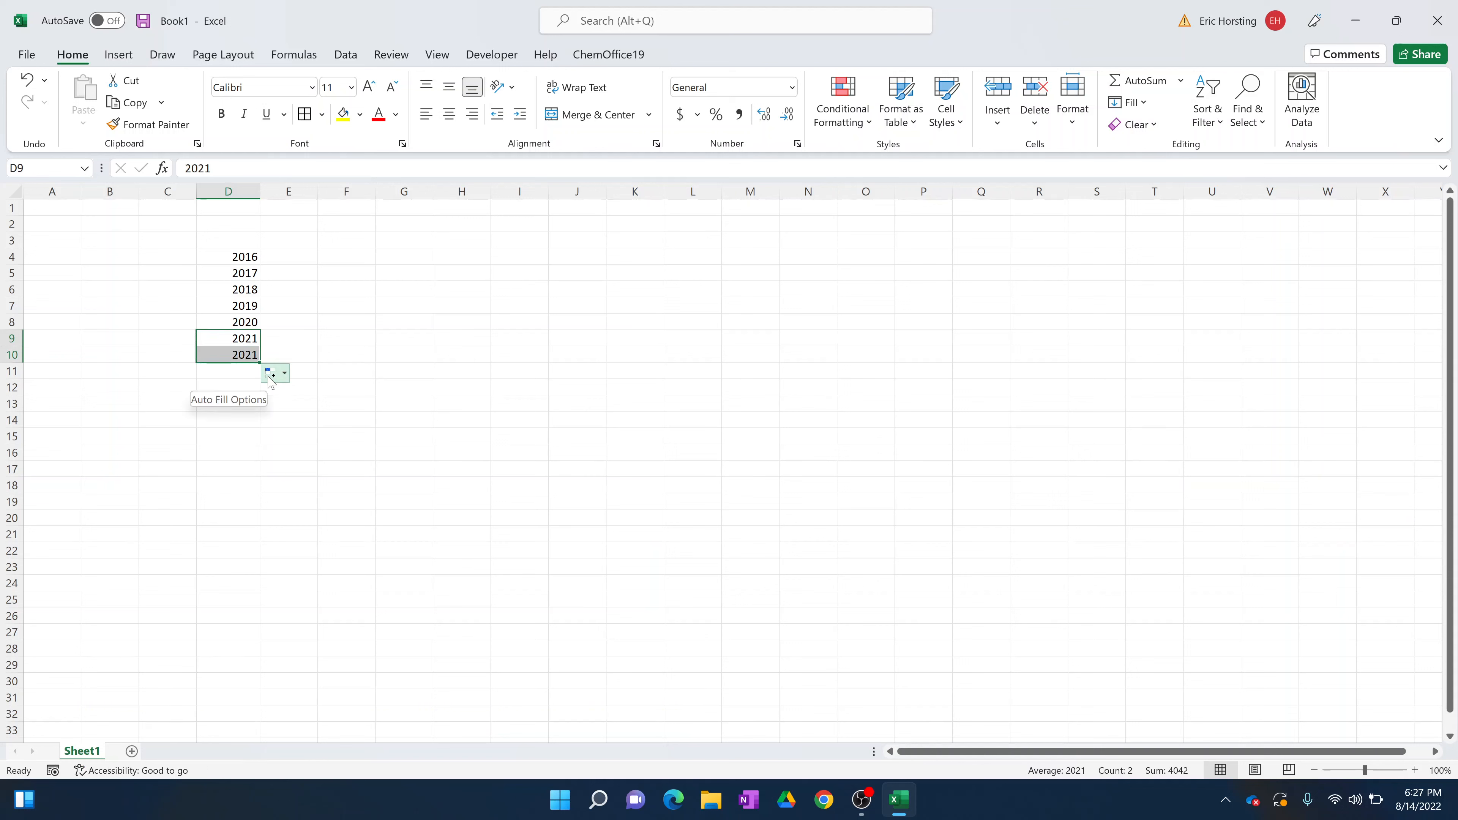
left_click(270, 373)
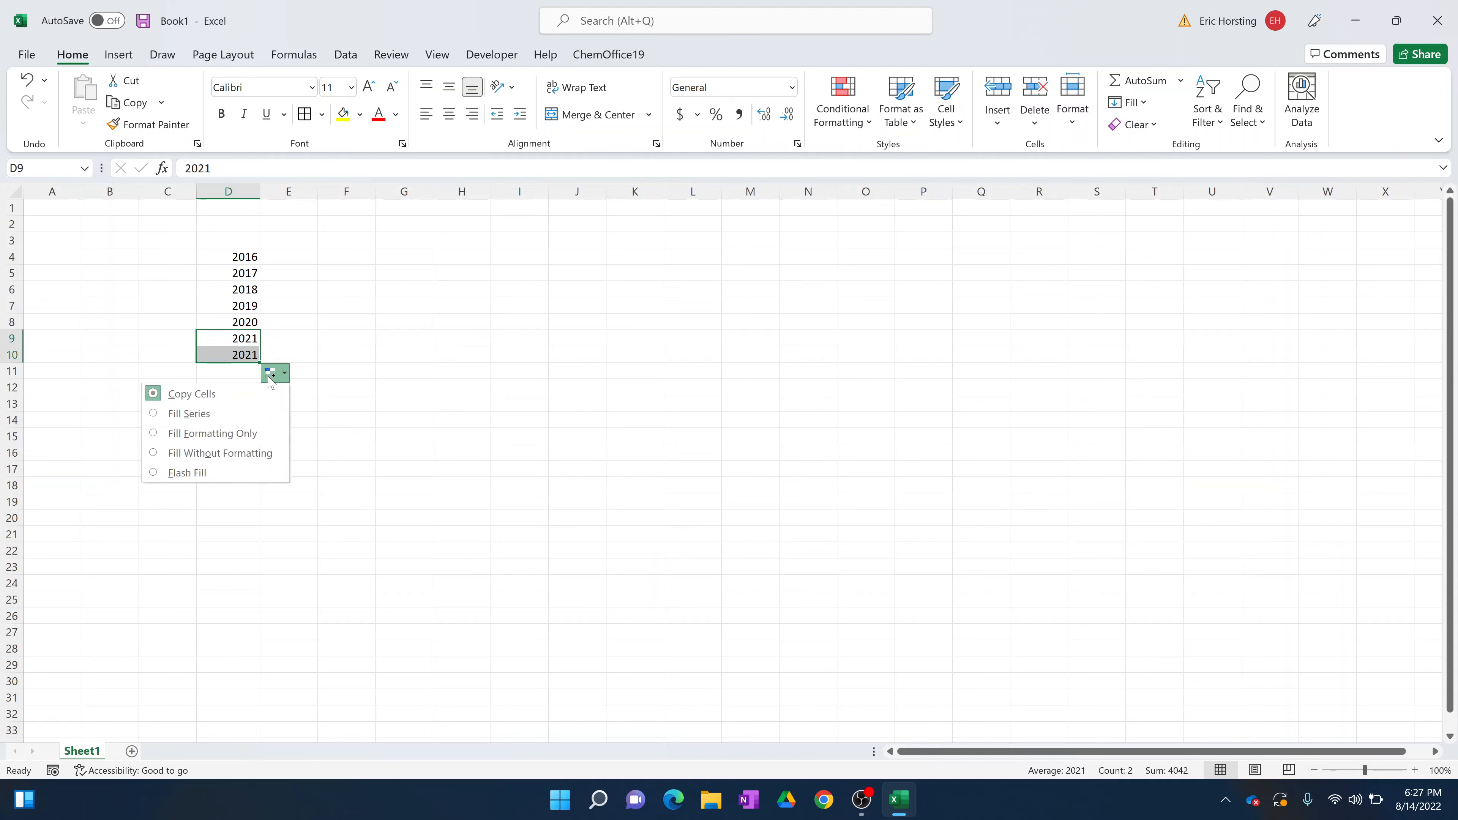
left_click(202, 418)
left_click(273, 422)
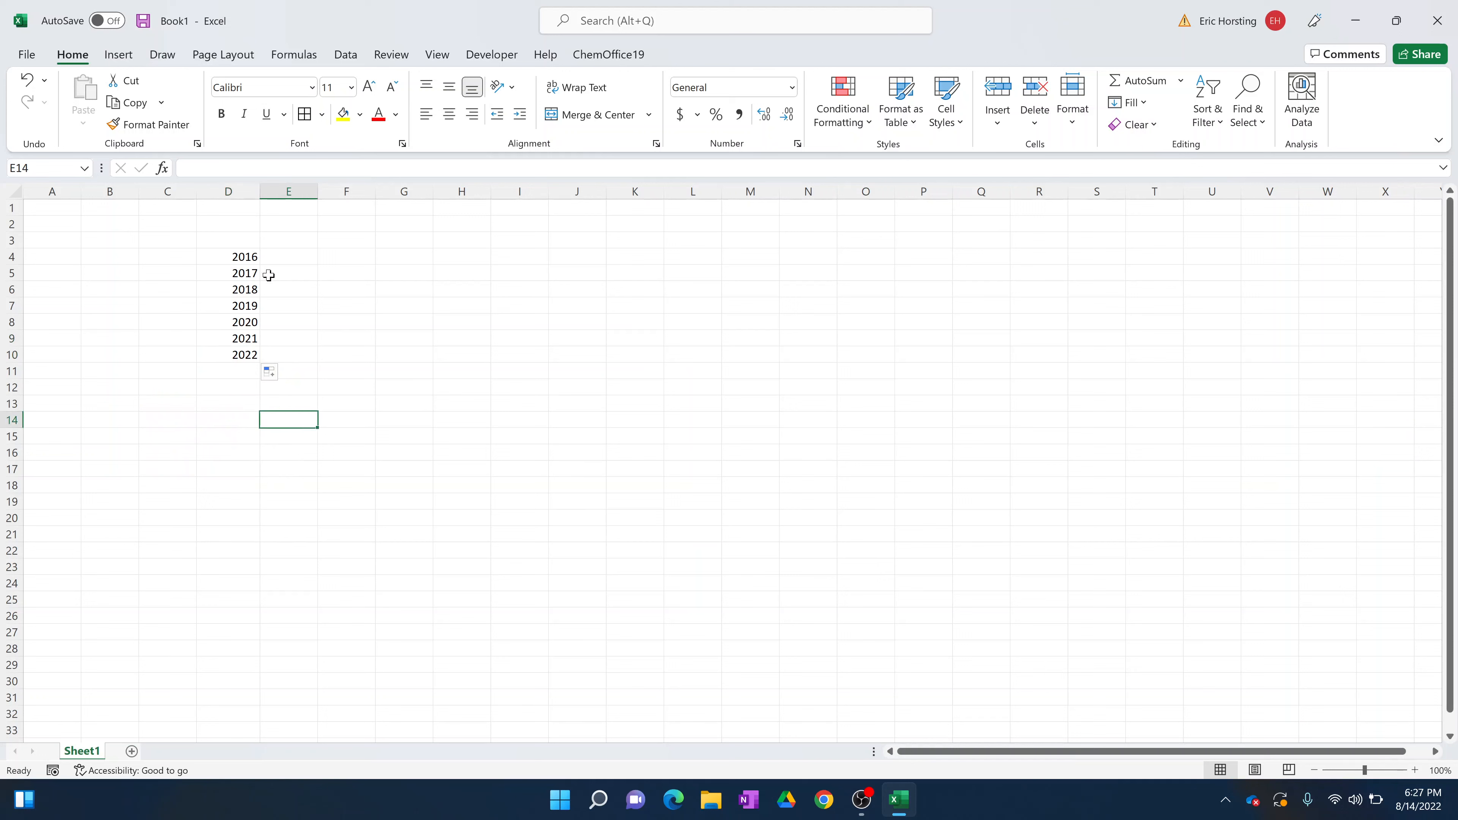
Enter the column headings Year in D3 and Profits in E3.
left_click_drag(240, 256, 246, 322)
left_click(233, 239)
type("Year")
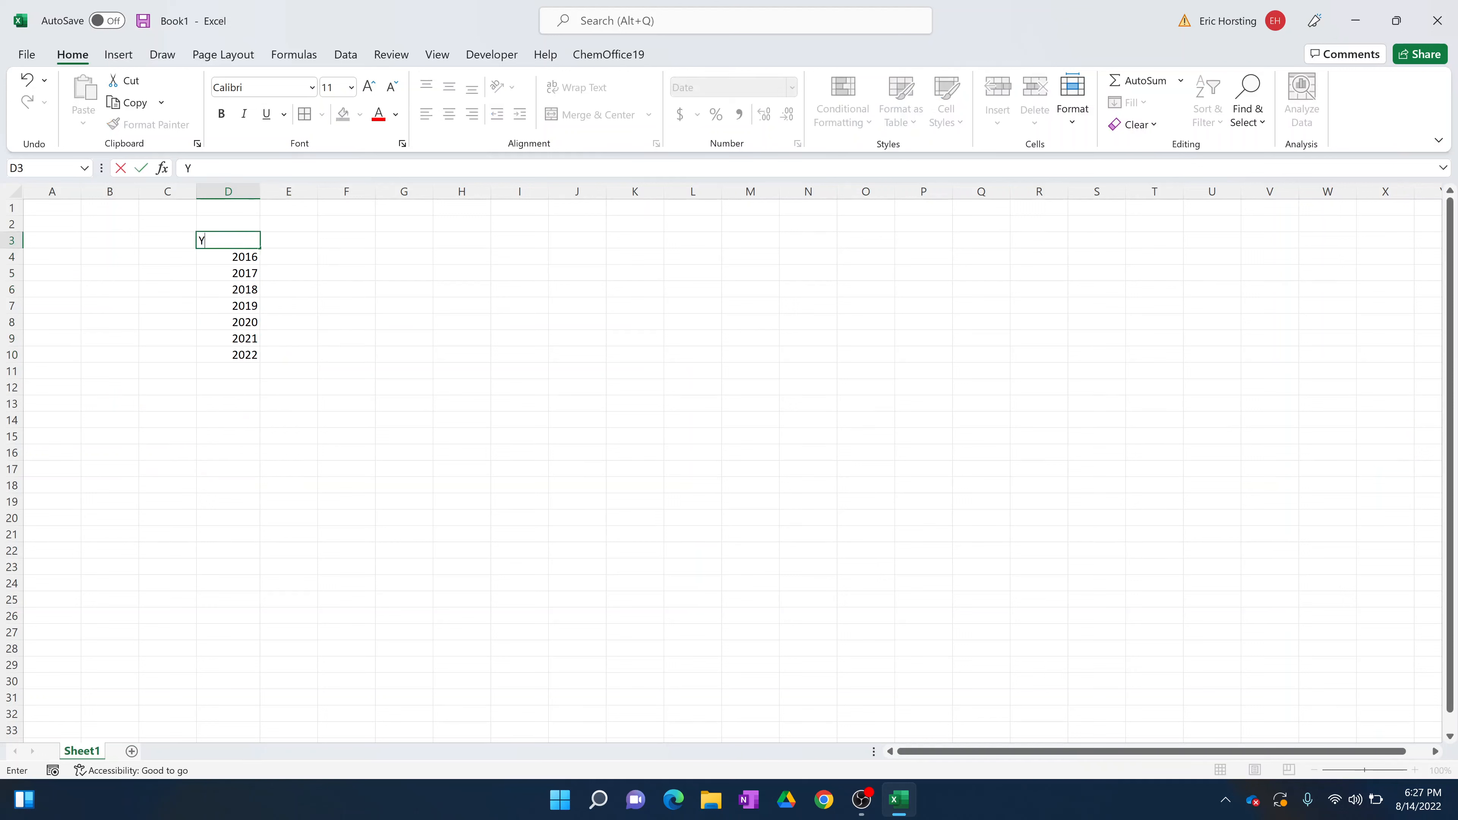
left_click(373, 345)
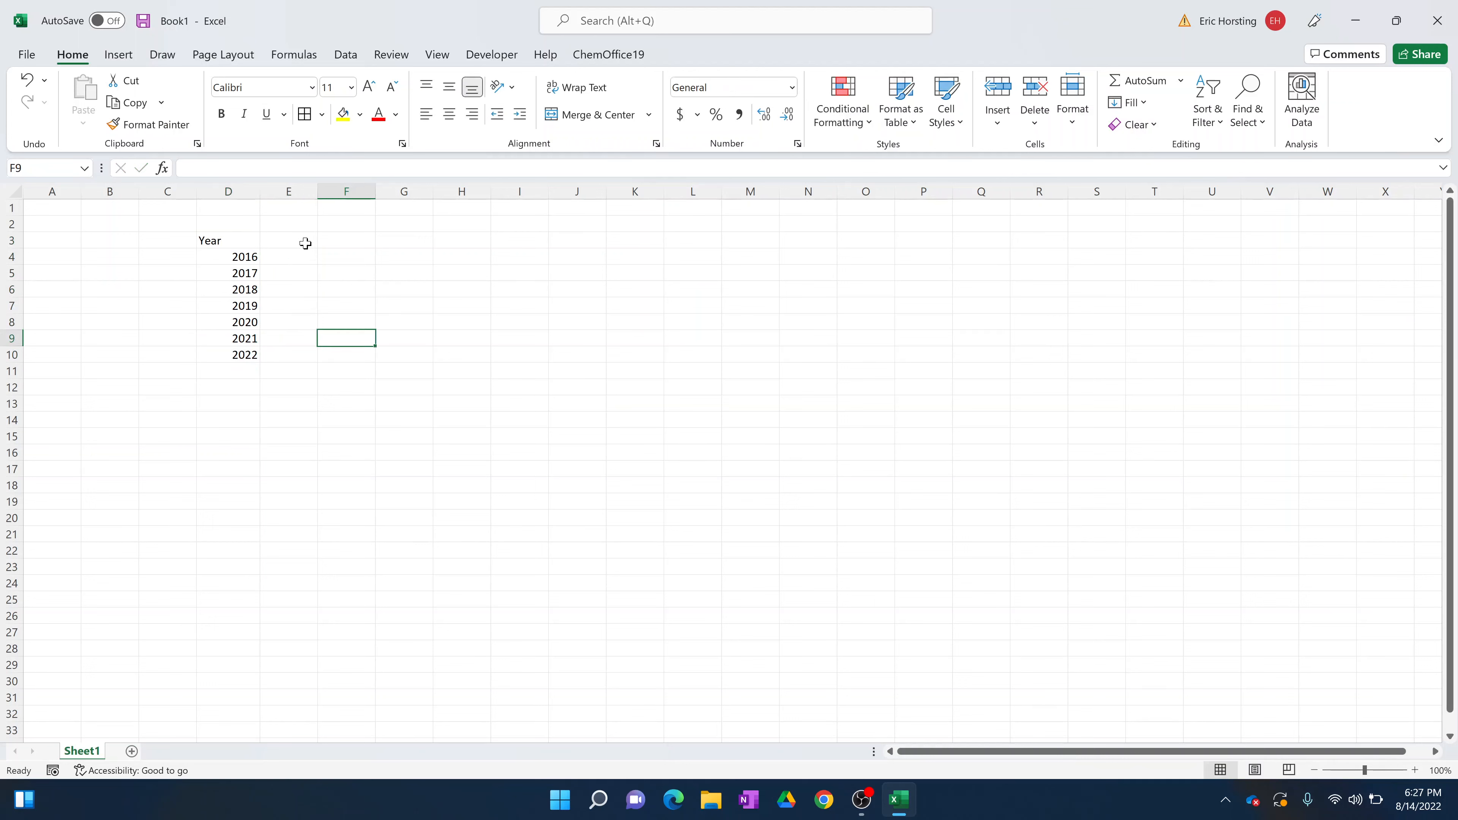
left_click(303, 242)
type("Profits")
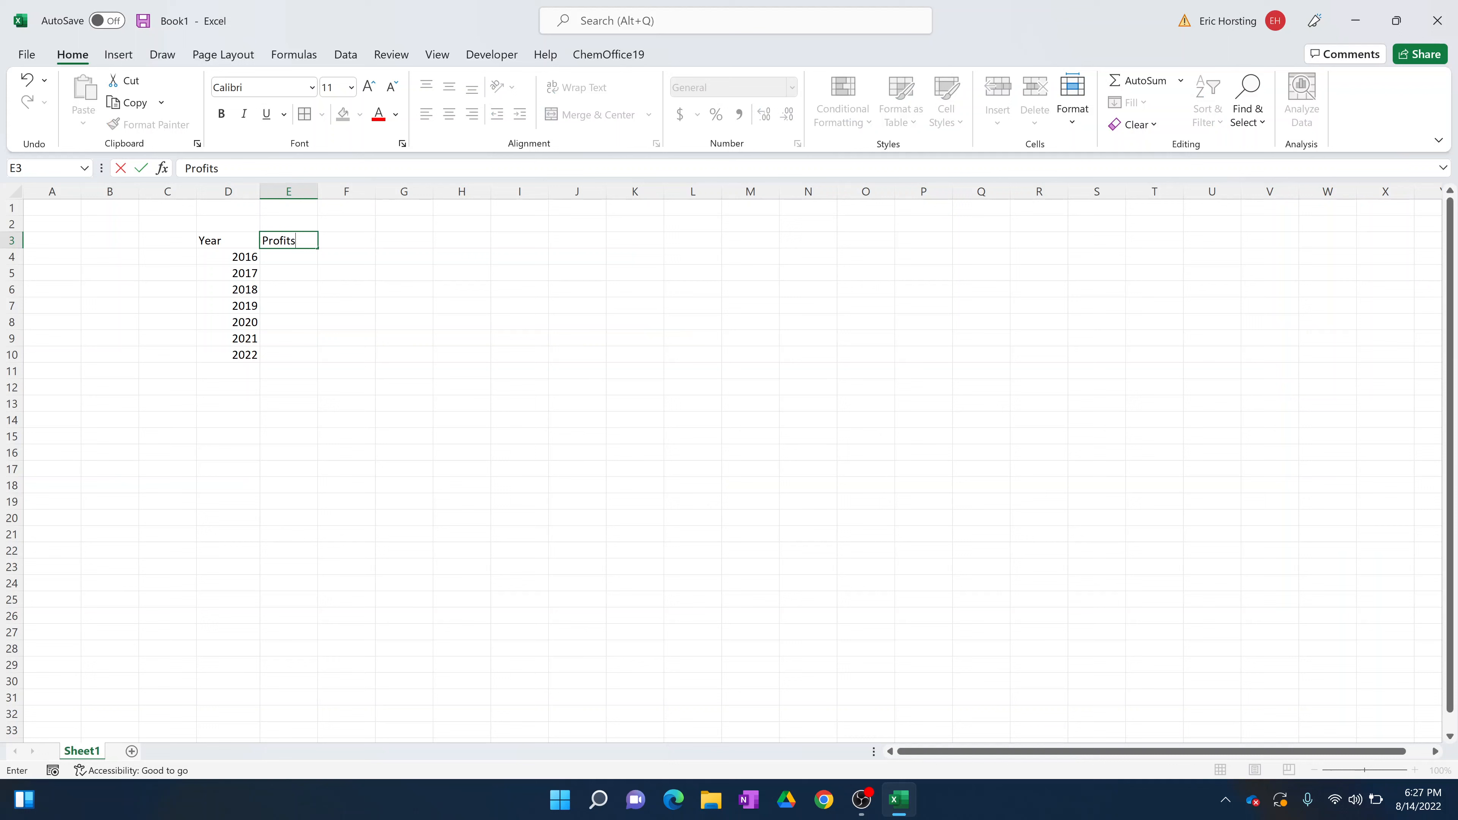
key("Return")
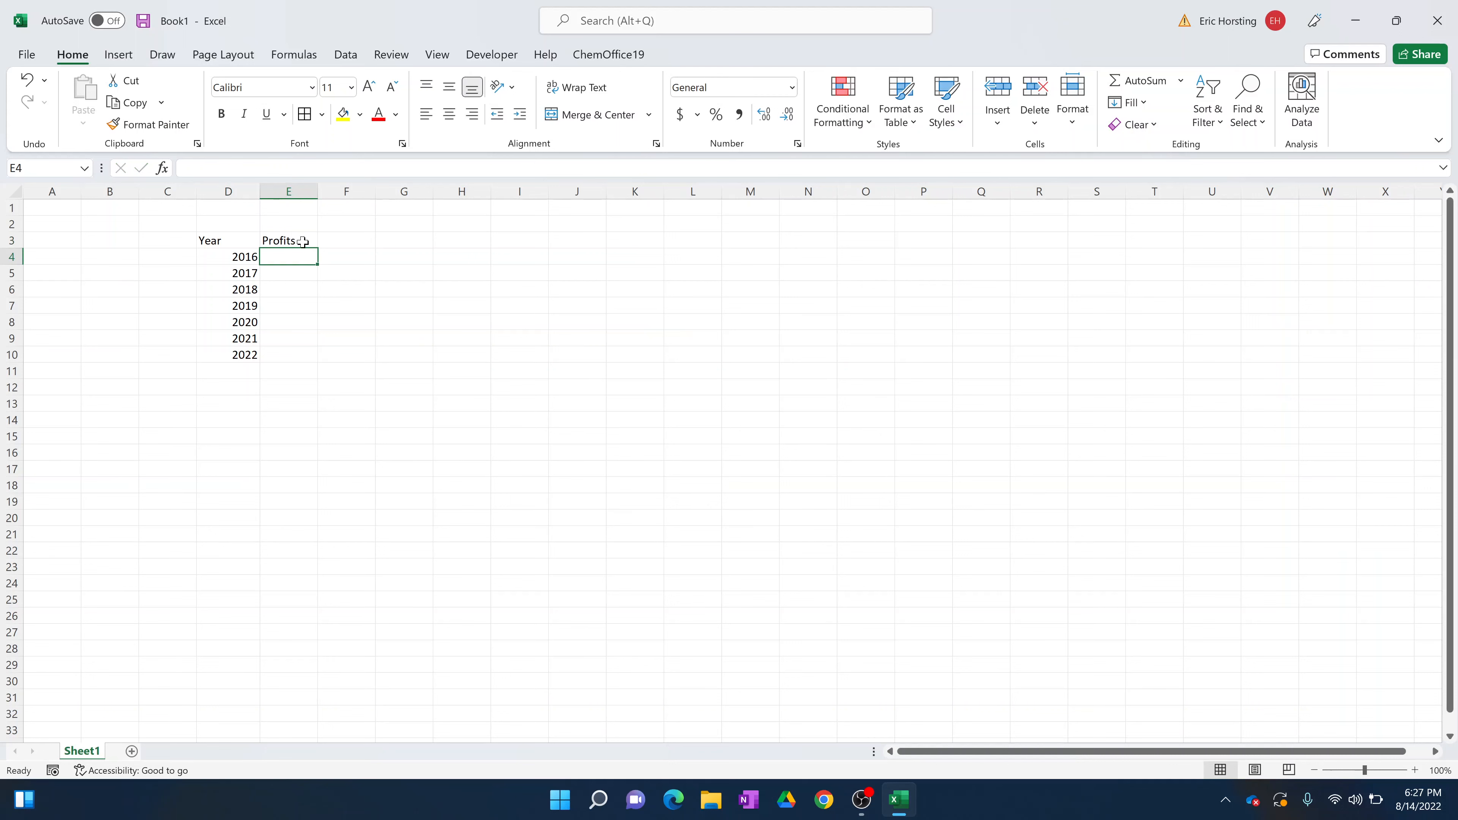
left_click_drag(380, 423, 401, 438)
Enter the title Easy Easys in D2 and merge and center it across D2:E2.
left_click(239, 225)
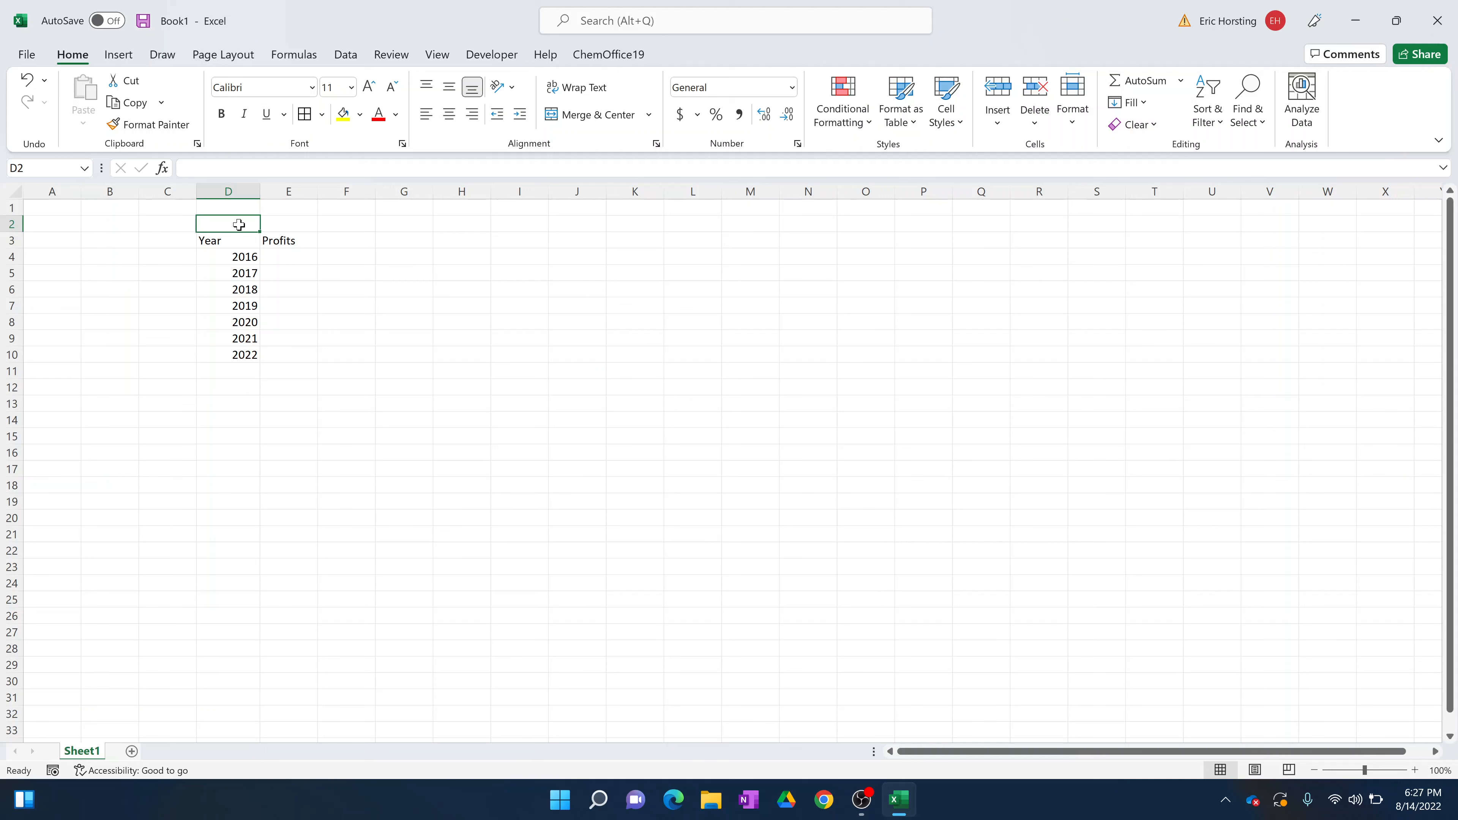
type("Eas")
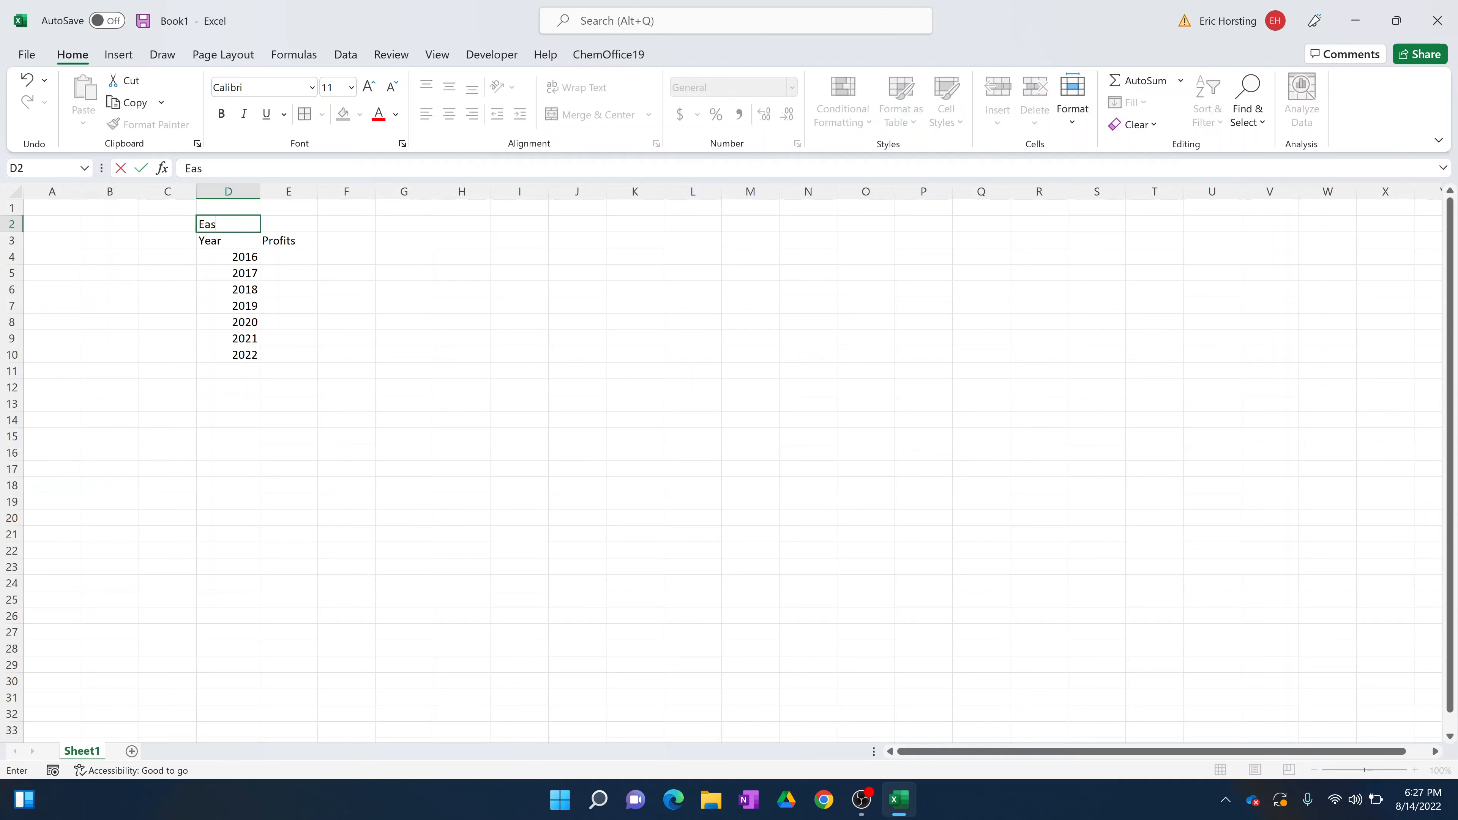
type("y Easts")
key("BackSpace")
key("BackSpace")
type("y")
key("Return")
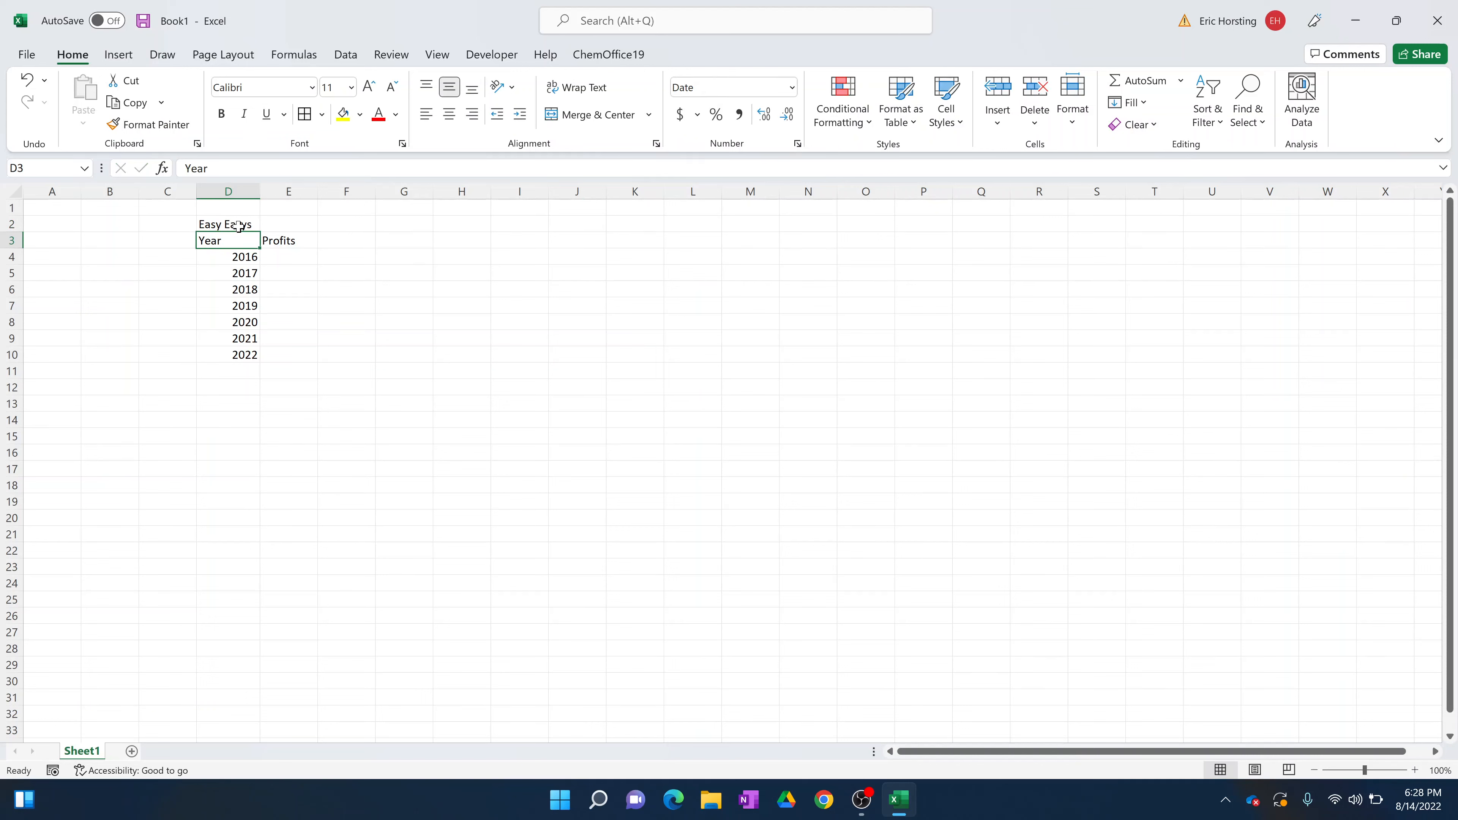
left_click_drag(244, 225, 282, 227)
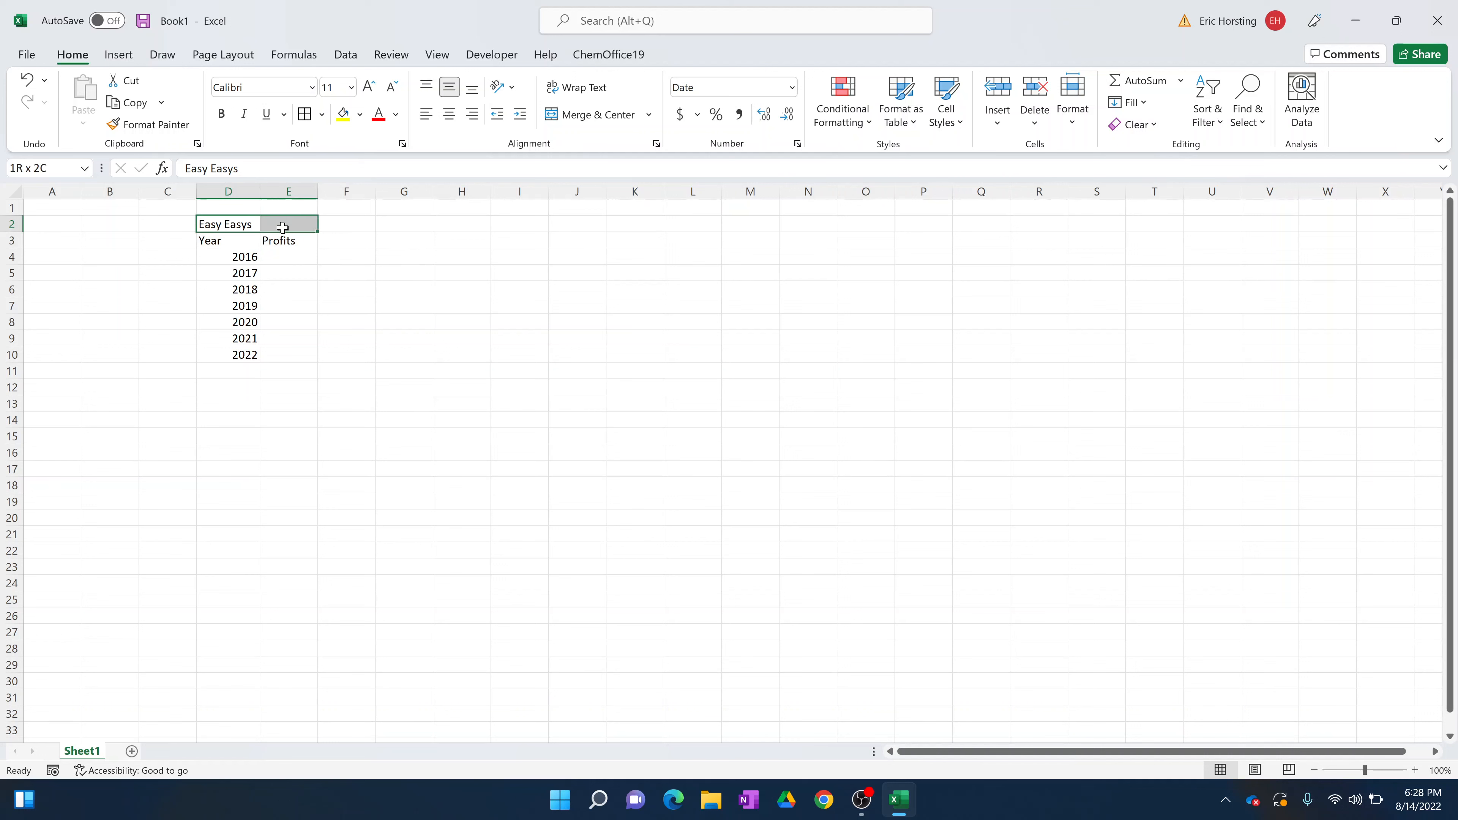
left_click(597, 114)
left_click(513, 240)
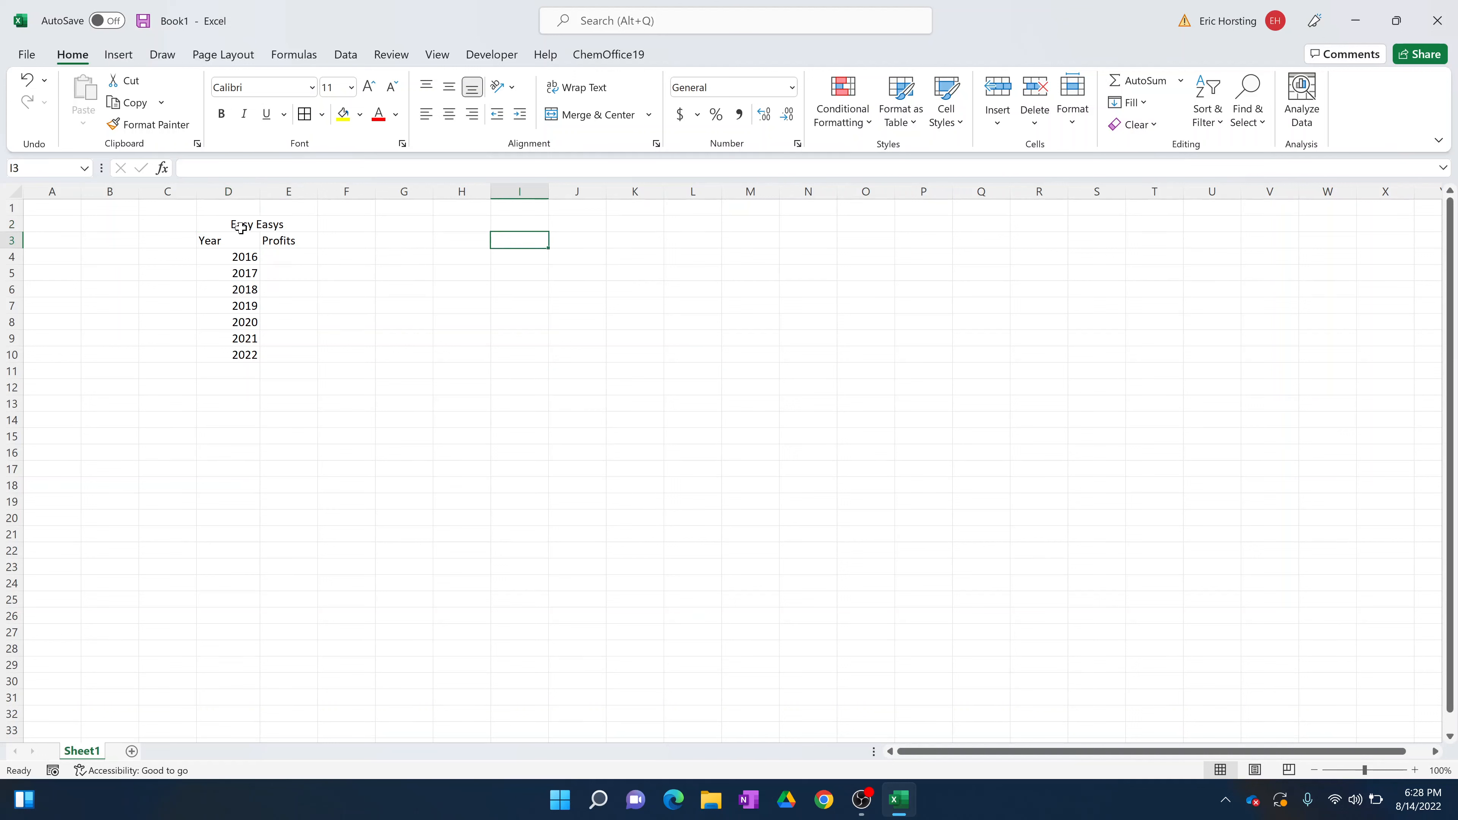
Enter the profits 100, 500, 2000, 10000, 35000, 50000 and 100000 in cells E4 through E10.
left_click(273, 260)
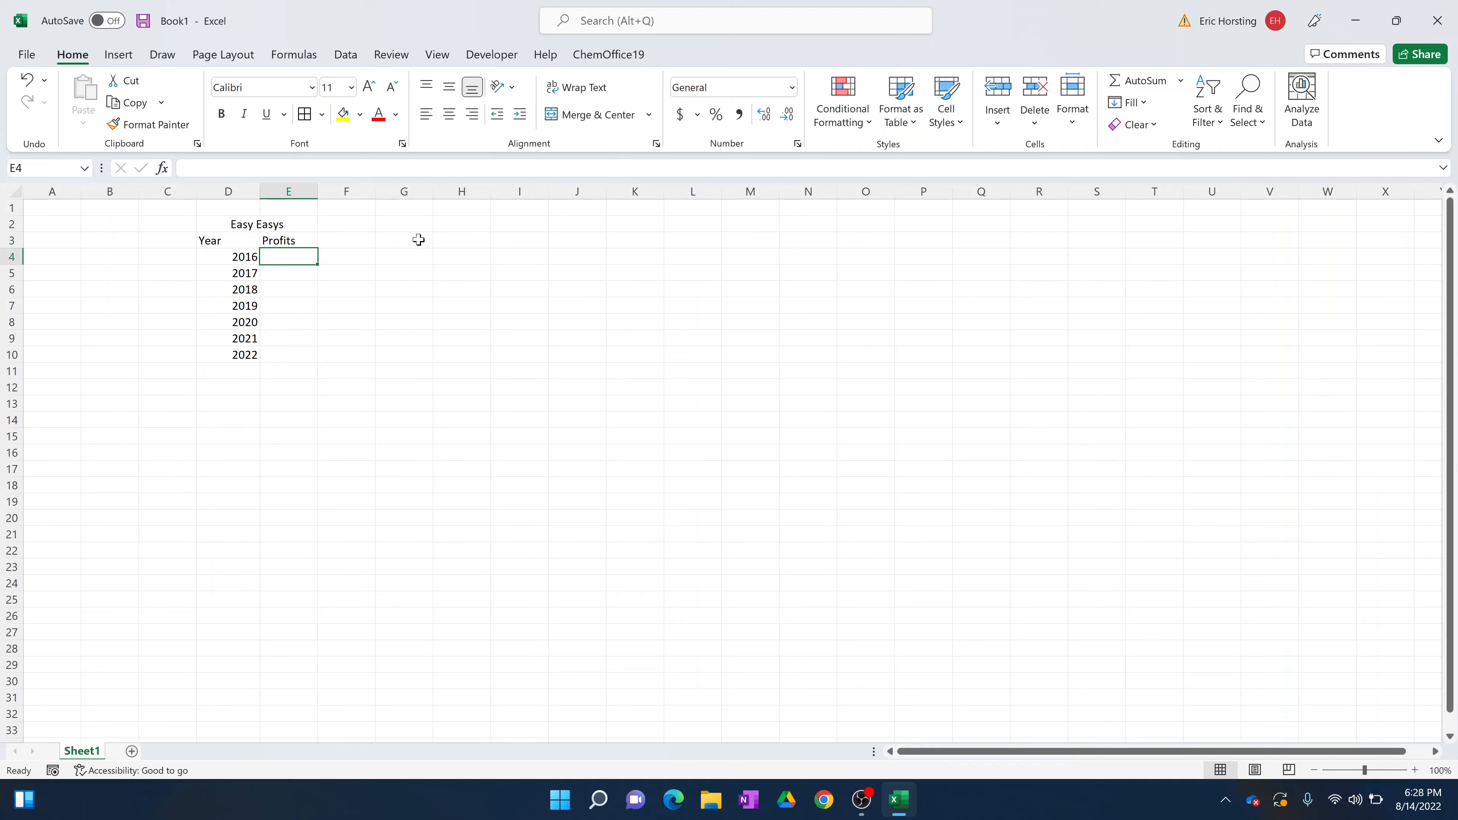
type("100")
key("Return")
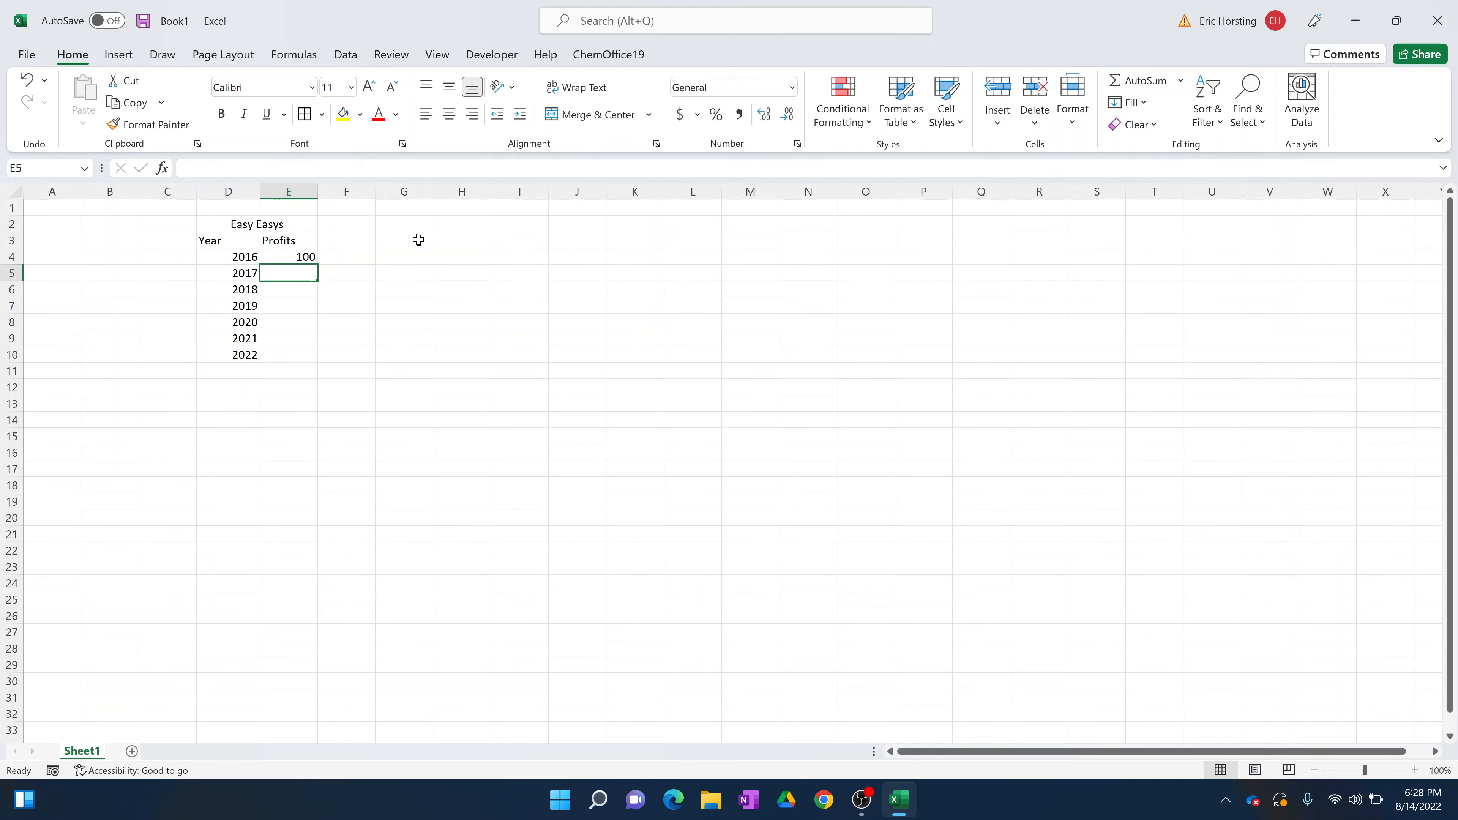
type("500")
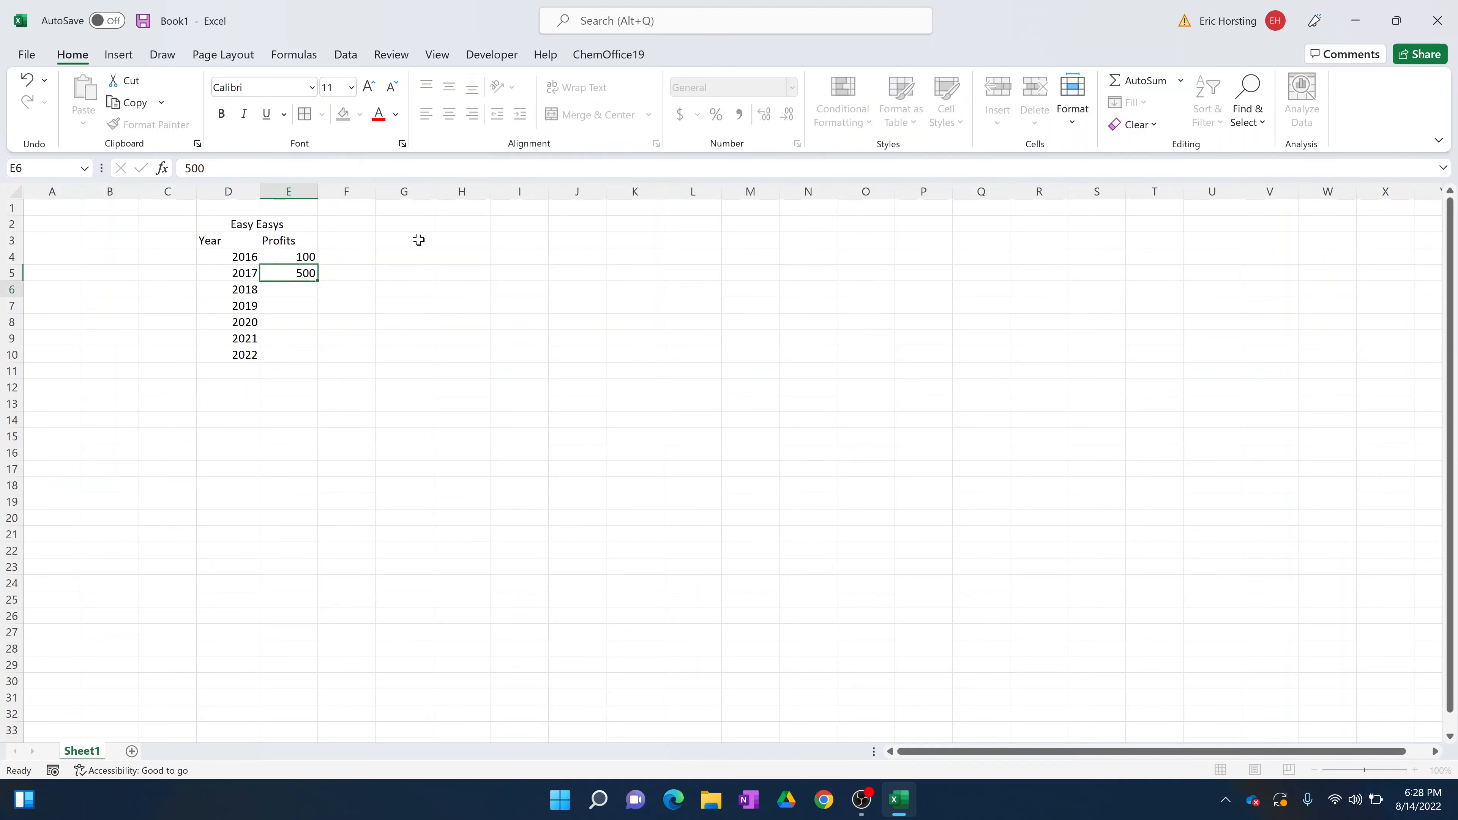
key("Return")
type("2000")
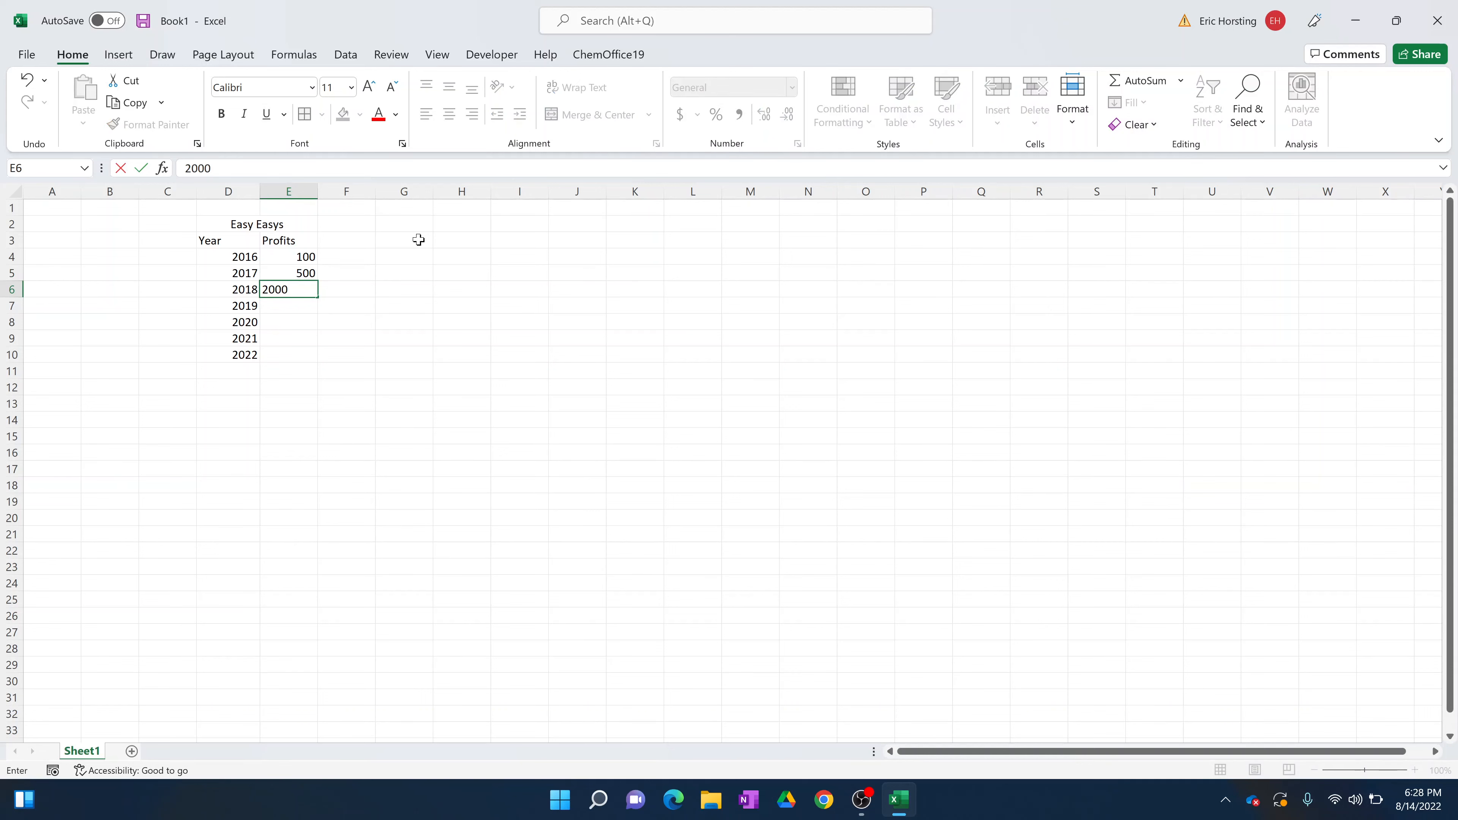
key("Return")
type("1")
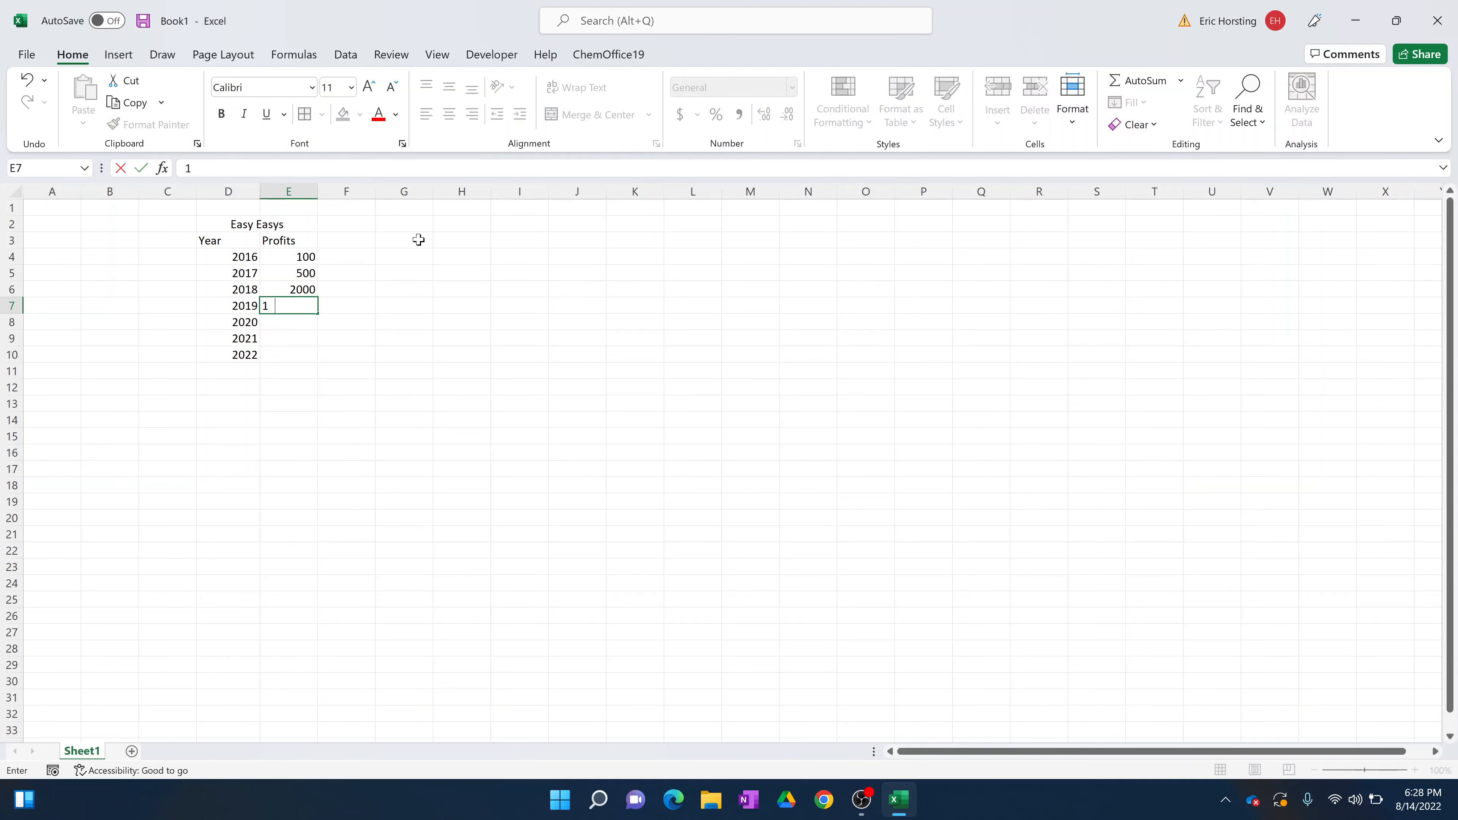
type("0000")
key("Return")
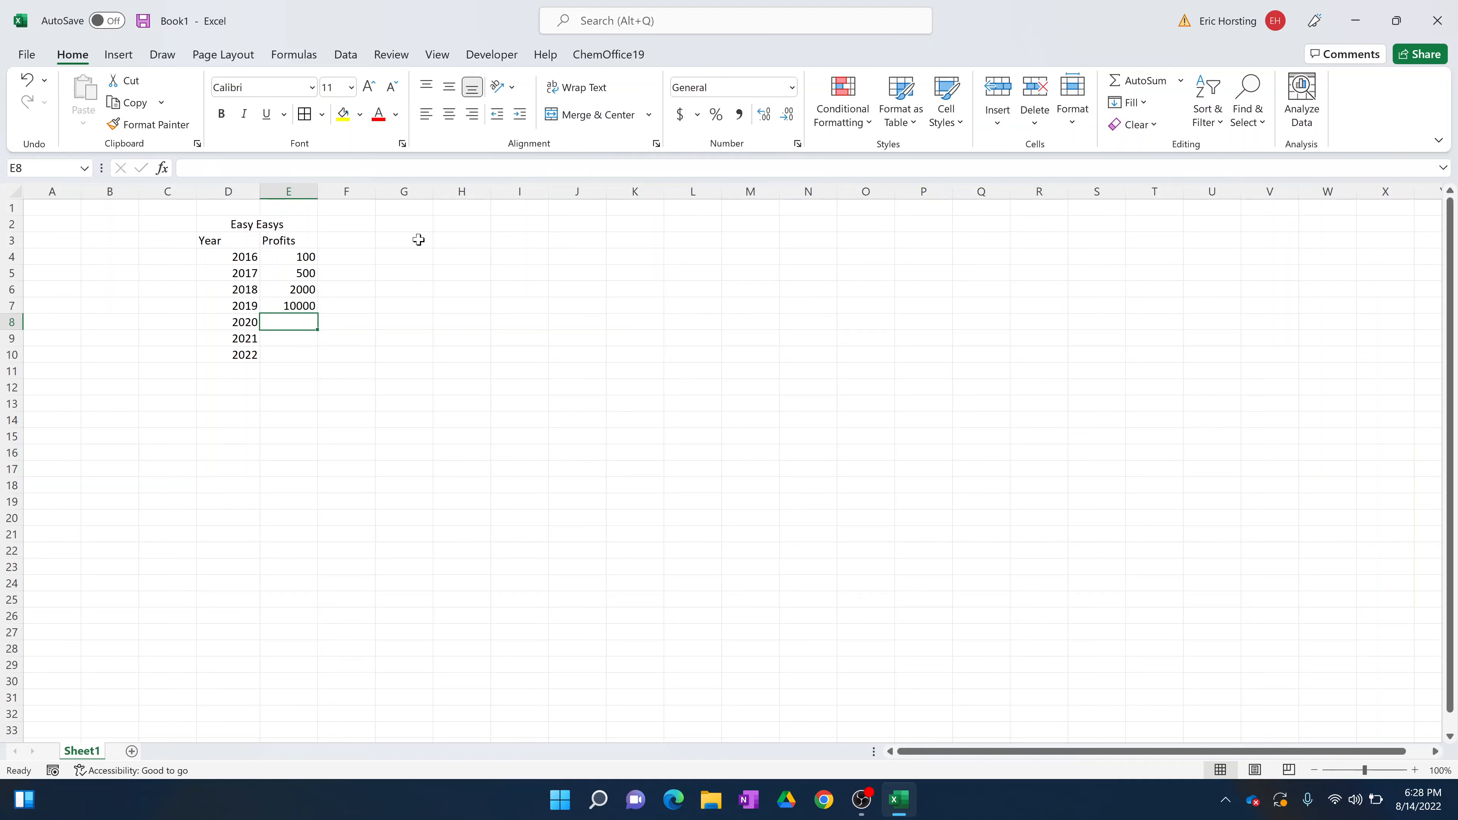
type("35000")
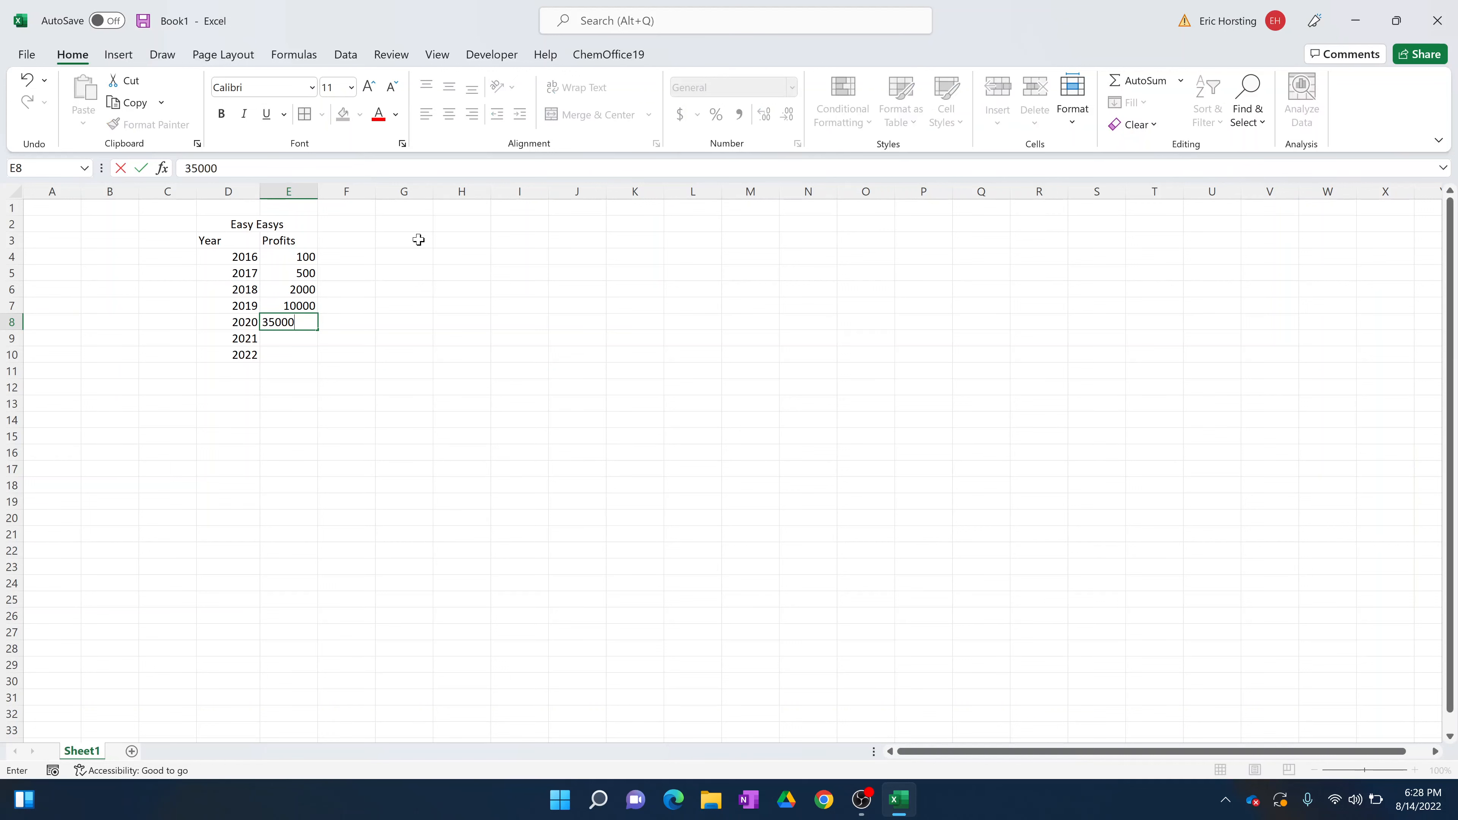
key("Return")
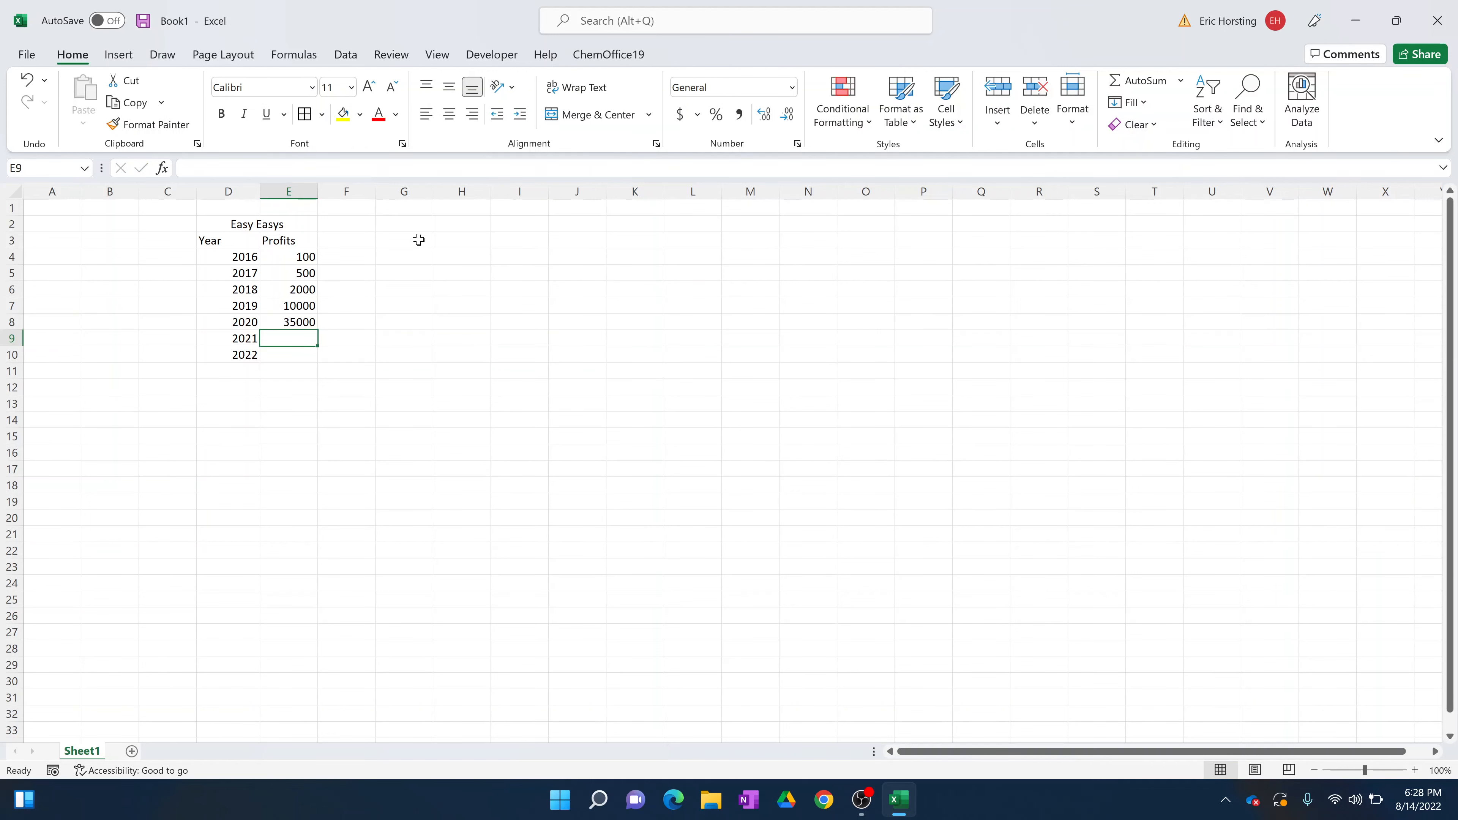
type("50000")
key("Return")
type("100000")
key("Return")
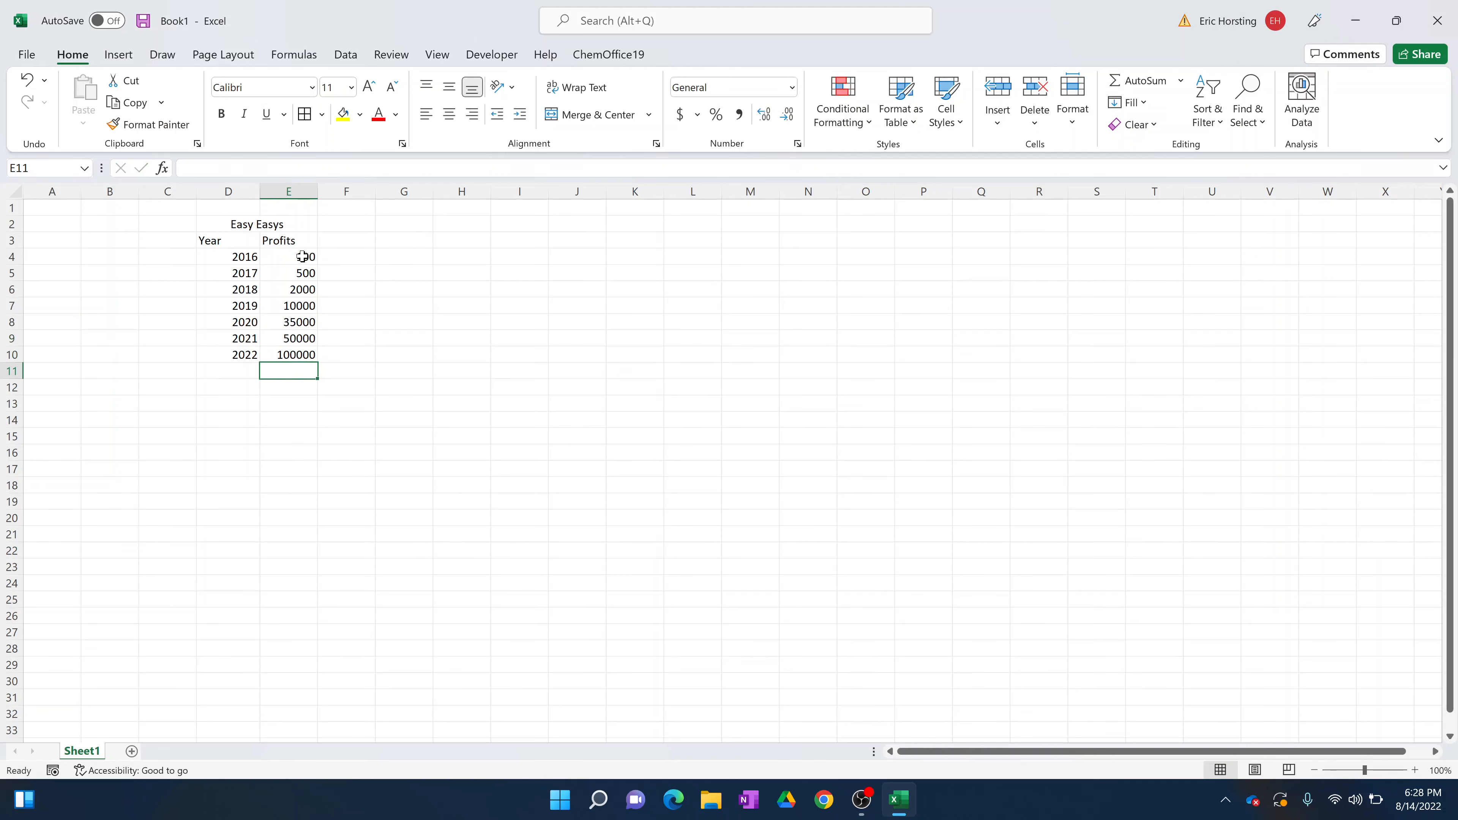
Format the profit values in E4:E10 as Currency with the $ symbol and two decimal places.
left_click_drag(302, 256, 292, 354)
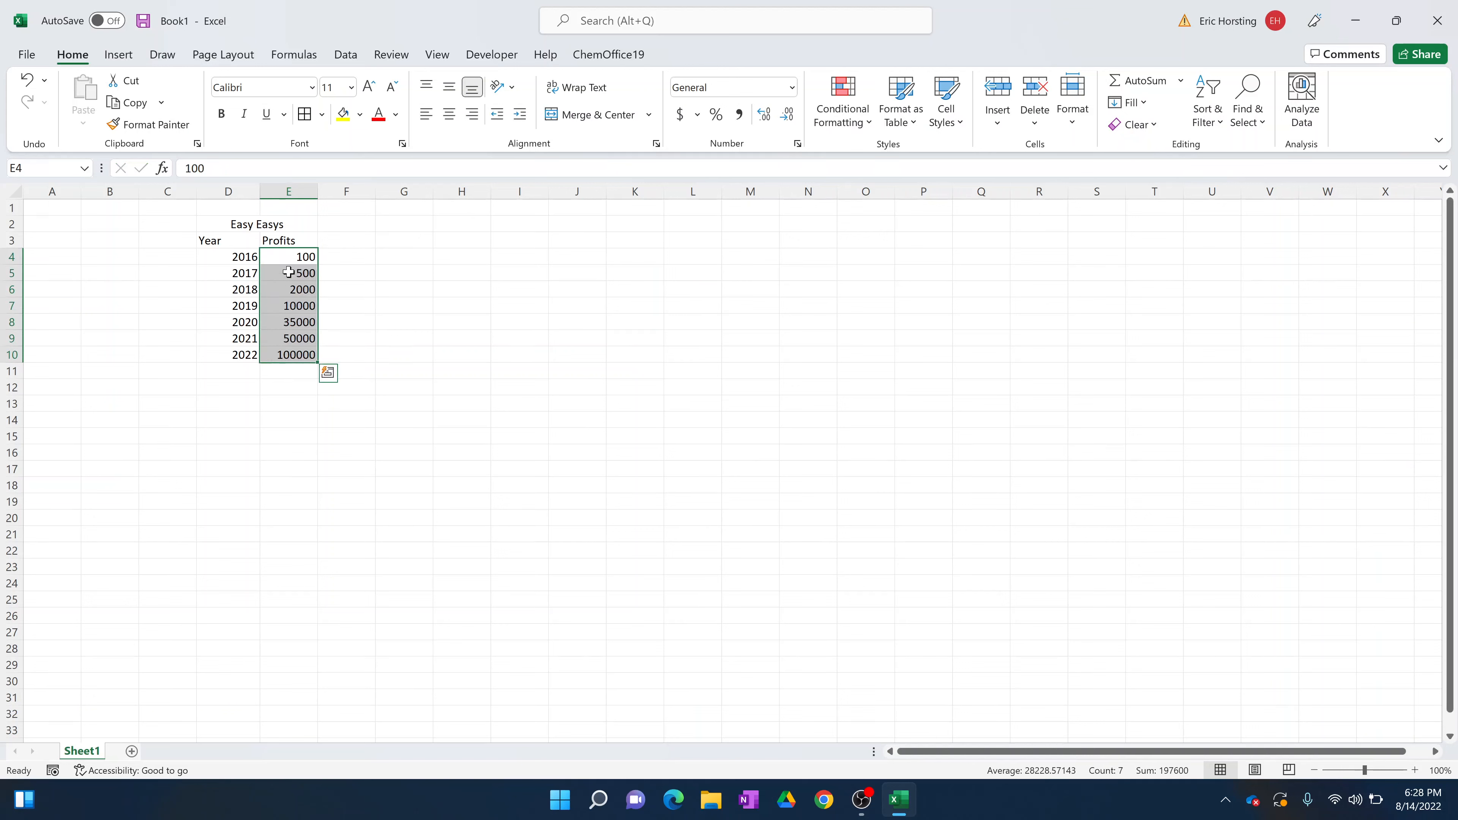
right_click(285, 290)
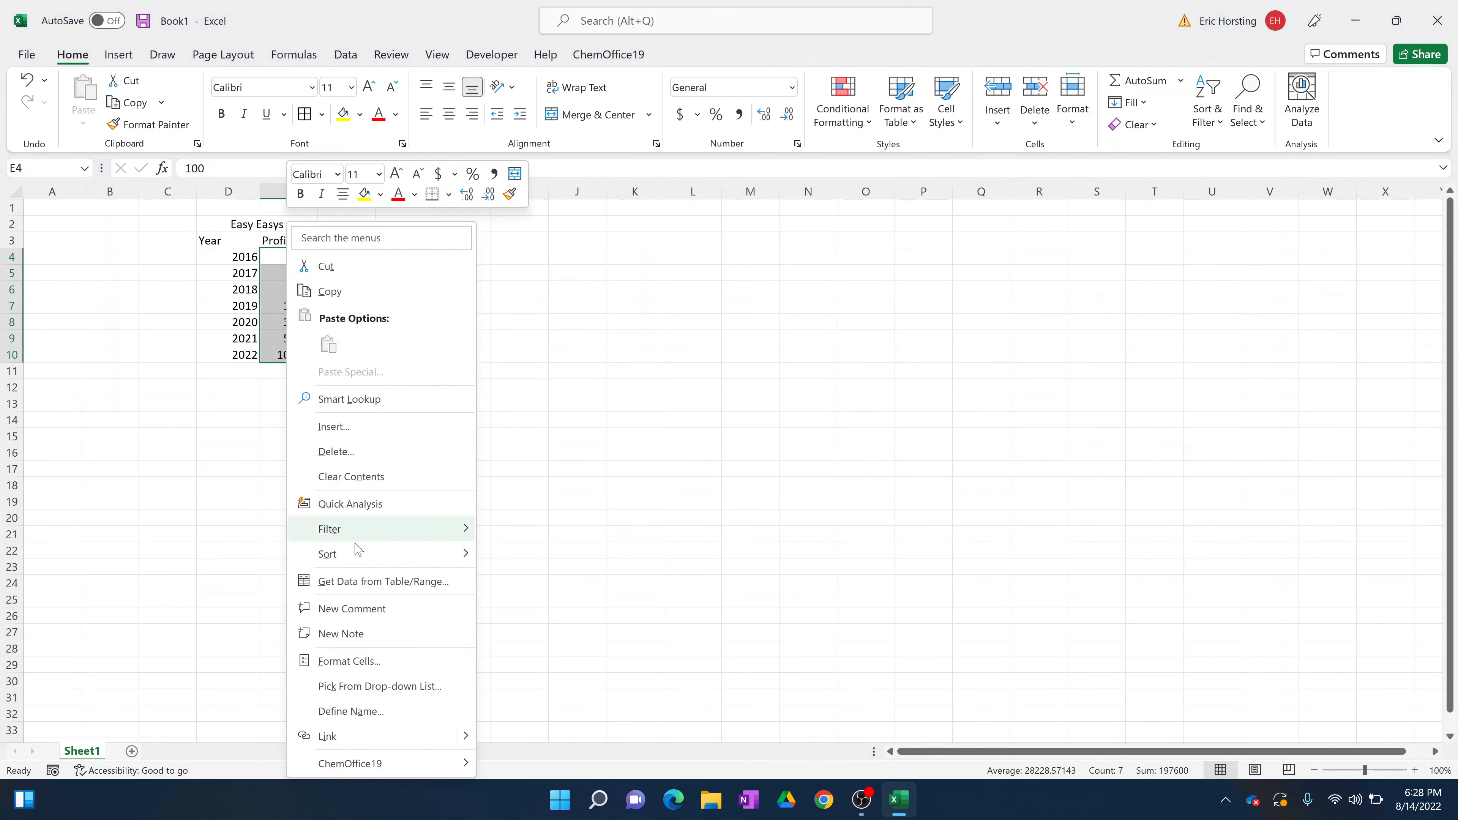
left_click(346, 660)
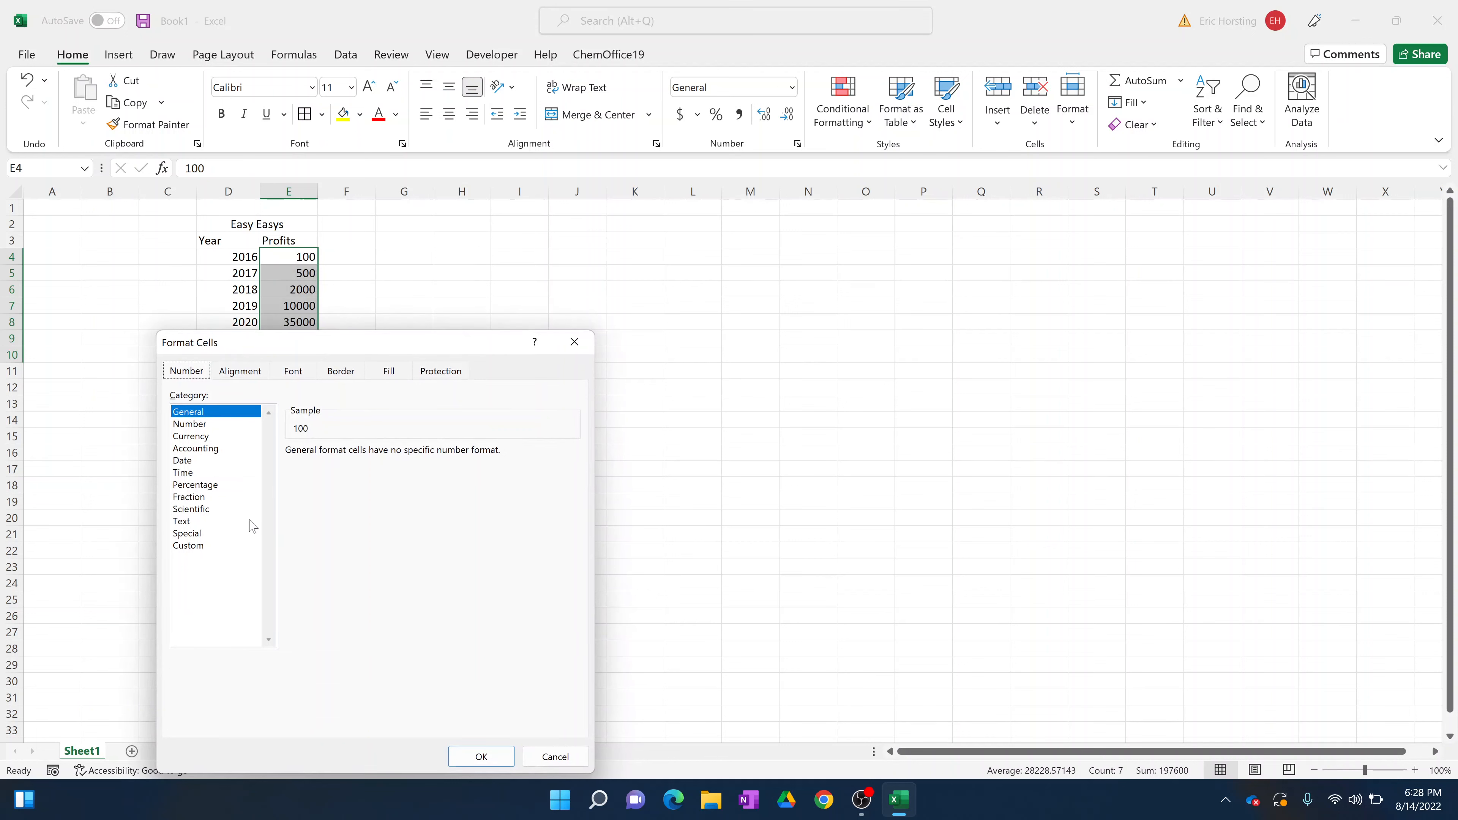
left_click(215, 439)
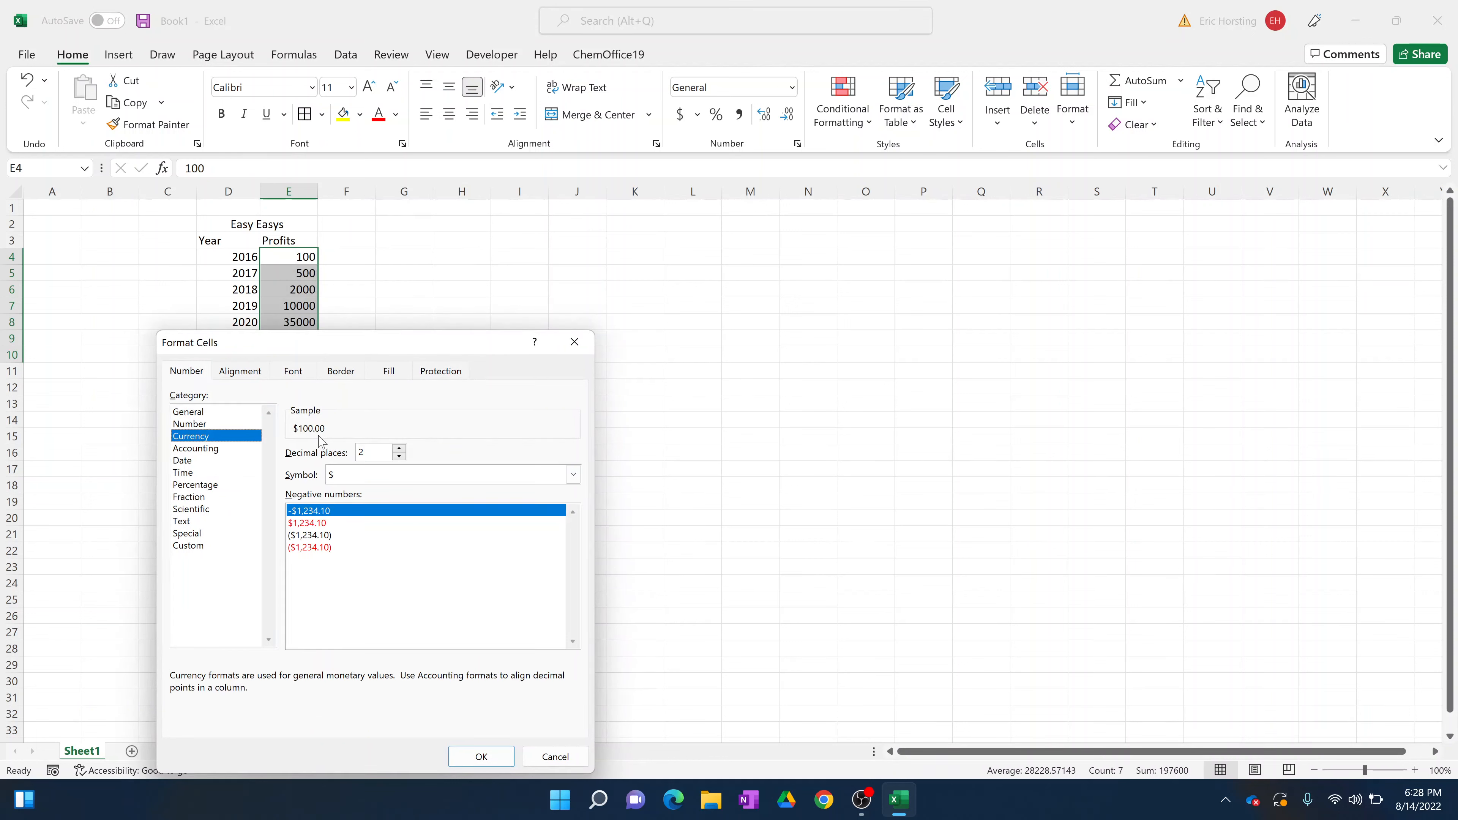
left_click(481, 757)
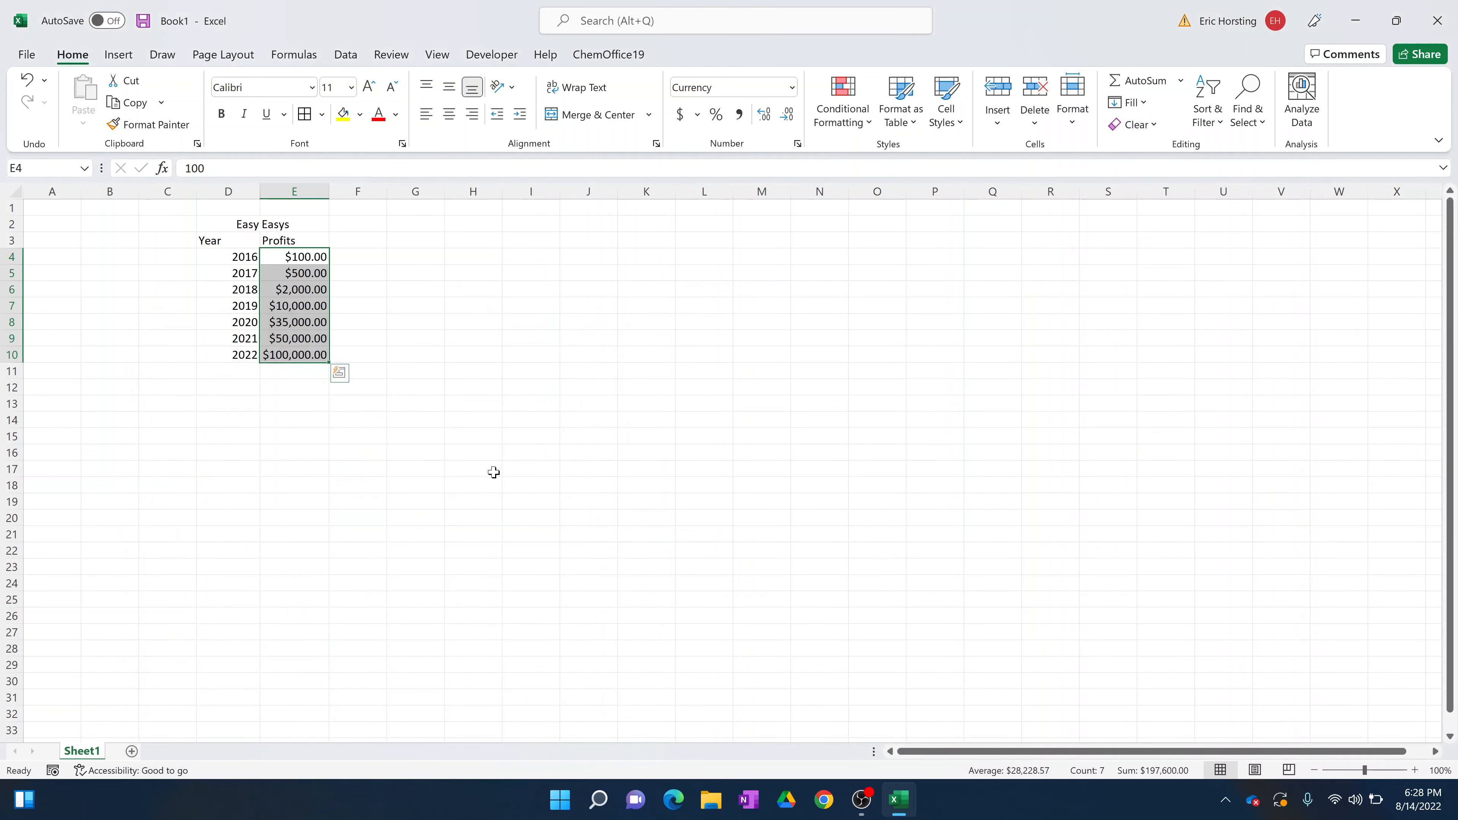
left_click(485, 469)
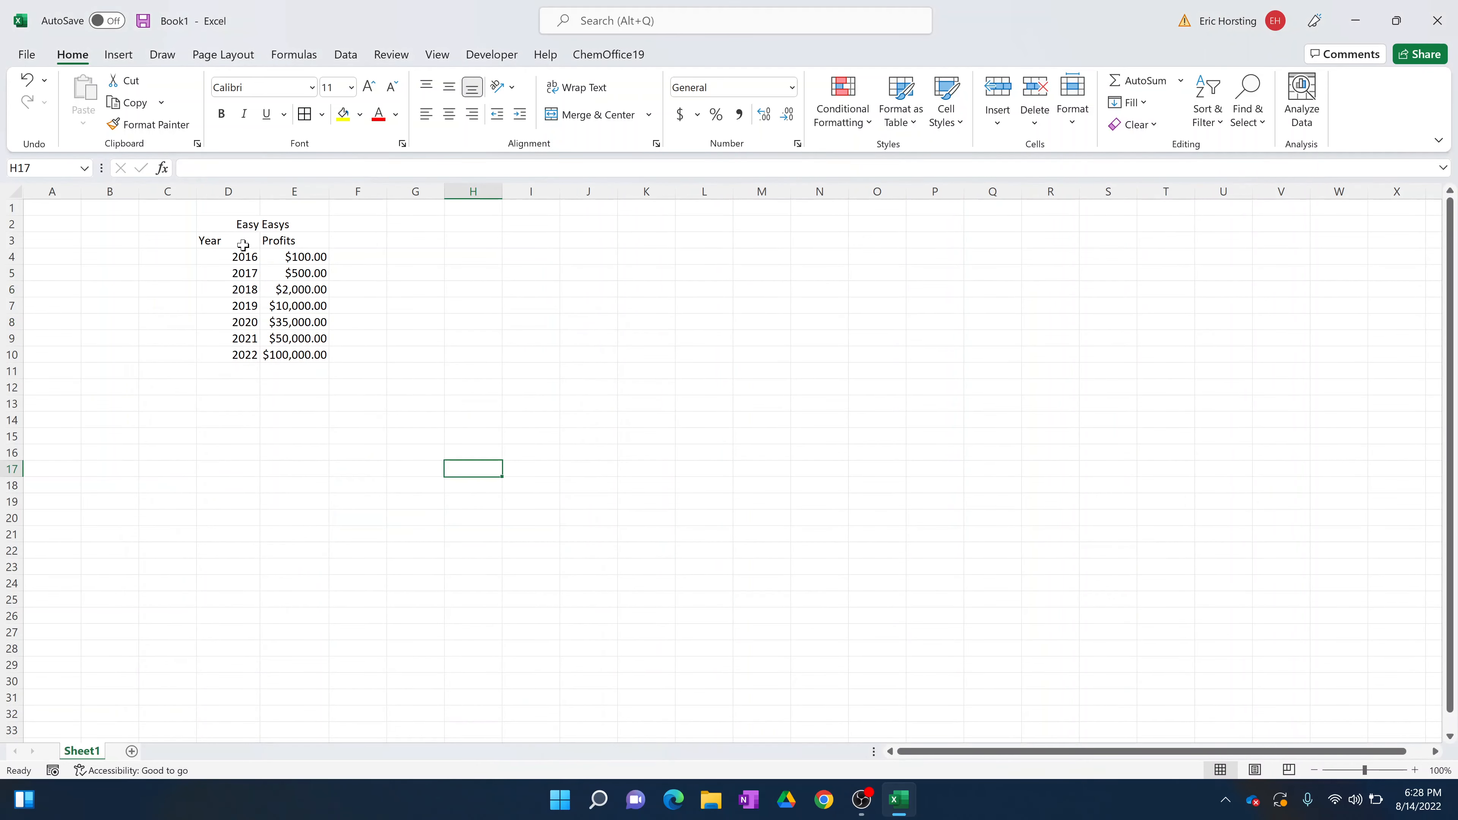
Center the contents of D2:E10 horizontally and vertically and apply borders to all cells of the range.
left_click(221, 226)
left_click_drag(245, 248, 316, 356)
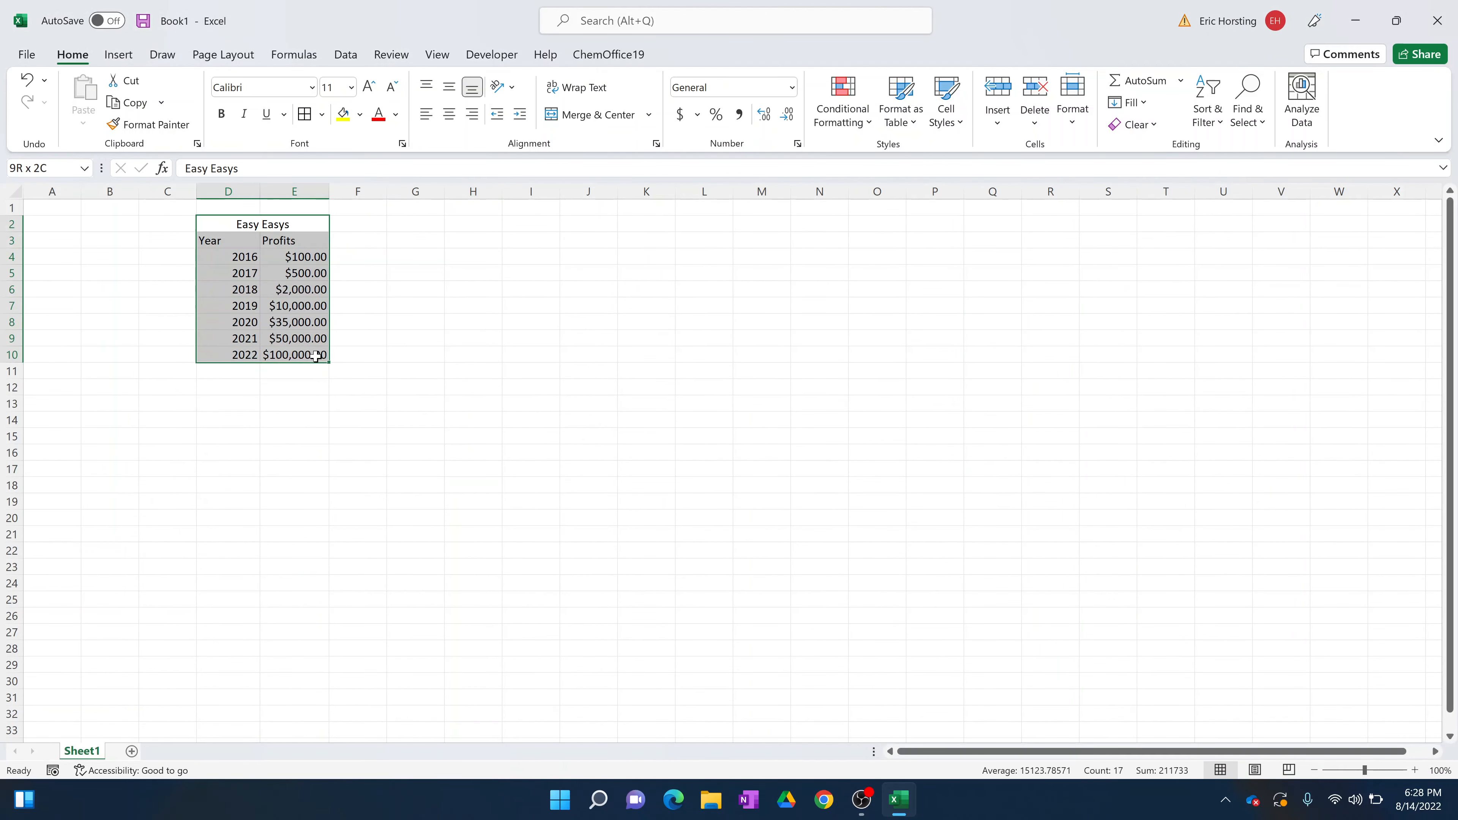
left_click(452, 89)
left_click(449, 114)
left_click(449, 115)
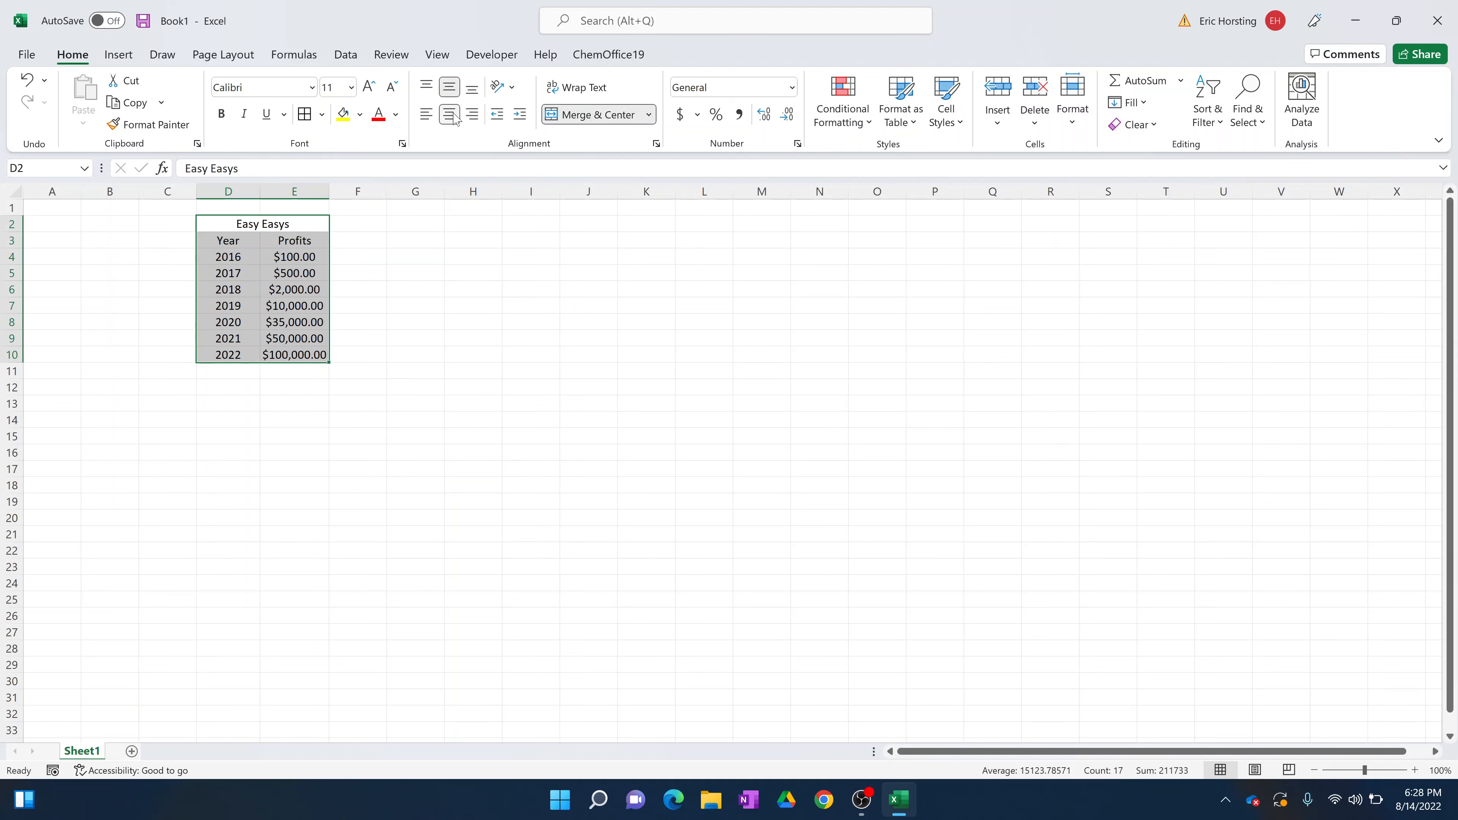
left_click(304, 115)
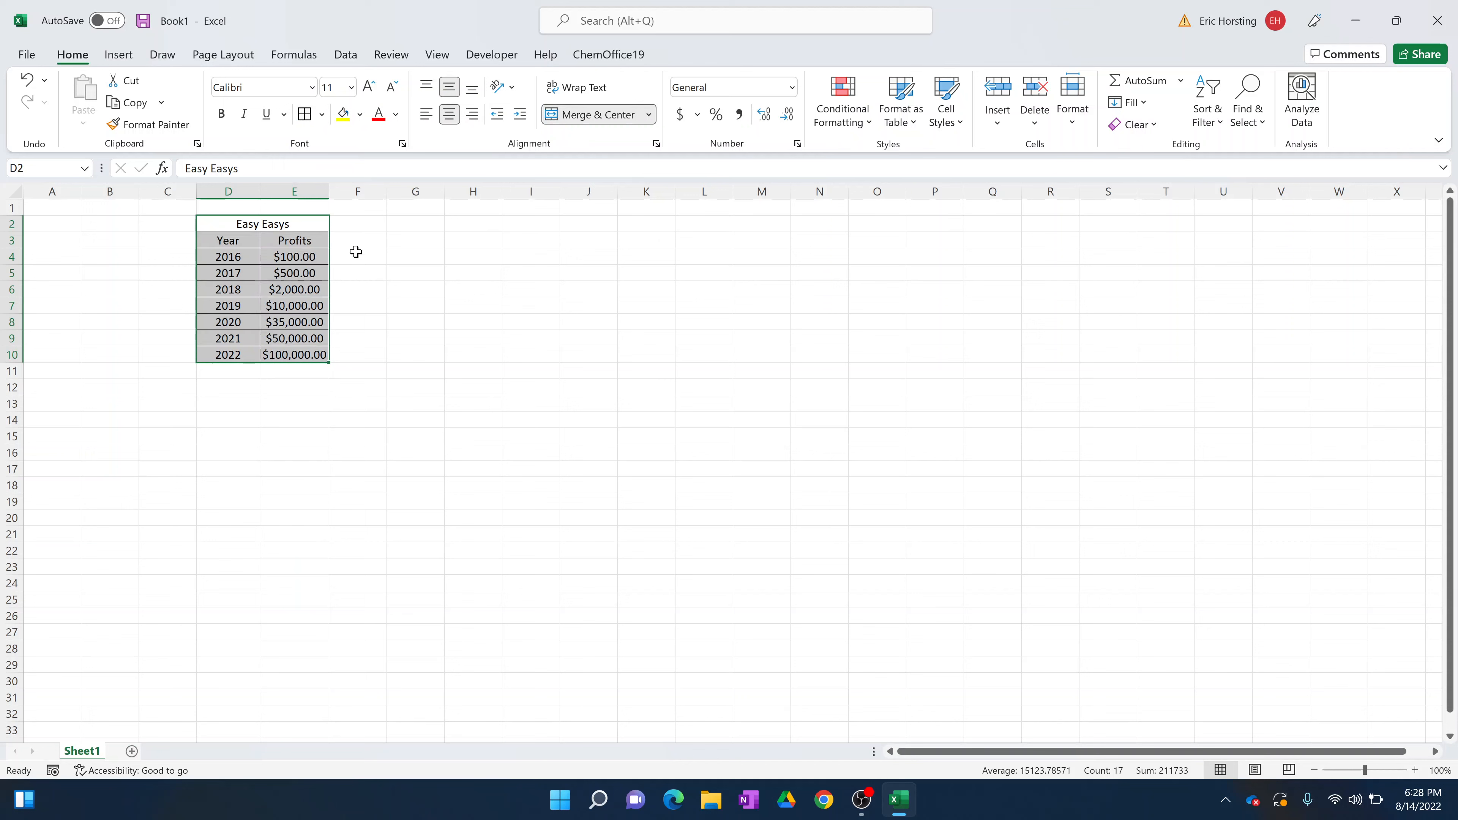
Insert a Scatter with Smooth Lines and Markers chart from D3:E10 and place it beside the table, starting around column H, row 2.
left_click(402, 316)
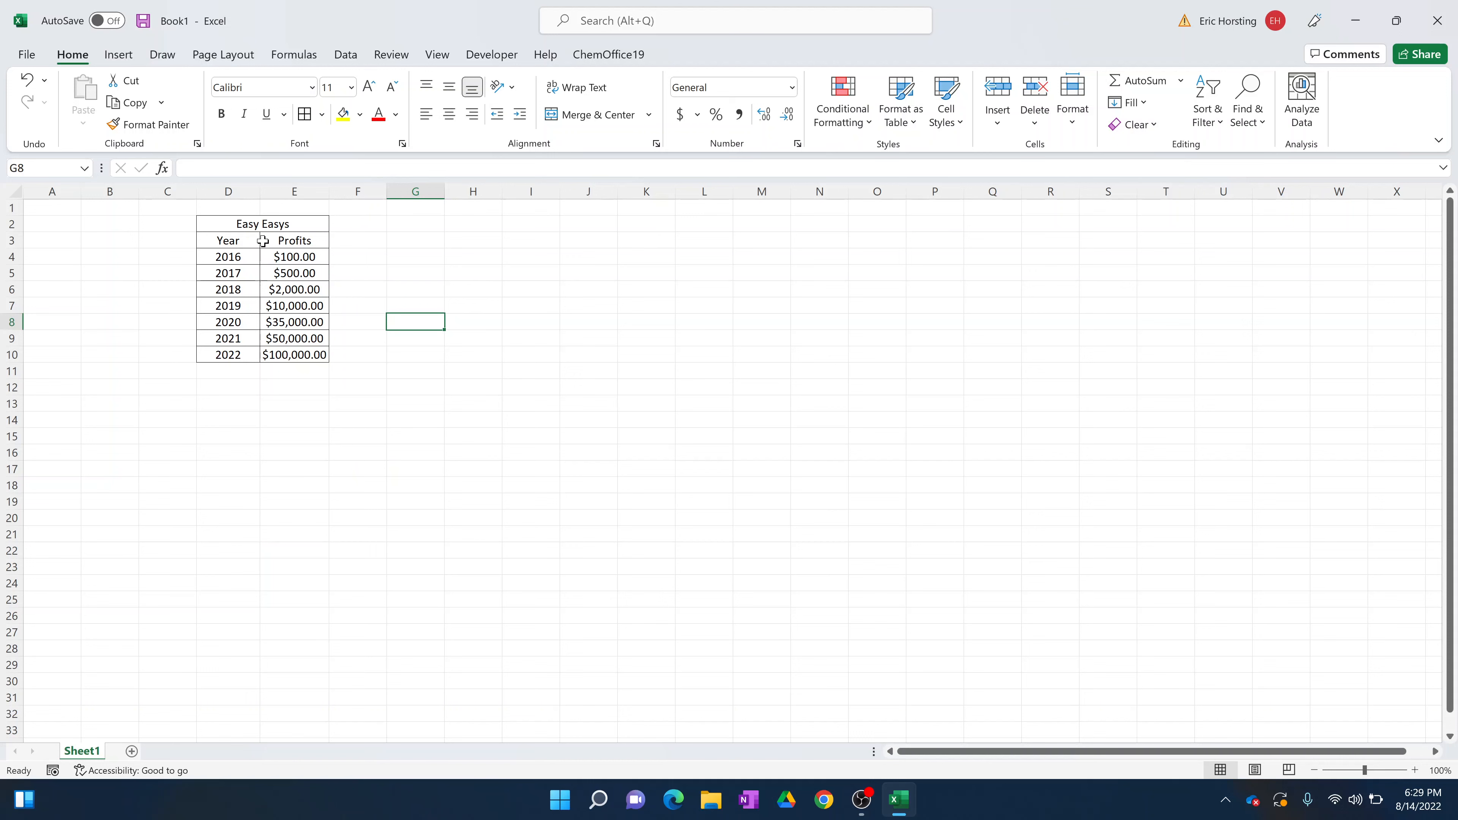
left_click_drag(246, 241, 317, 351)
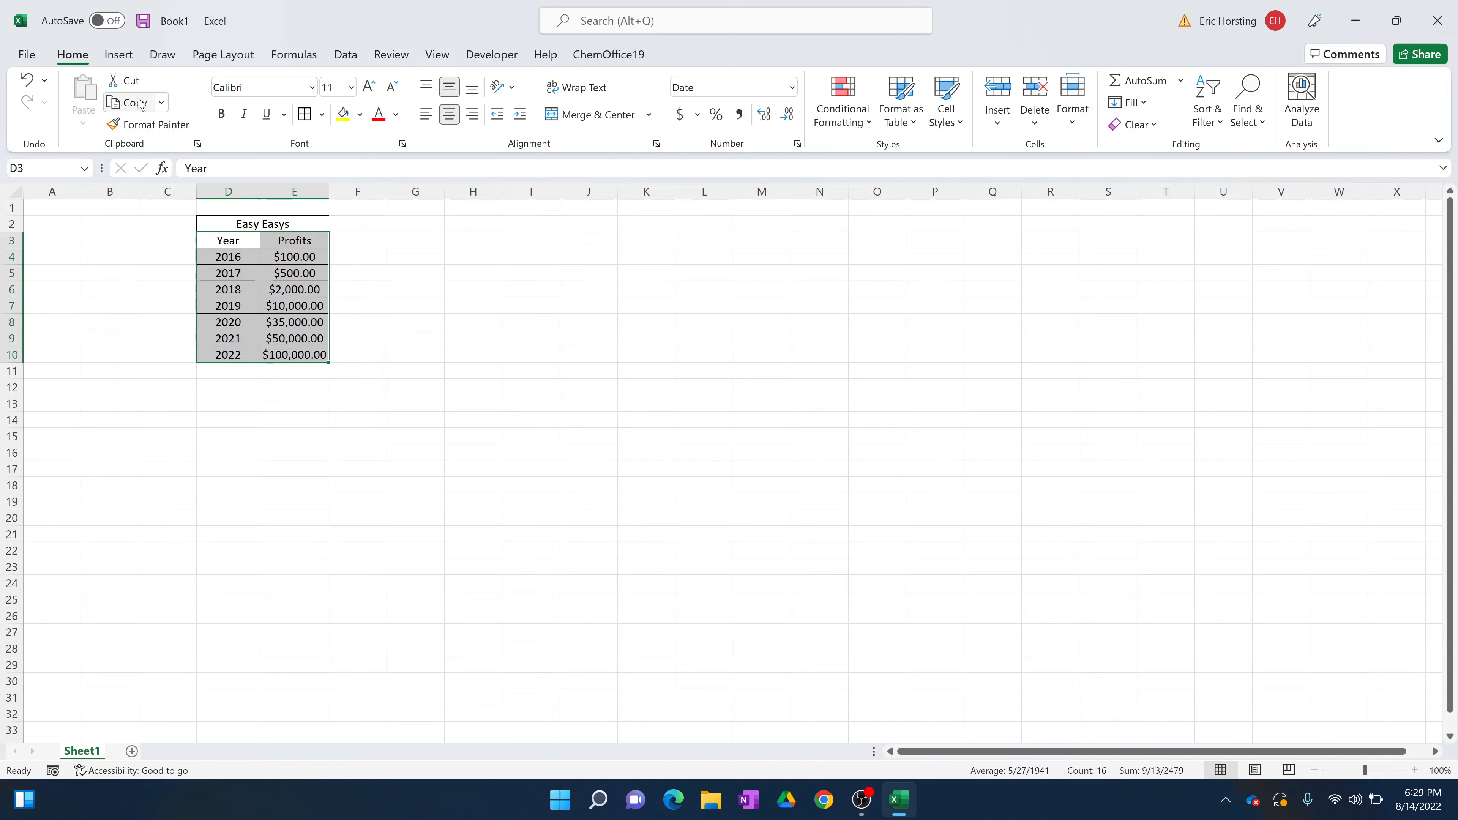
left_click(114, 59)
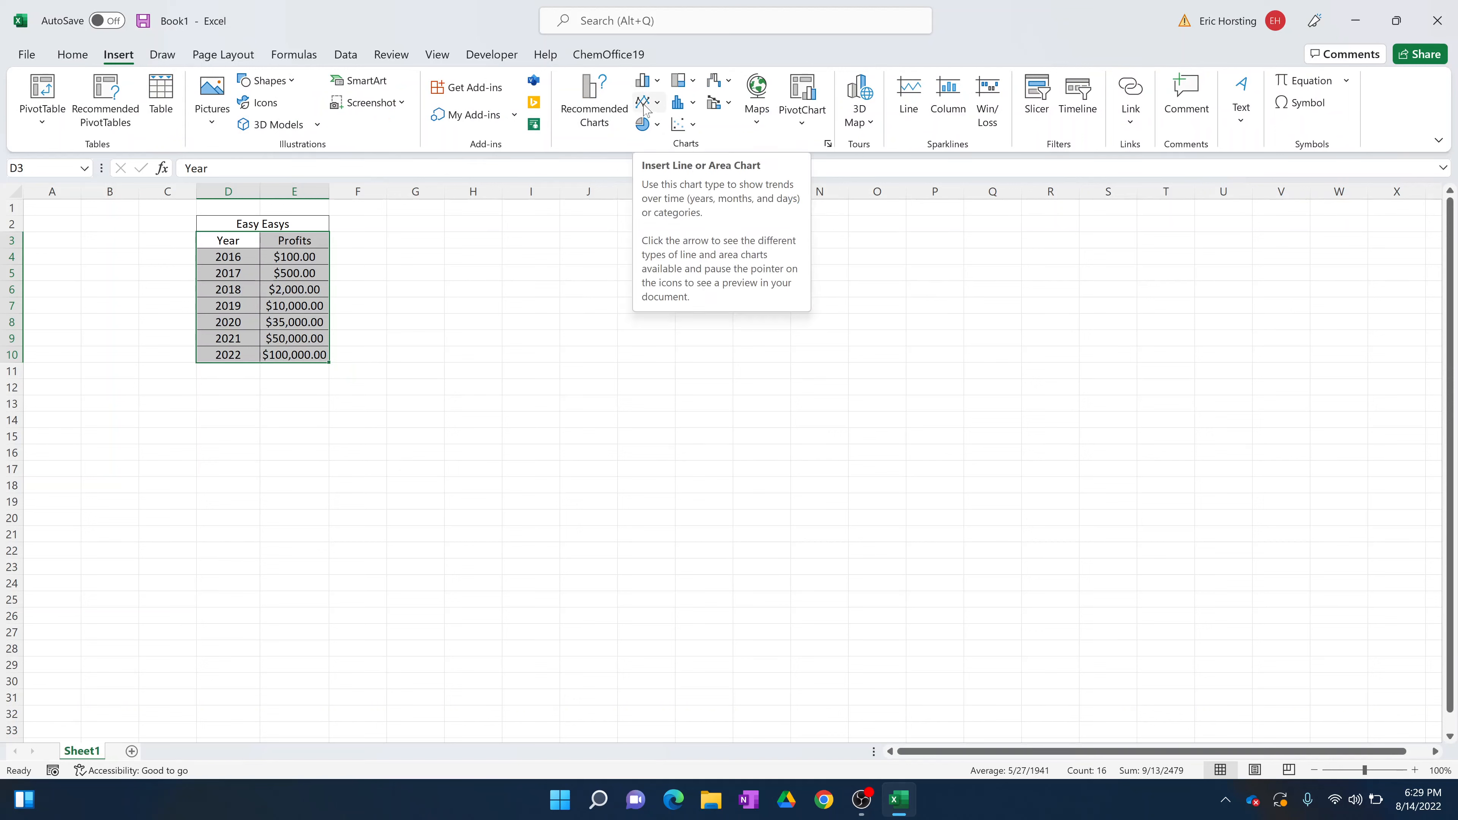
left_click(679, 128)
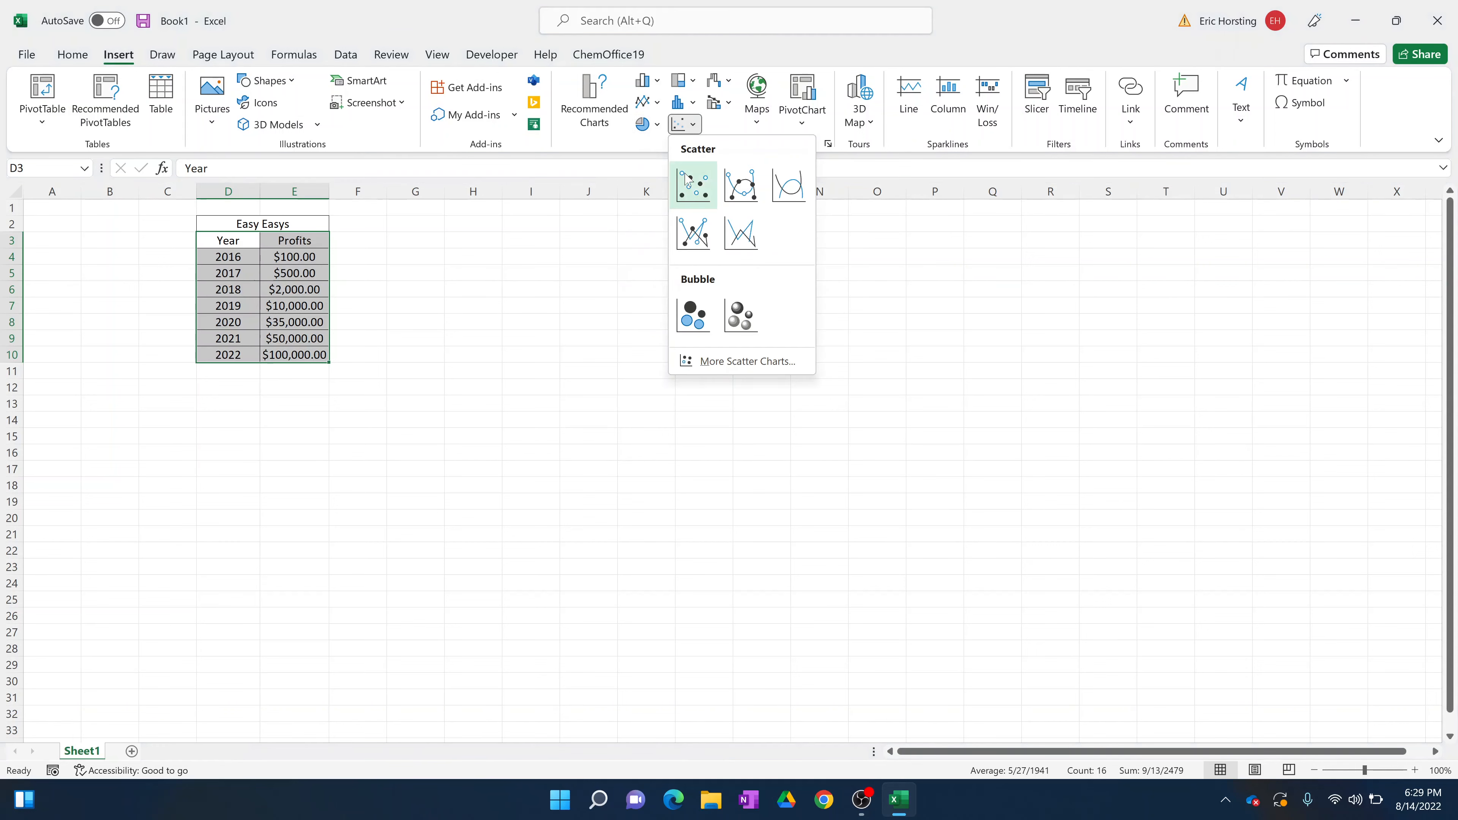
left_click(744, 190)
left_click_drag(657, 375, 596, 245)
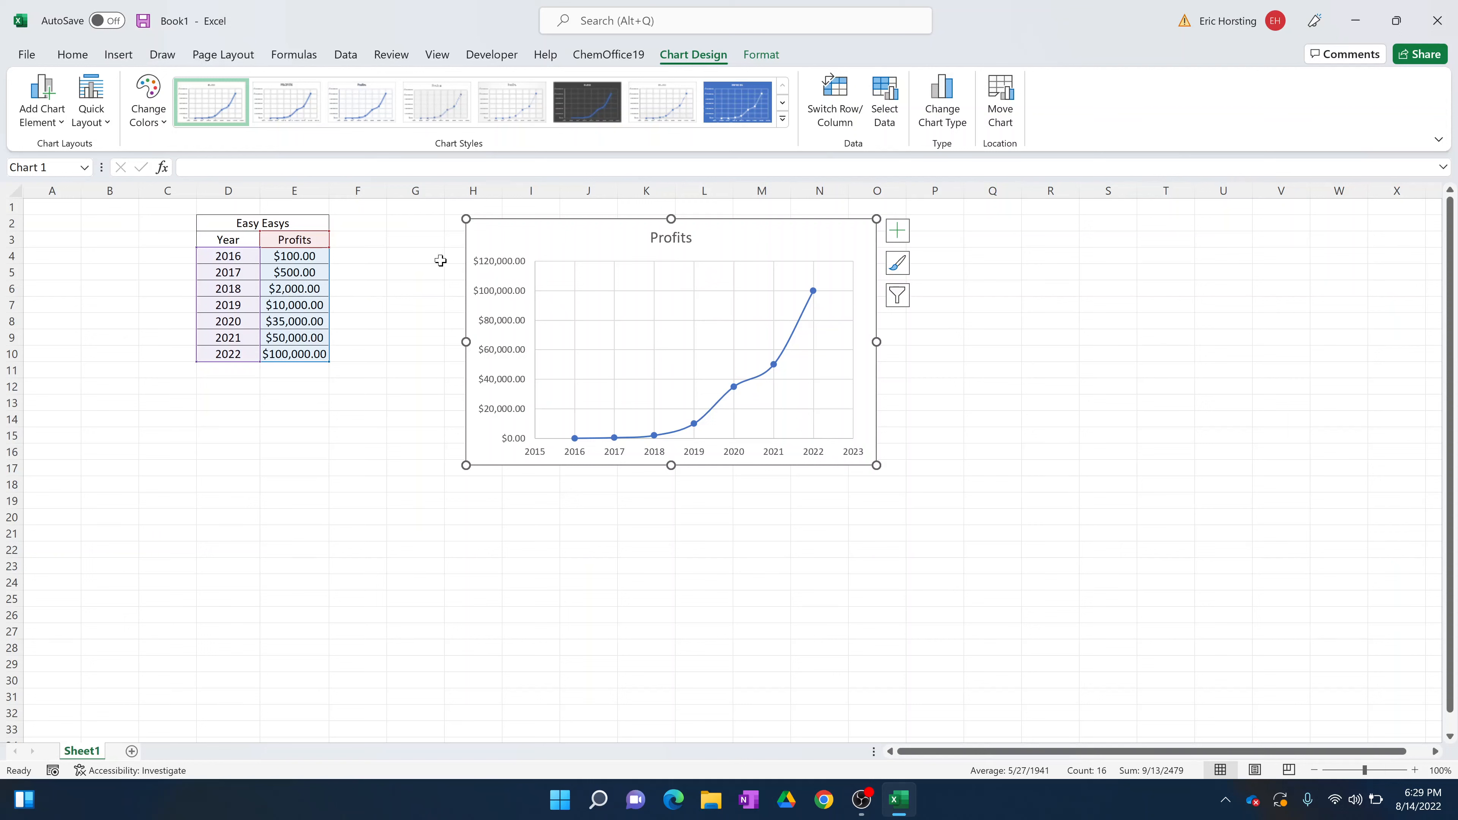
Change the chart title to Easy Eats Profit by Year.
left_click(662, 241)
double_click(665, 237)
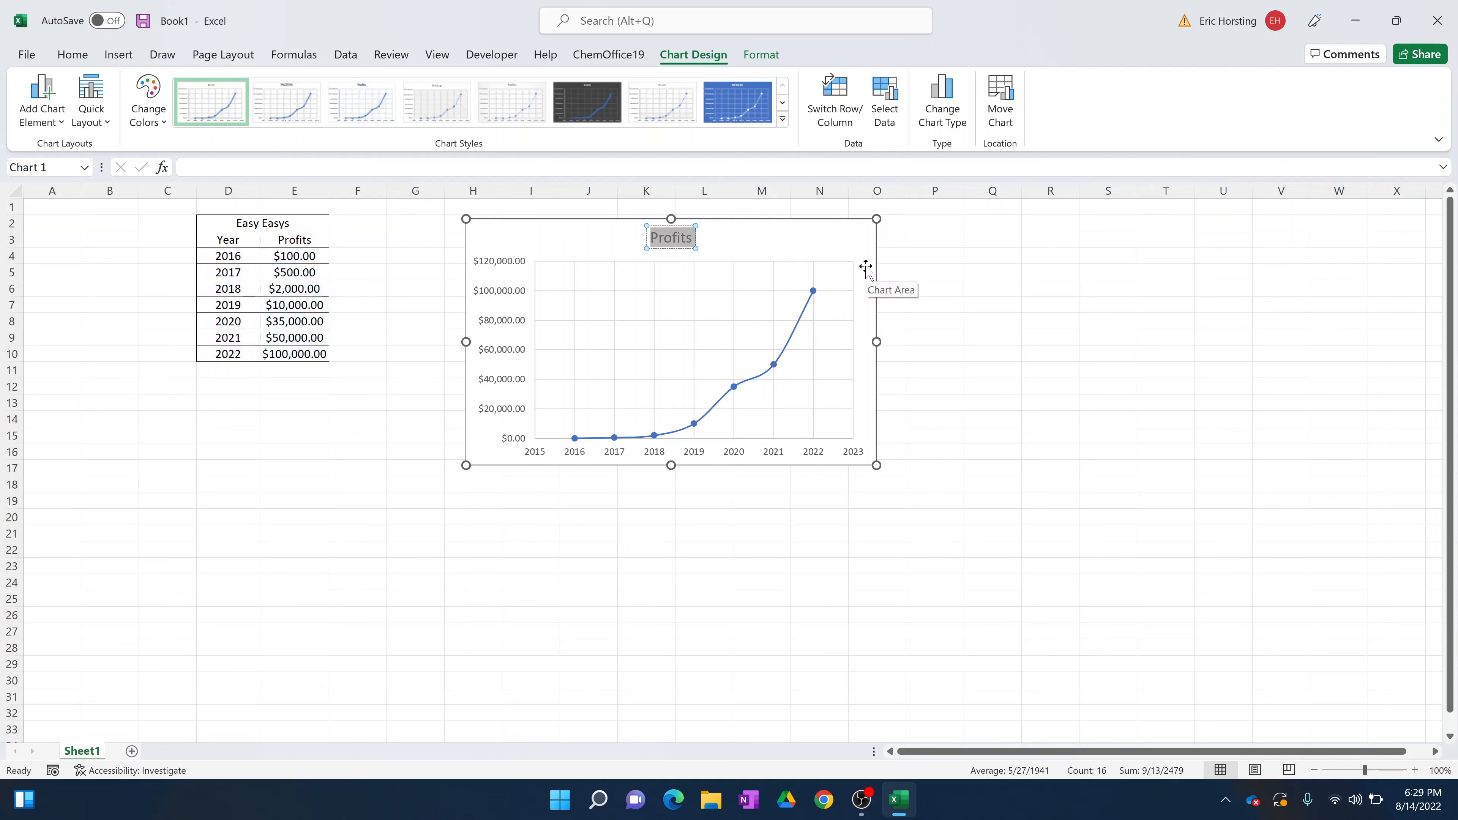
type("Easy Ea")
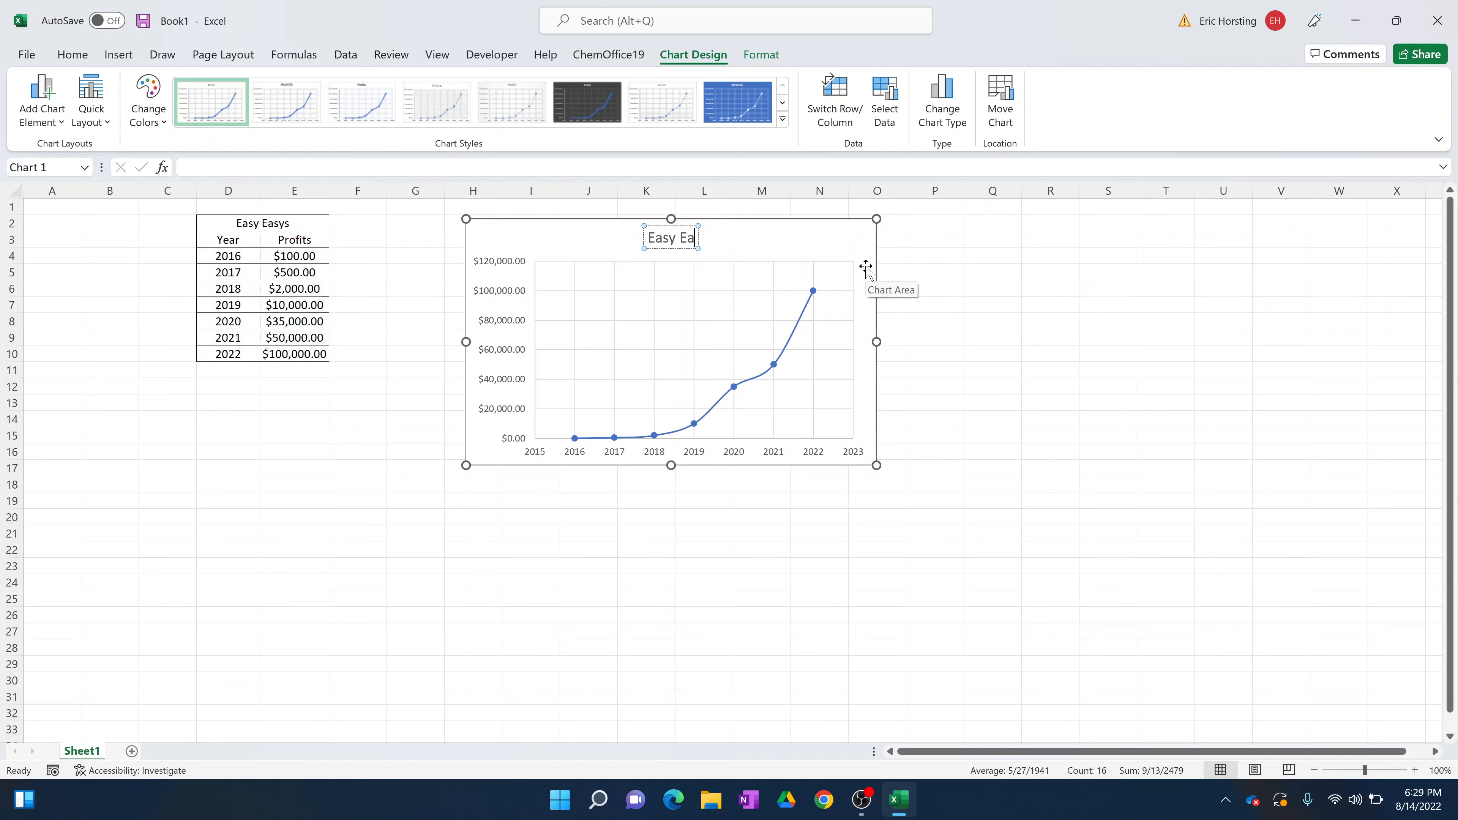
type("ts Profit by Year")
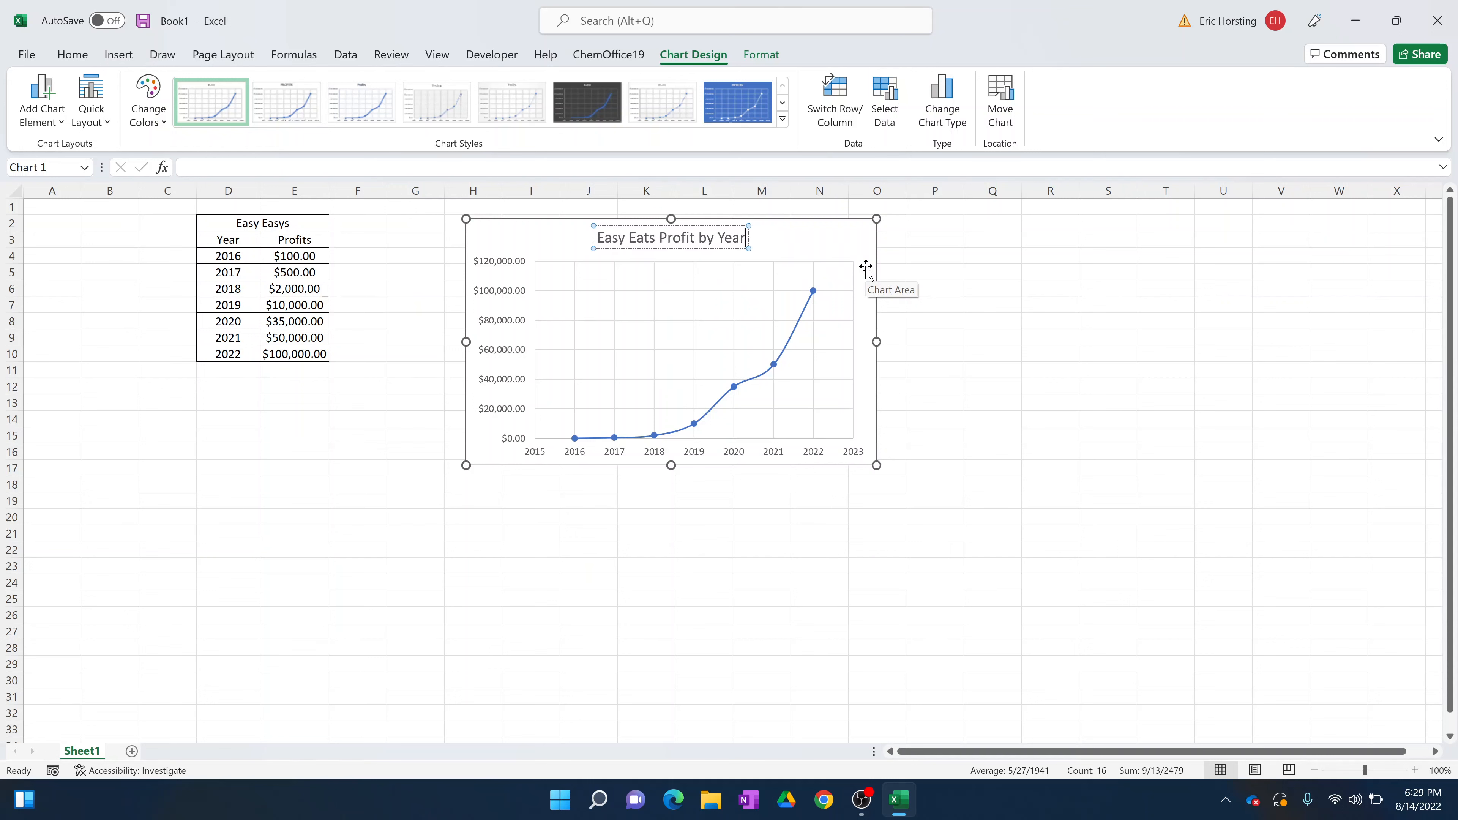
left_click(965, 288)
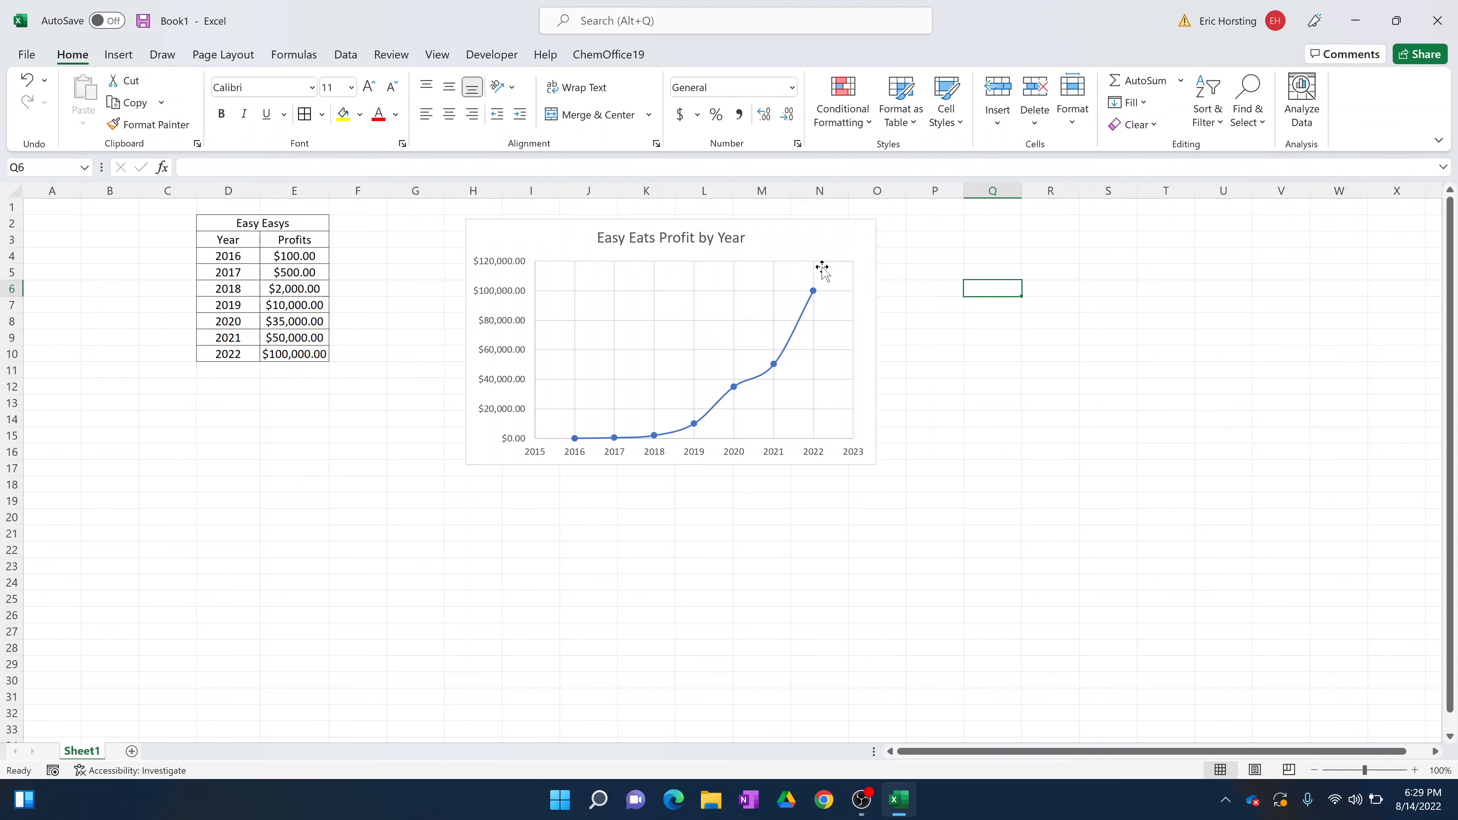
Nudge the chart slightly up and toward the table, then add axis titles and name the vertical axis Profits.
left_click_drag(822, 267, 806, 259)
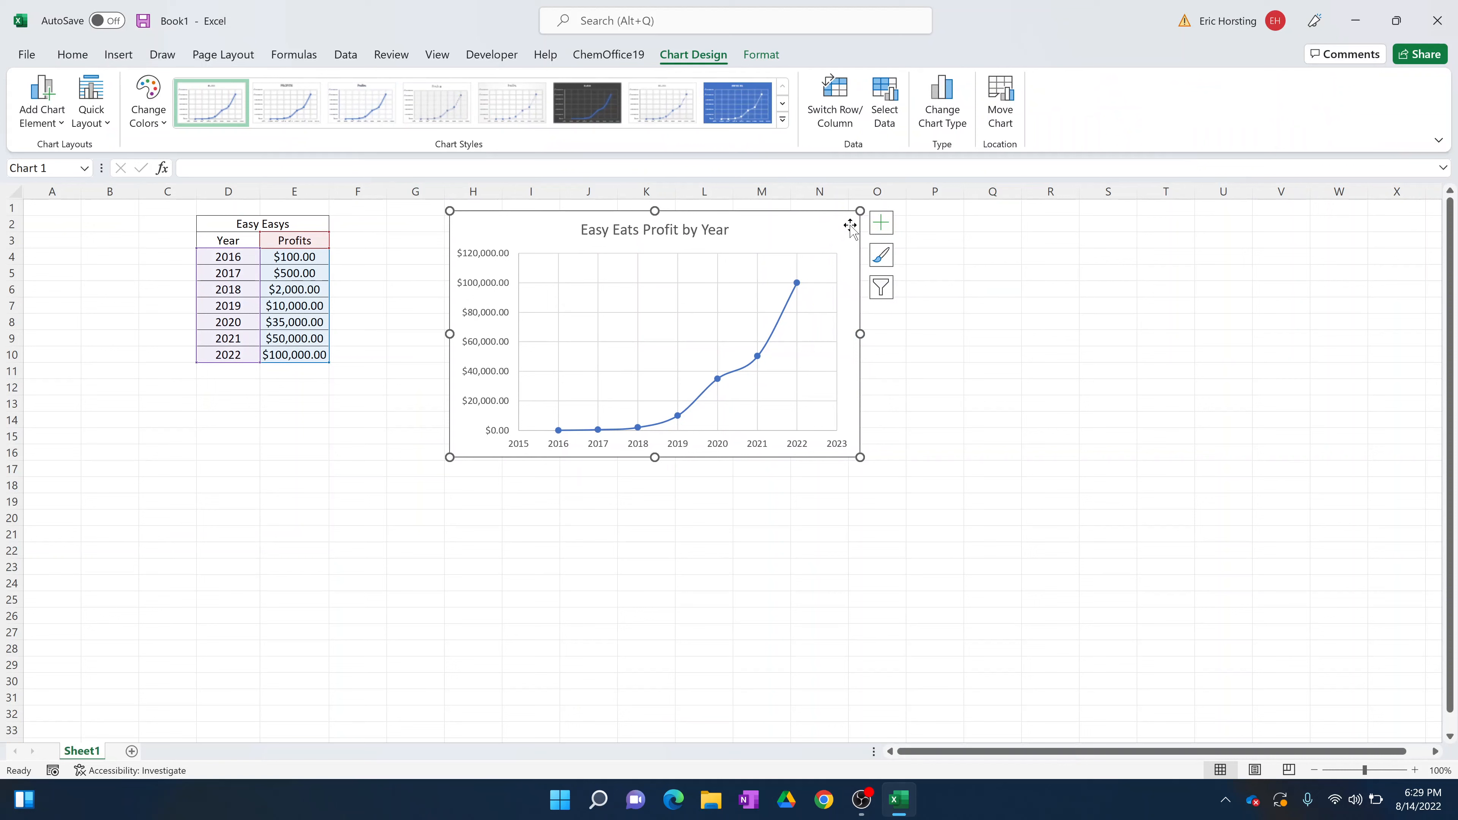
left_click(882, 231)
left_click(913, 269)
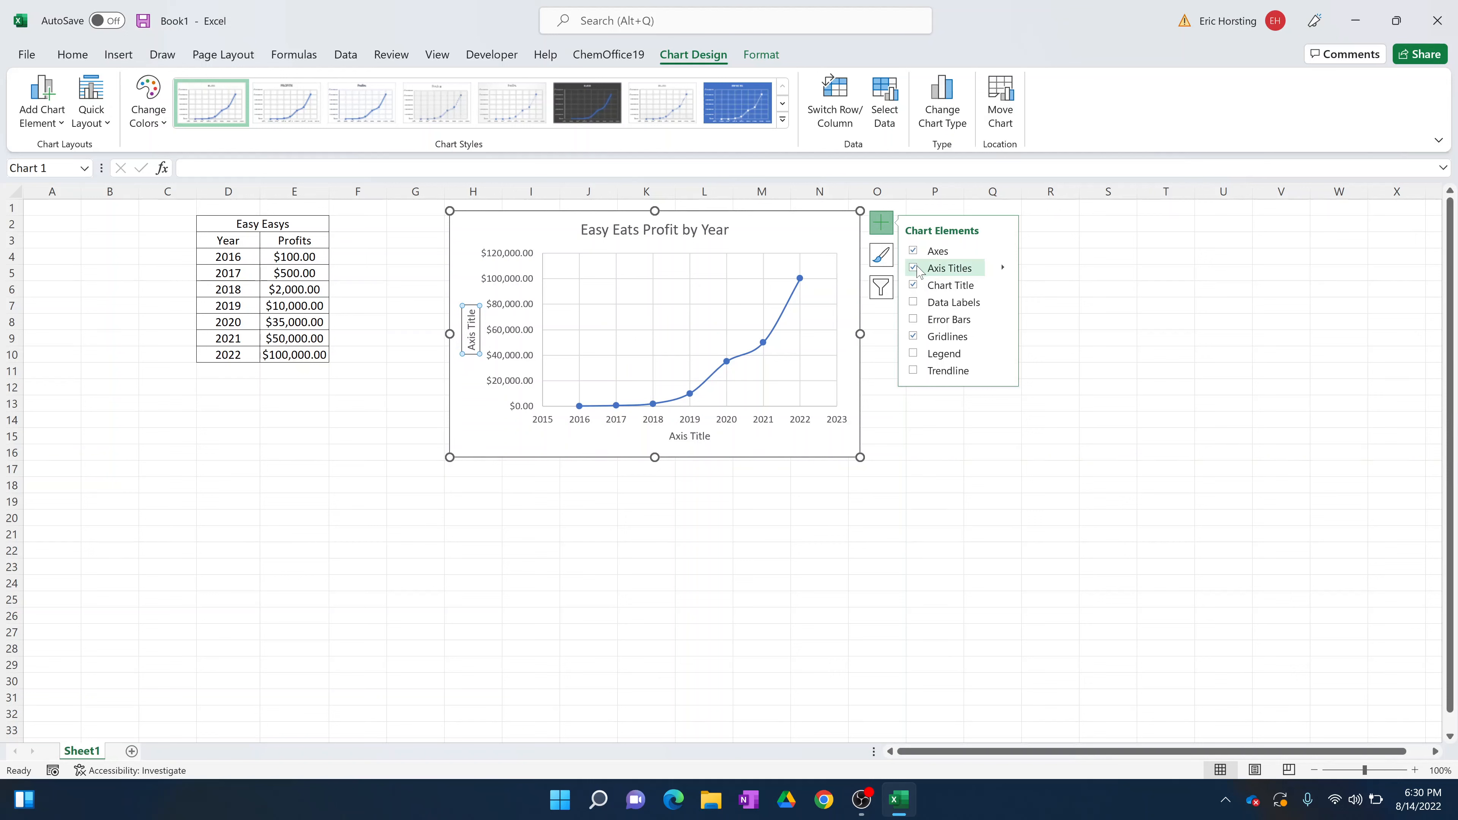
left_click(471, 313)
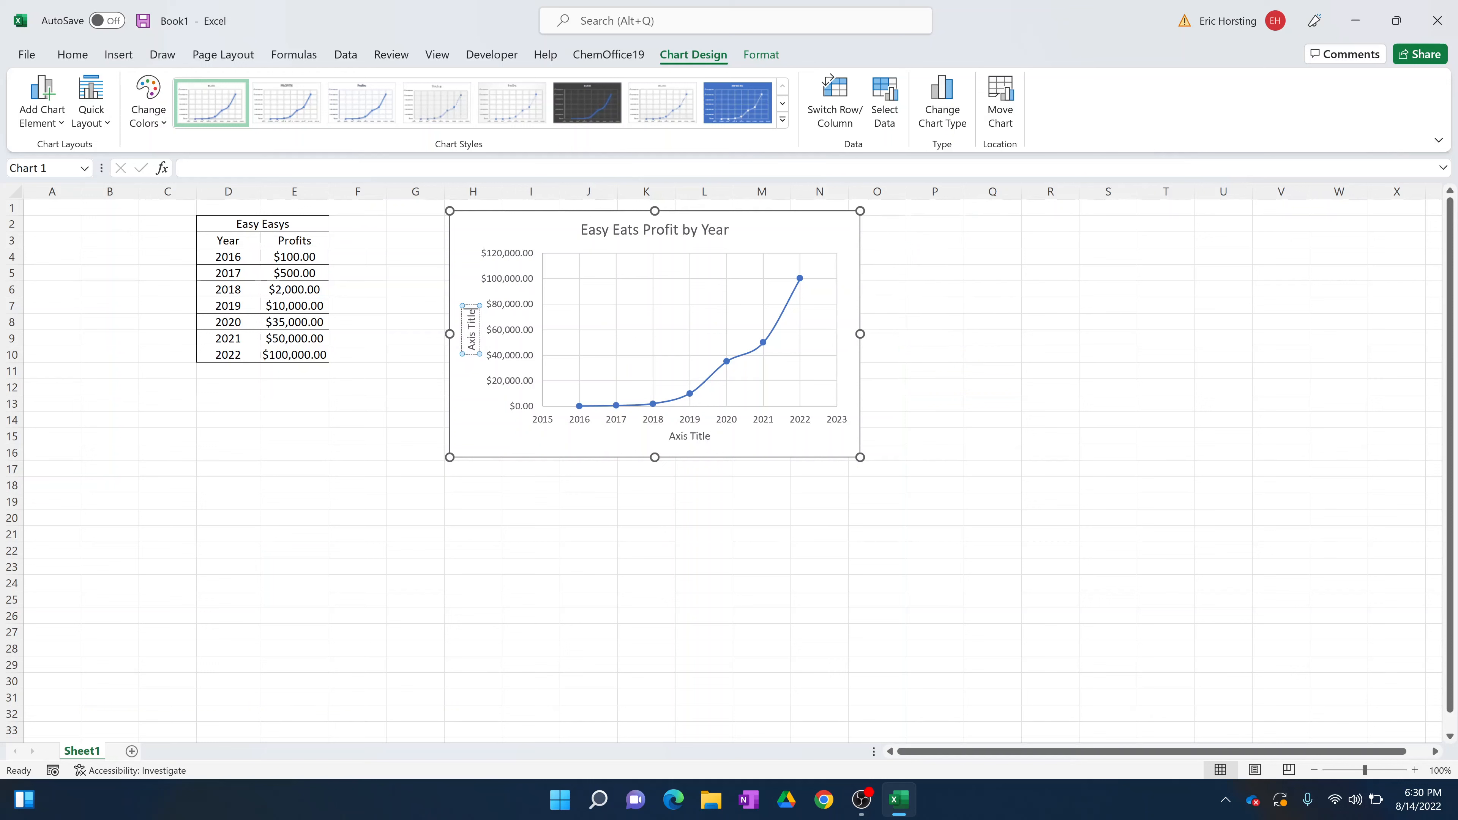
key("ctrl+a")
key("BackSpace")
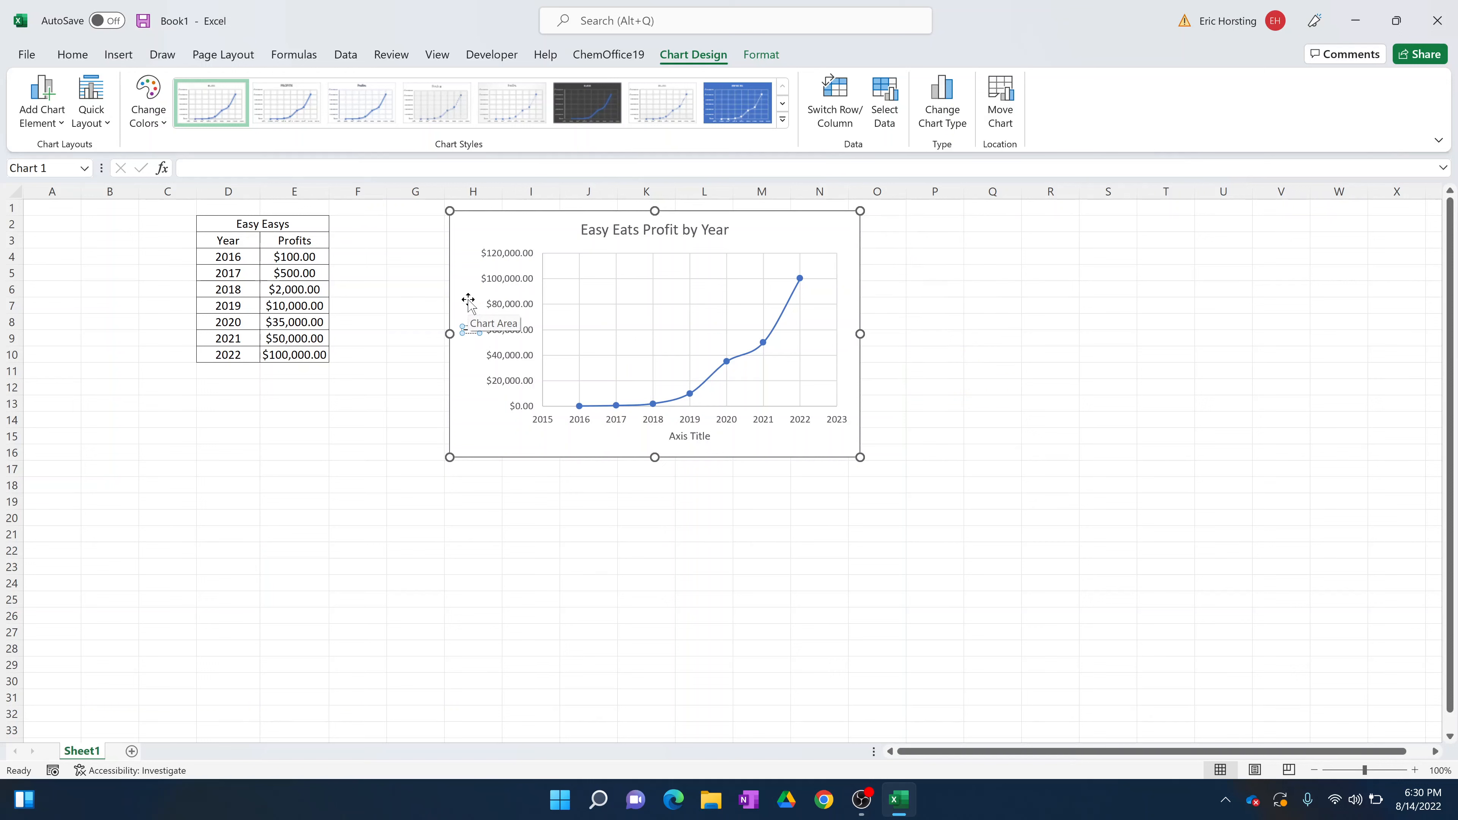
type("Profits")
left_click(1047, 453)
Replace the placeholder text of the chart's horizontal axis title with Year.
left_click(709, 434)
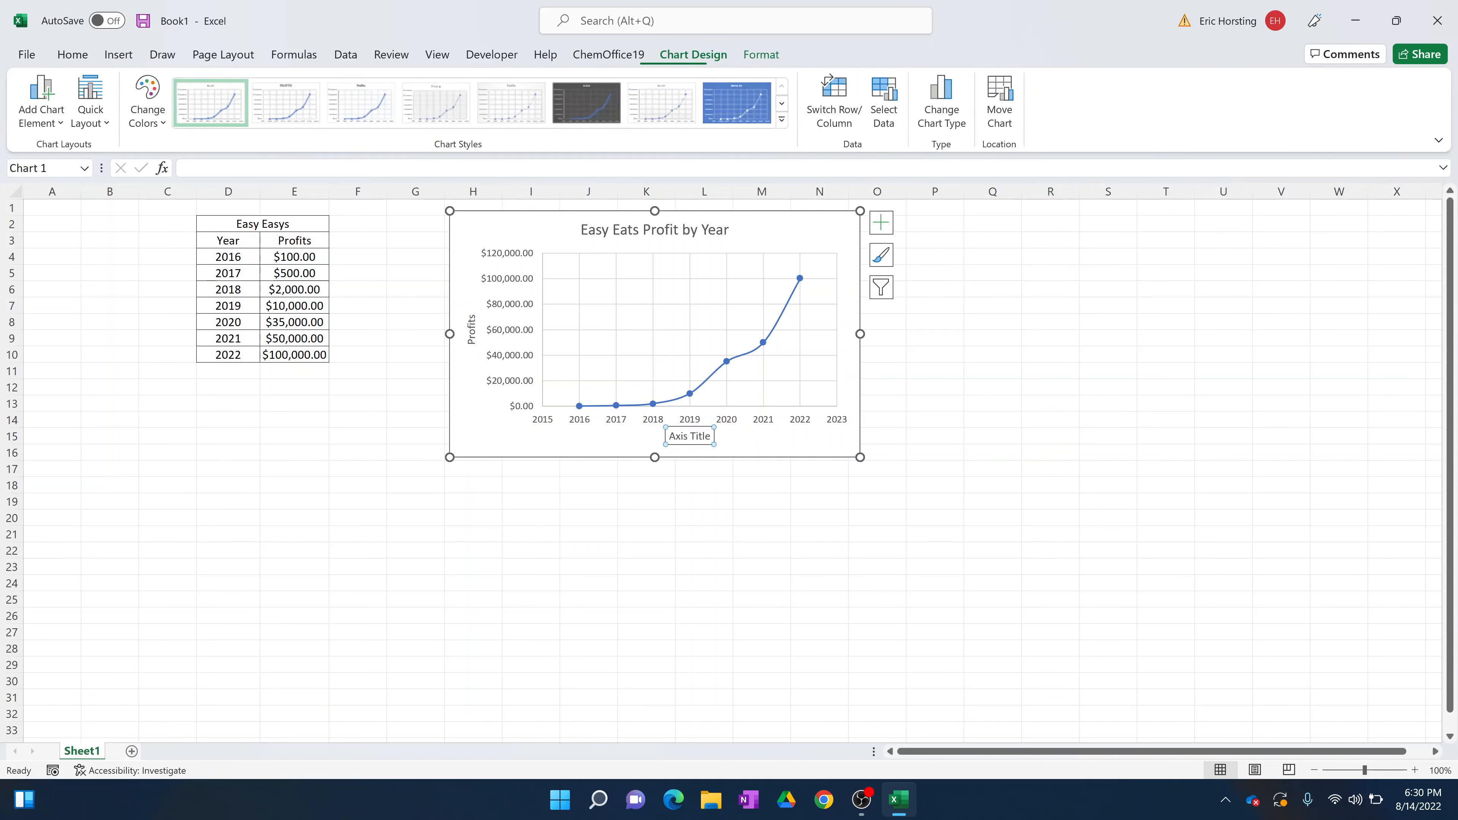
left_click(703, 436)
key("Delete")
key("Delete")
key("BackSpace")
key("BackSpace")
key("BackSpace")
key("BackSpace")
key("BackSpace")
key("BackSpace")
key("BackSpace")
key("BackSpace")
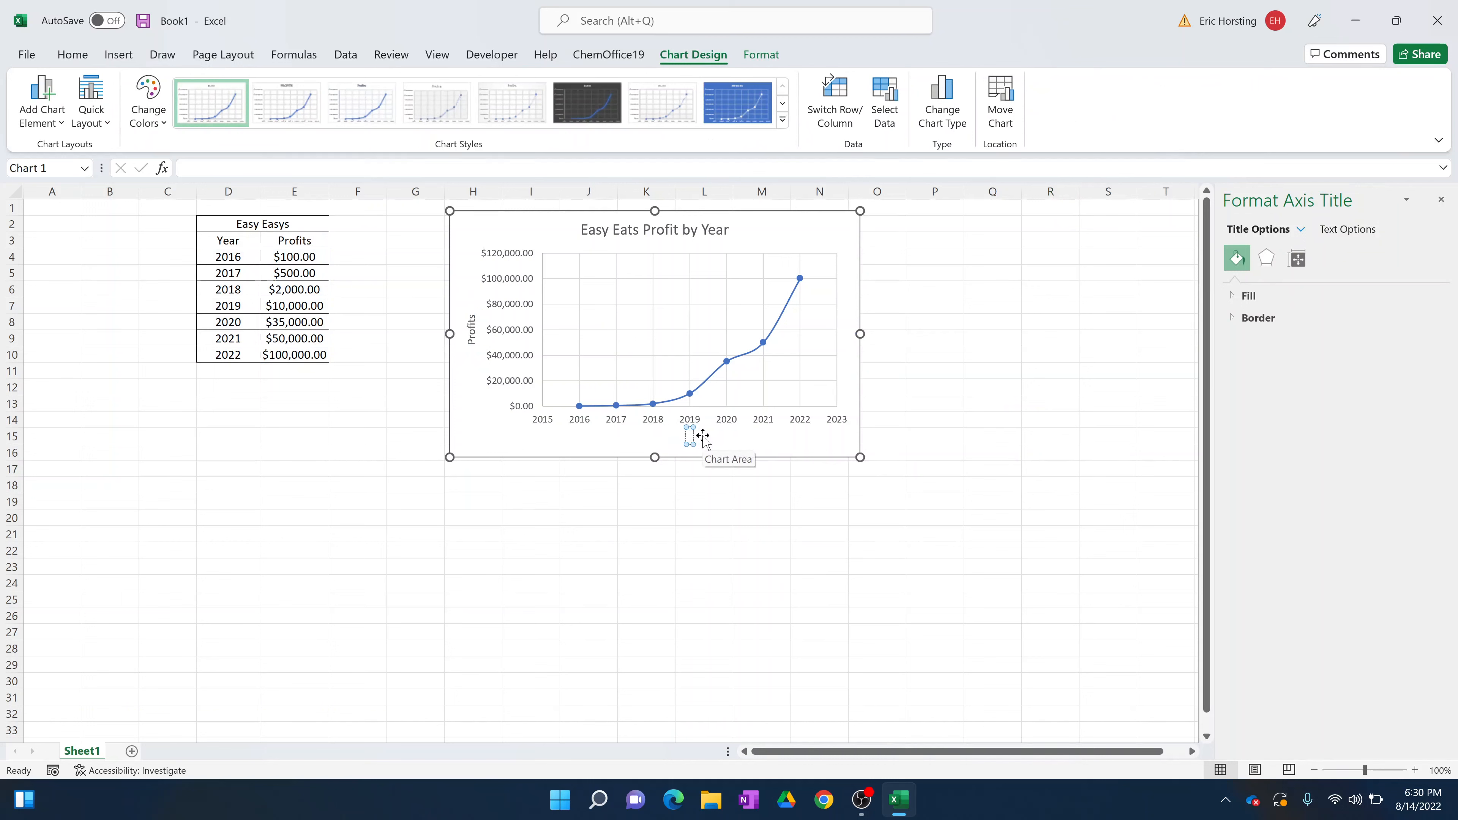
type("Year")
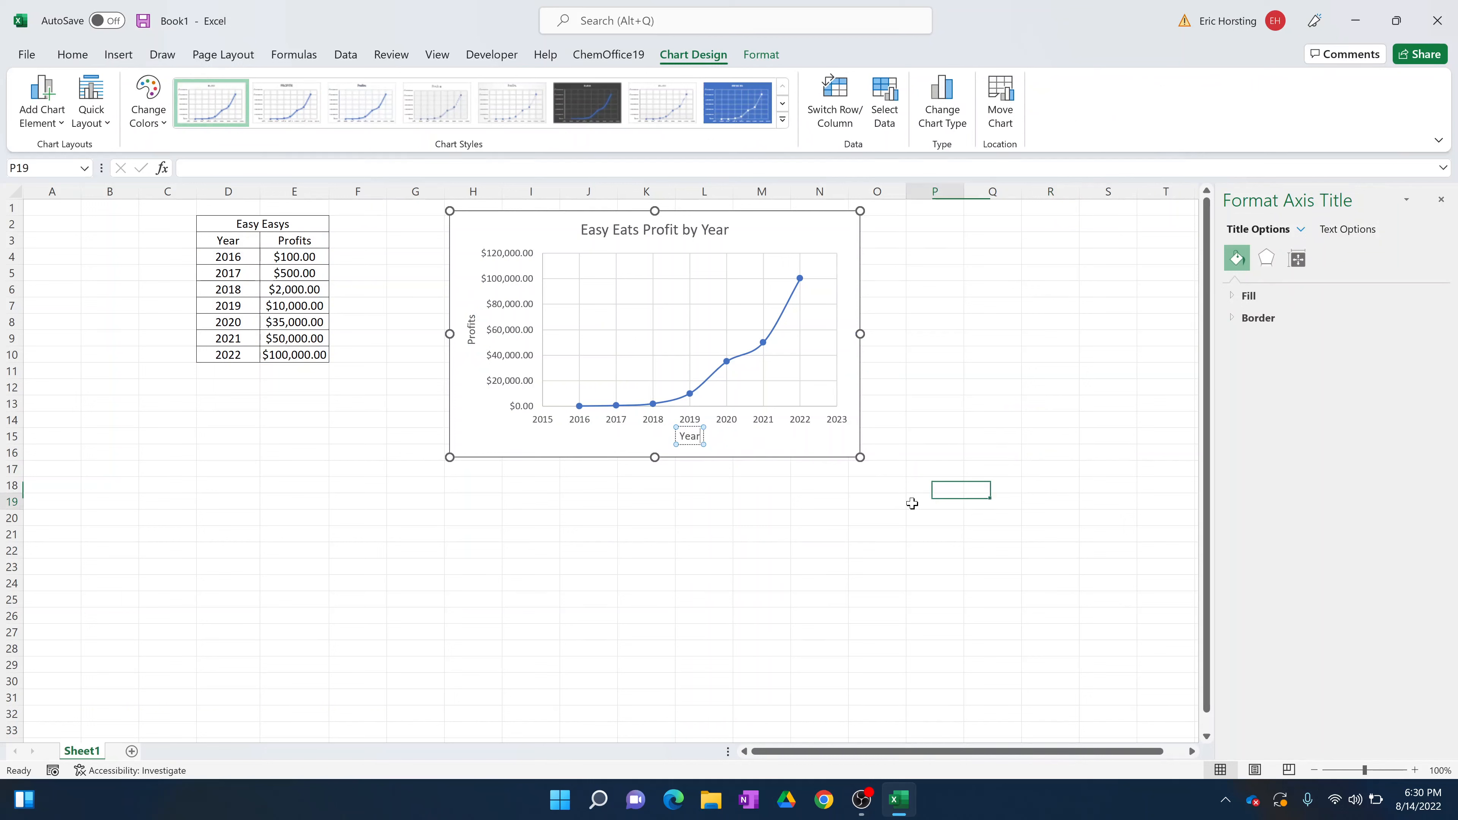
left_click(912, 503)
Close the Format Axis Title pane and move the chart closer to the table, aligning its edge with the start of column G.
left_click(1441, 200)
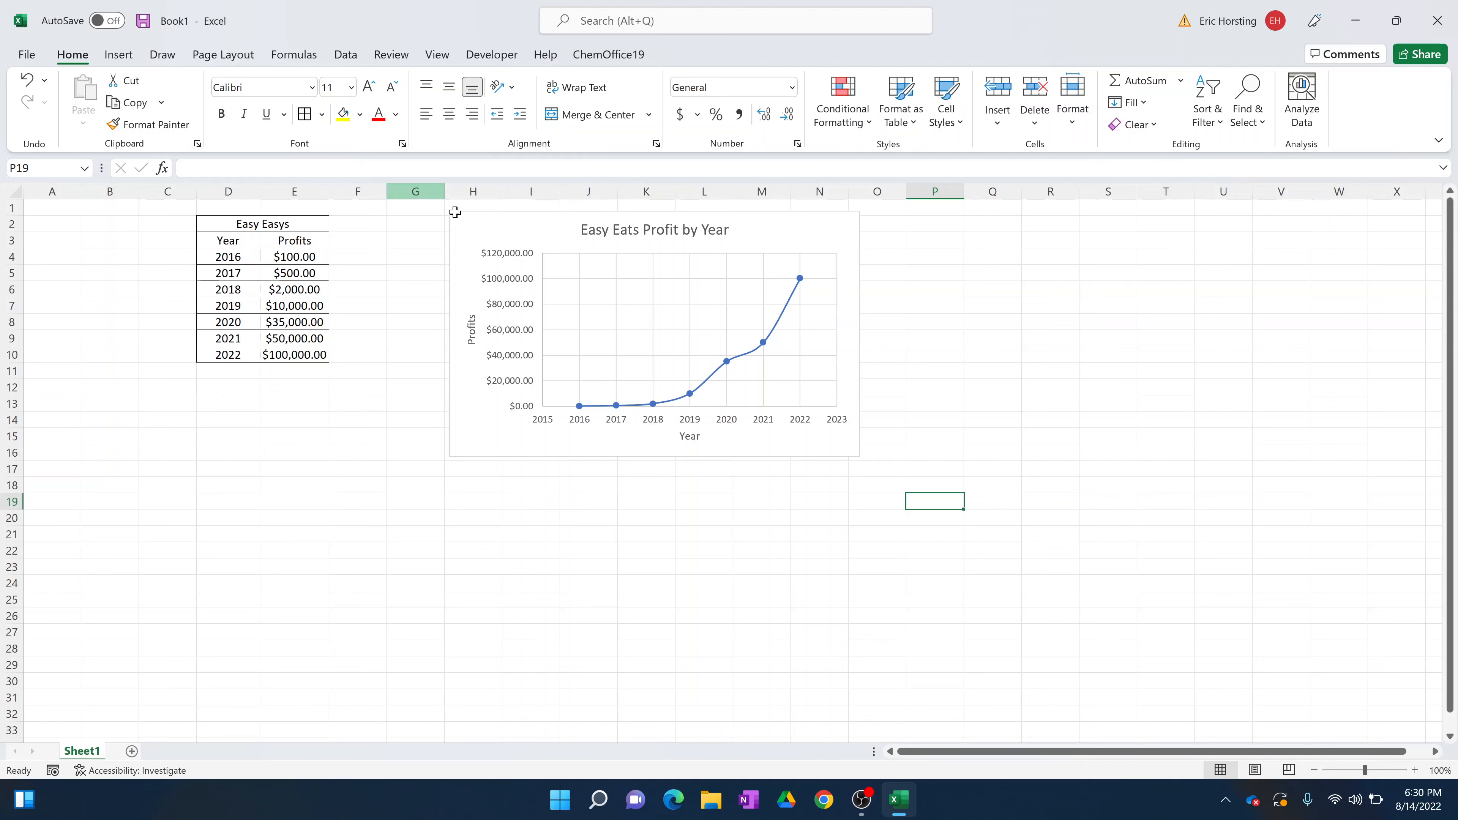
left_click_drag(466, 224, 426, 226)
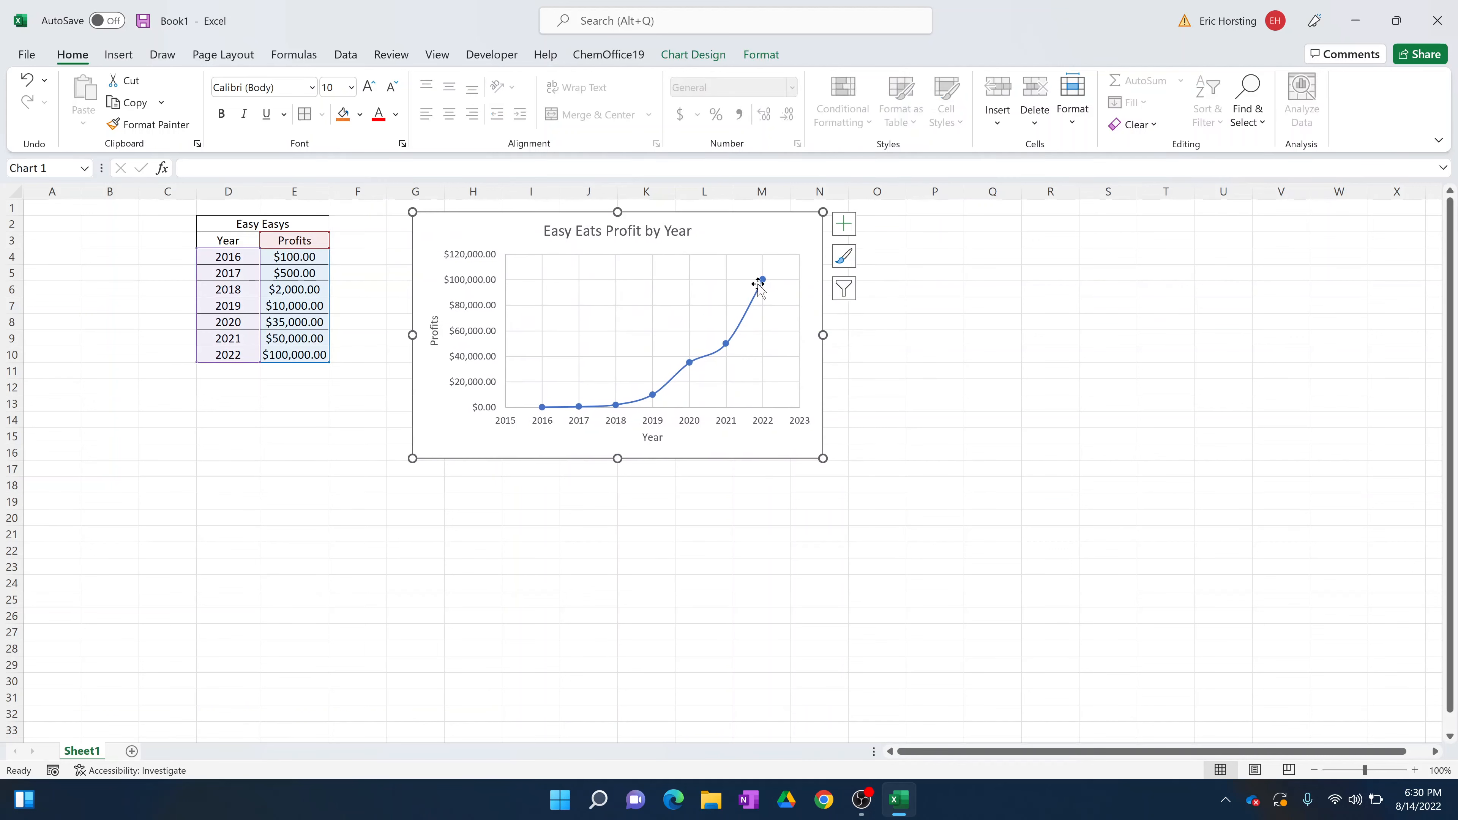
left_click(1028, 337)
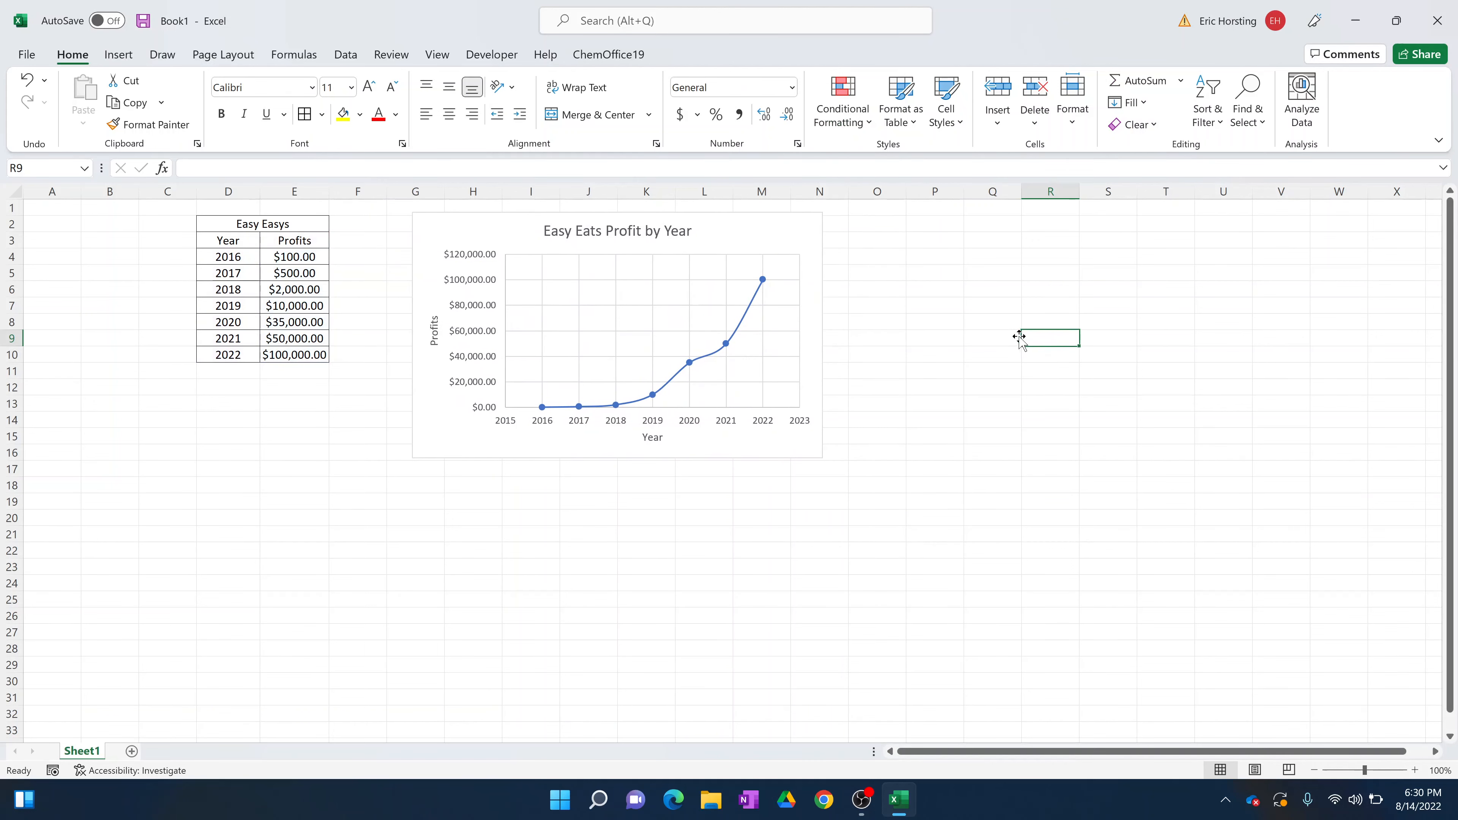